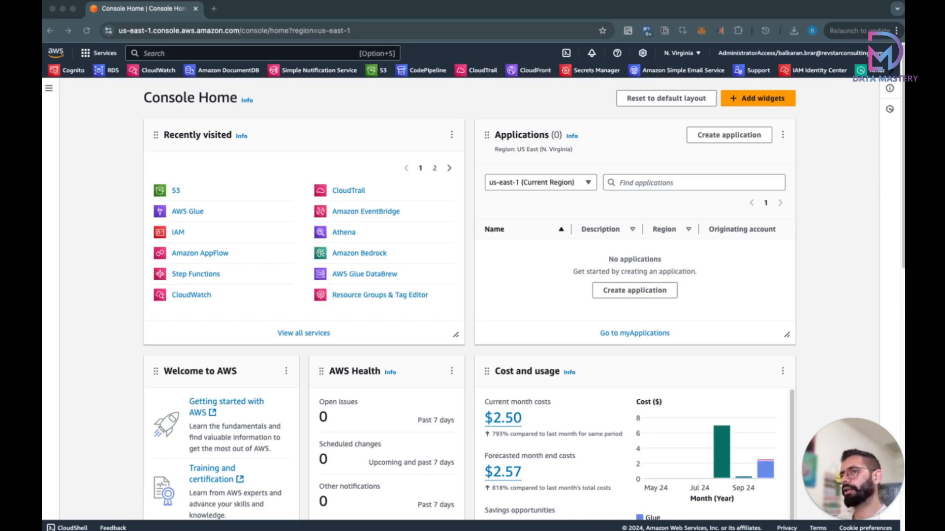
Step: Open the datamastery-workflow-orchestration bucket in Amazon S3
{"action": "left_click", "coordinate": [333, 17]}
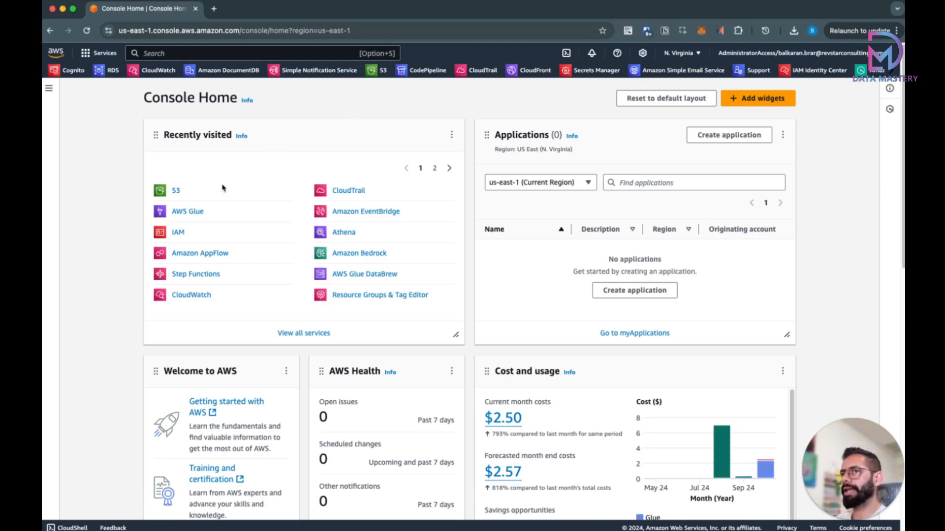
{"action": "left_click", "coordinate": [176, 192]}
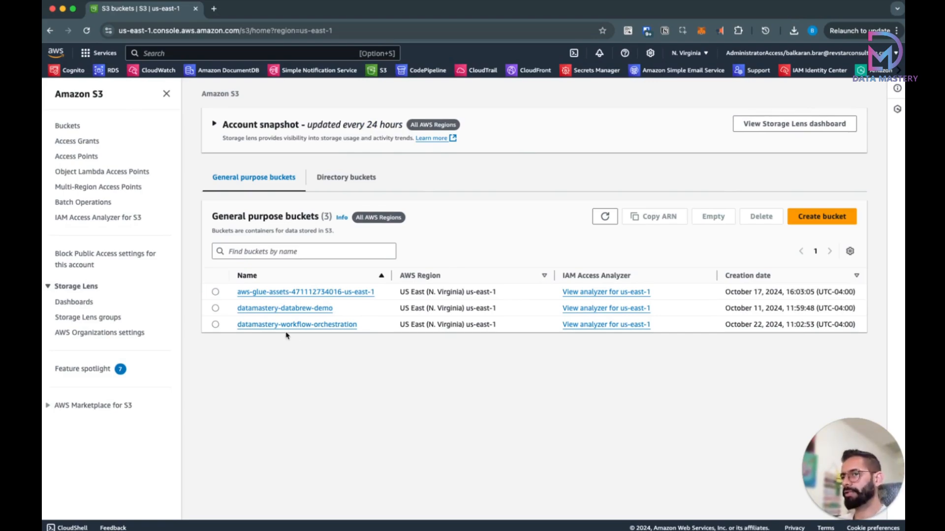
{"action": "left_click", "coordinate": [315, 326]}
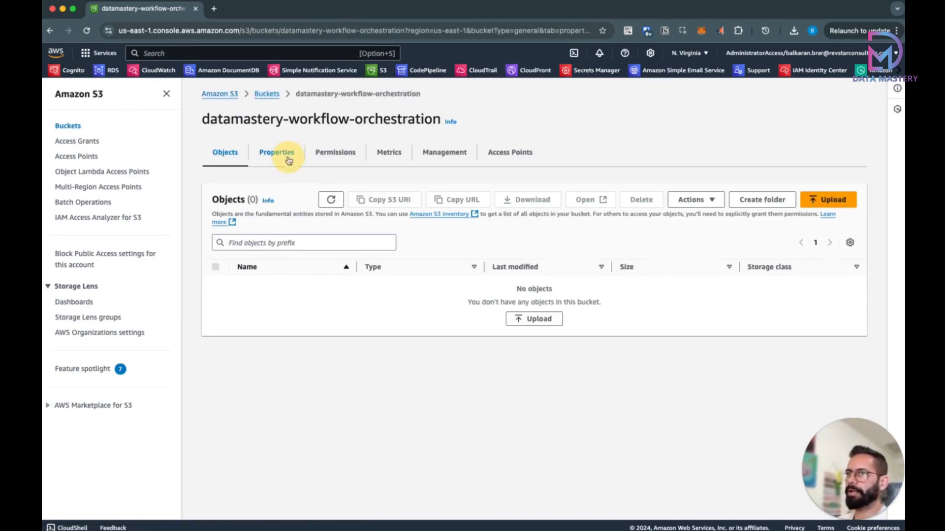
Step: Confirm in the bucket's Properties that Amazon EventBridge notifications are On
{"action": "left_click", "coordinate": [285, 155]}
{"action": "scroll", "coordinate": [412, 323], "scroll_direction": "down", "scroll_amount": 15}
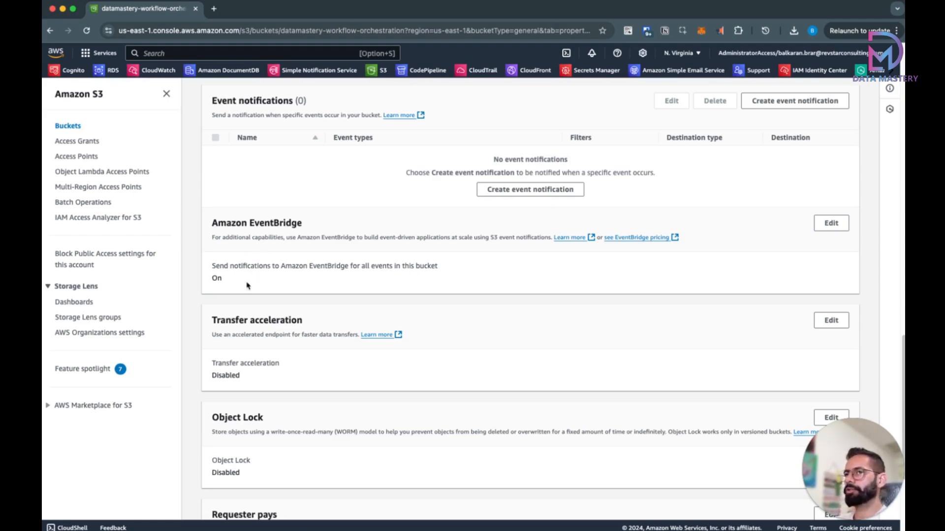
{"action": "left_click_drag", "start_coordinate": [216, 266], "coordinate": [270, 266]}
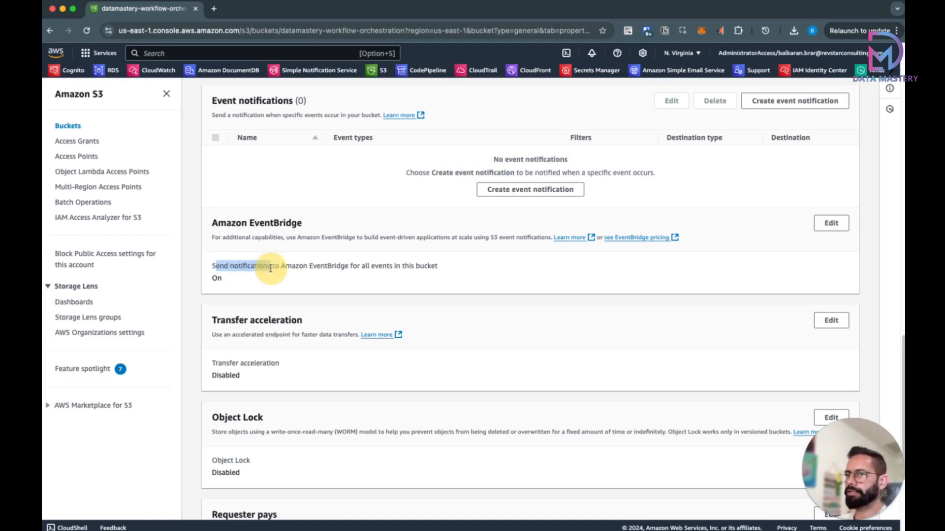
{"action": "left_click", "coordinate": [217, 280]}
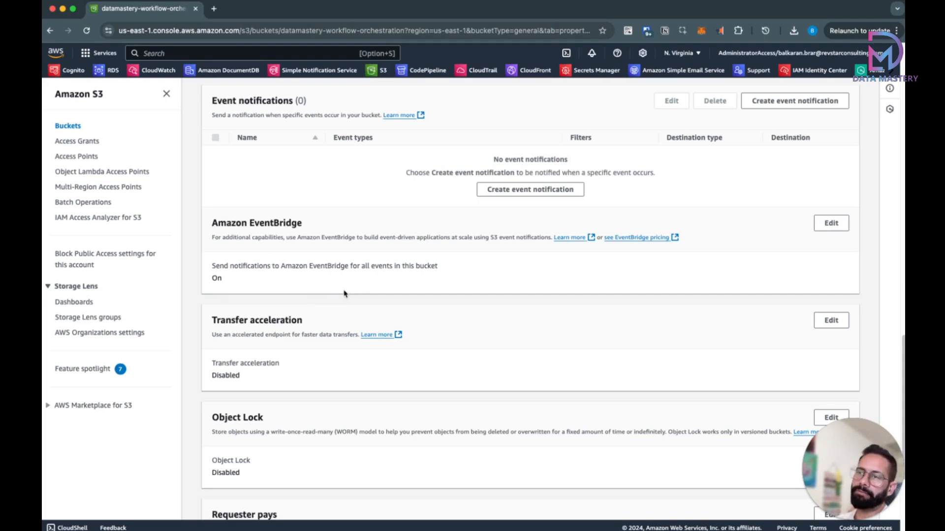
{"action": "scroll", "coordinate": [344, 294], "scroll_direction": "up", "scroll_amount": 15}
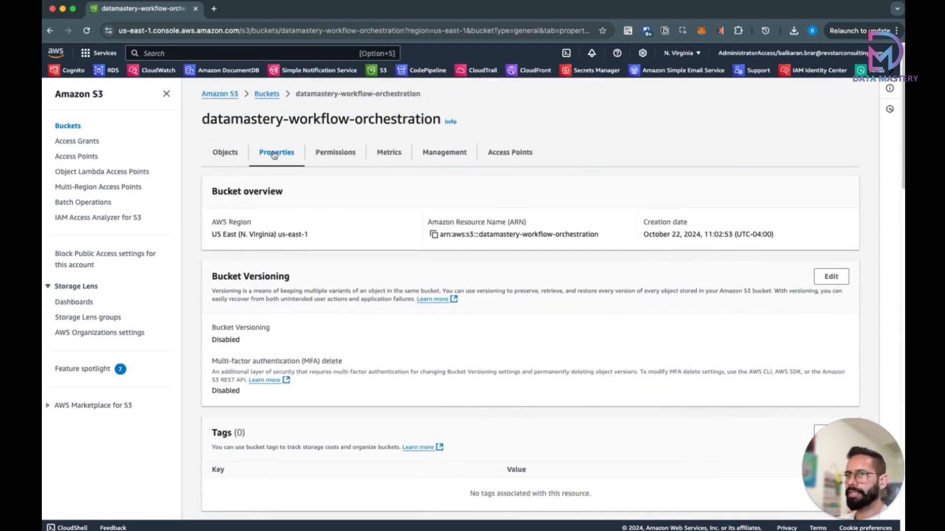
Step: Return to the bucket's empty Objects list after previewing the customers spreadsheet
{"action": "left_click", "coordinate": [231, 154]}
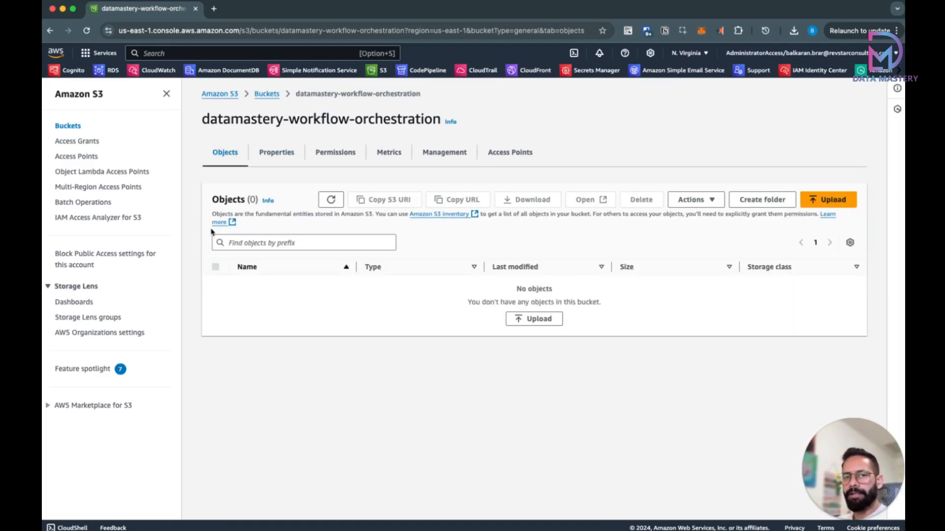
{"action": "left_click_drag", "start_coordinate": [44, 190], "coordinate": [595, 98]}
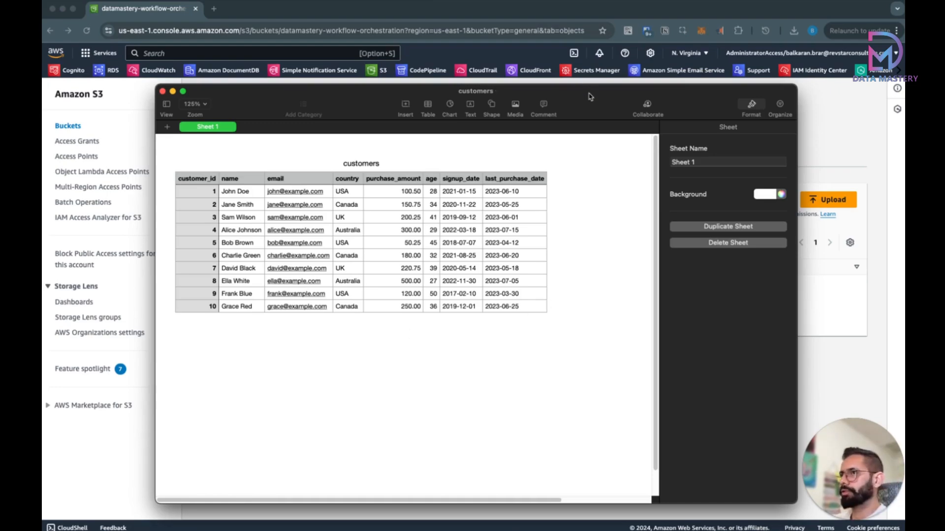
{"action": "left_click", "coordinate": [579, 83]}
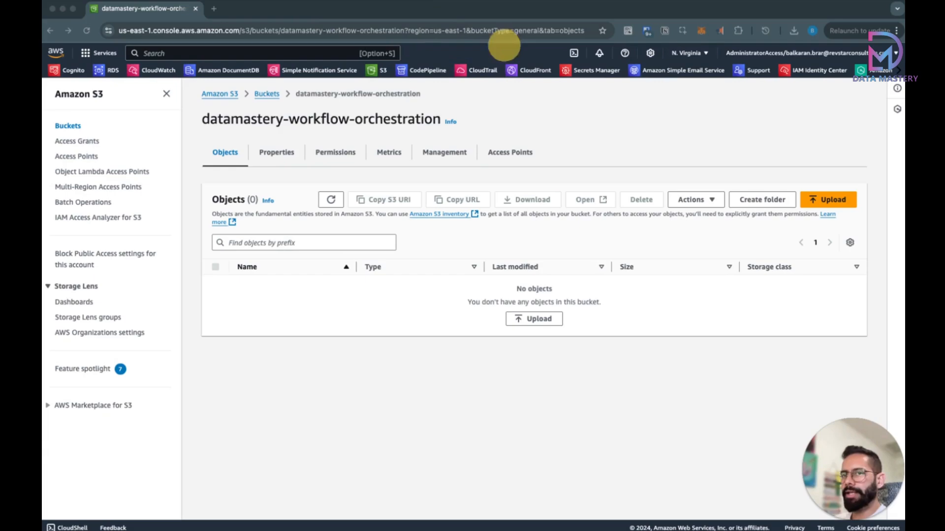
{"action": "left_click", "coordinate": [488, 388]}
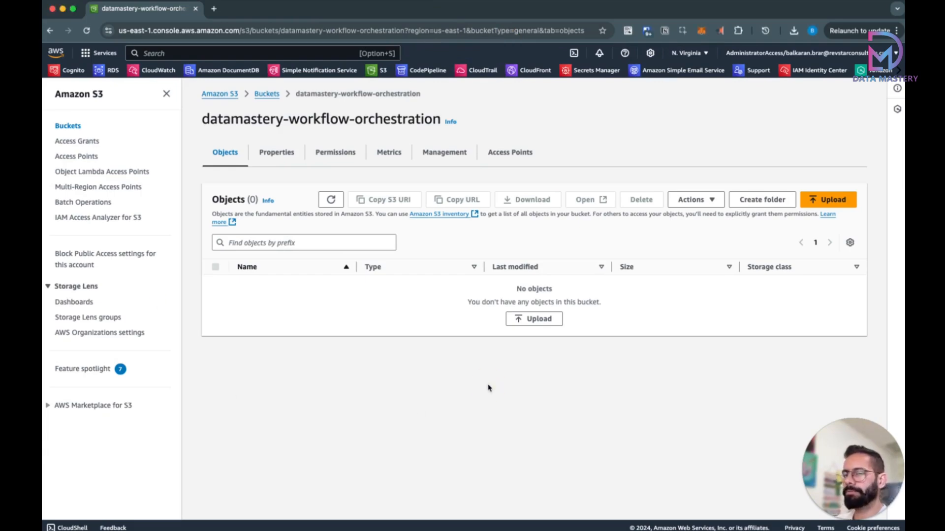
Step: Create a folder named 'raw' in the bucket
{"action": "left_click", "coordinate": [762, 199]}
{"action": "left_click", "coordinate": [325, 298]}
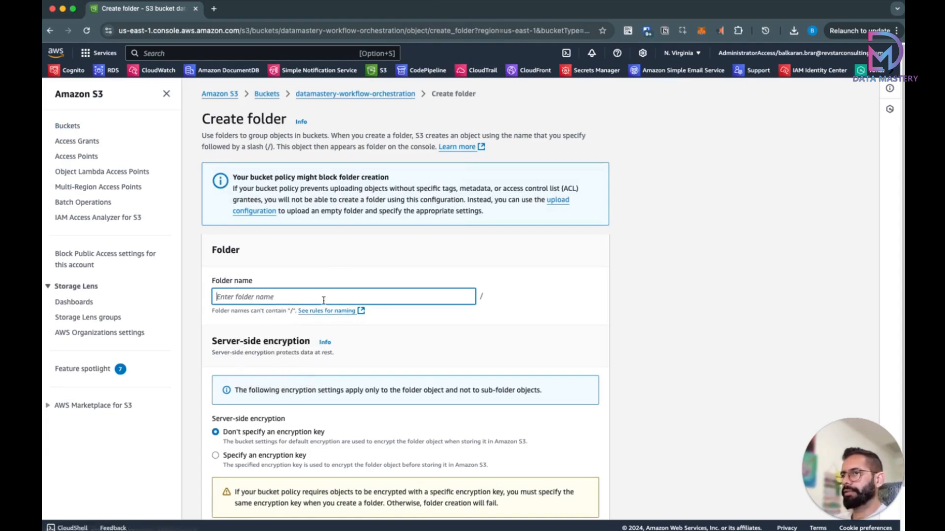
{"action": "type", "text": "raw"}
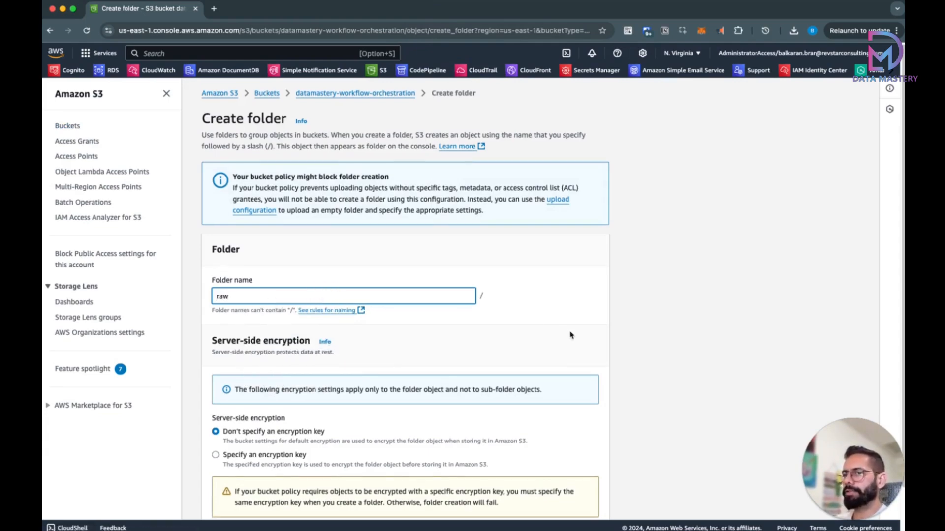
{"action": "scroll", "coordinate": [569, 340], "scroll_direction": "down", "scroll_amount": 2}
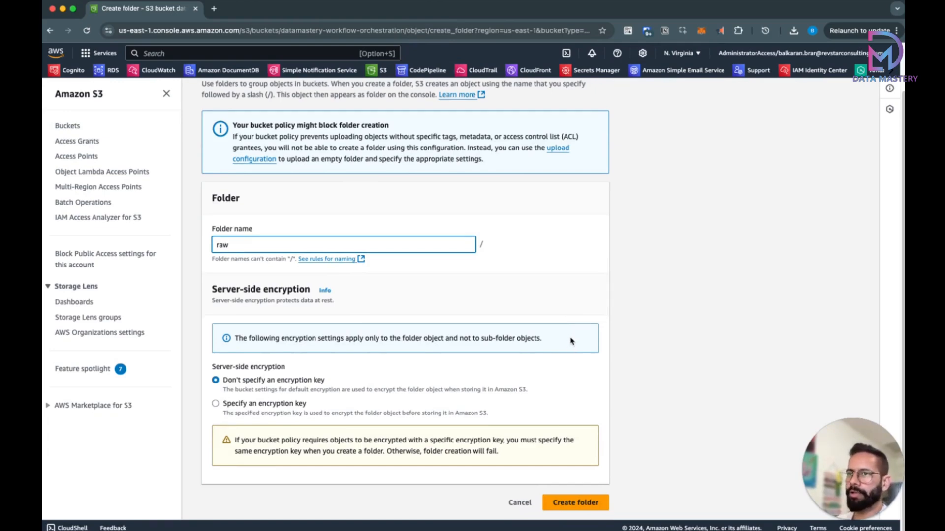
{"action": "left_click", "coordinate": [581, 503]}
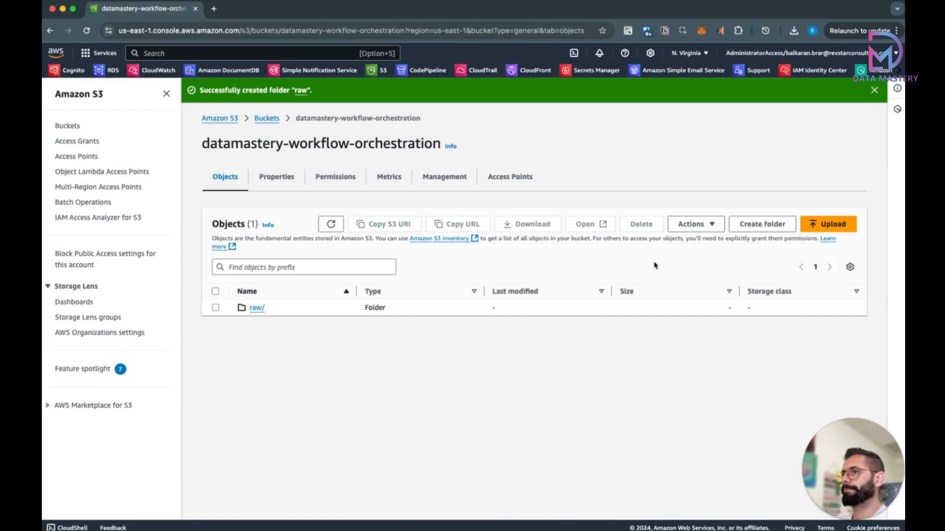
Step: Create a folder named 'output', then open the empty raw/ folder
{"action": "left_click", "coordinate": [762, 224]}
{"action": "left_click", "coordinate": [443, 297]}
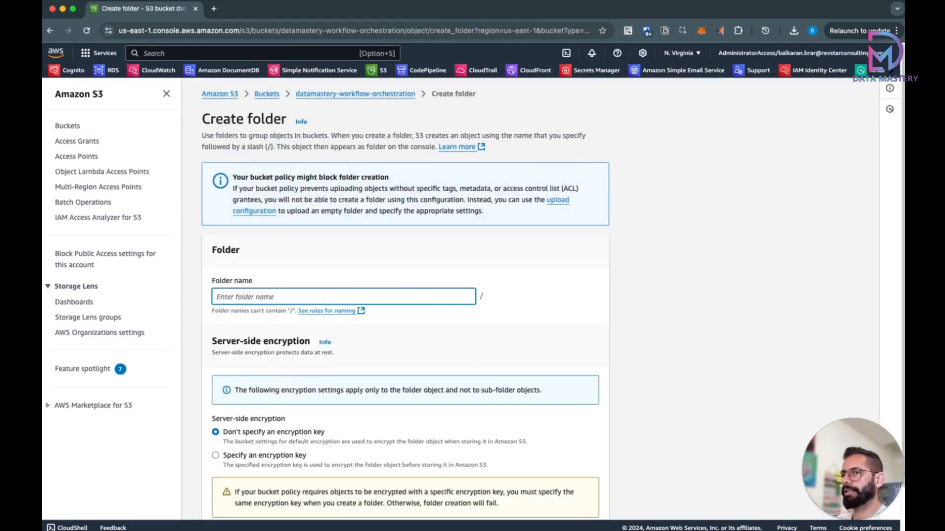
{"action": "type", "text": "output"}
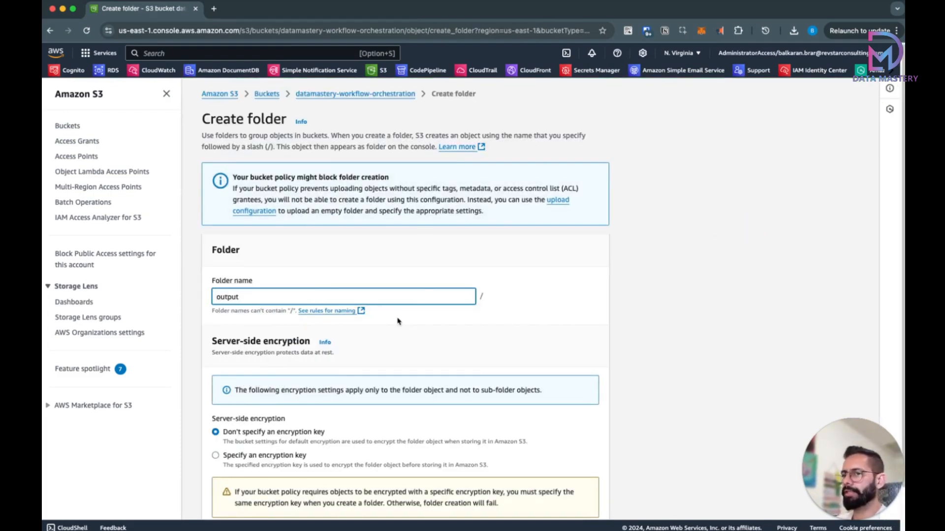
{"action": "scroll", "coordinate": [399, 322], "scroll_direction": "down", "scroll_amount": 2}
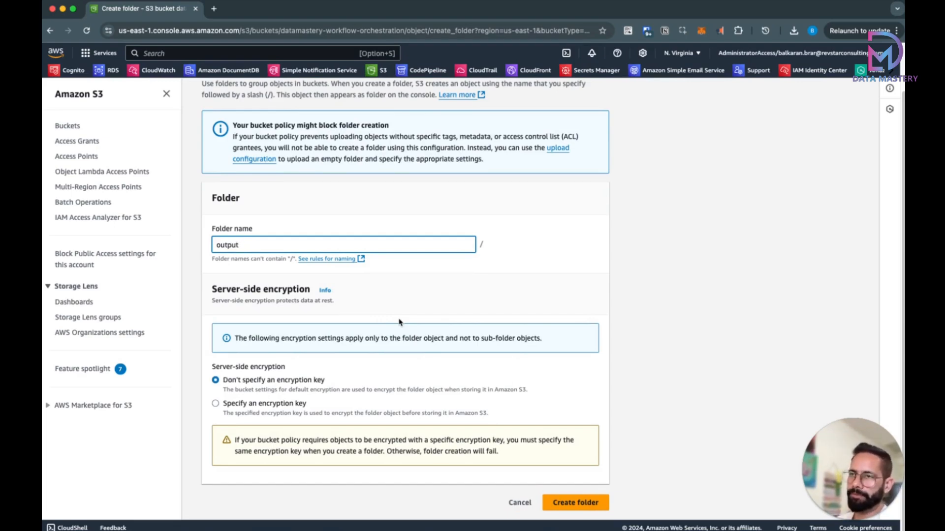
{"action": "left_click", "coordinate": [562, 504]}
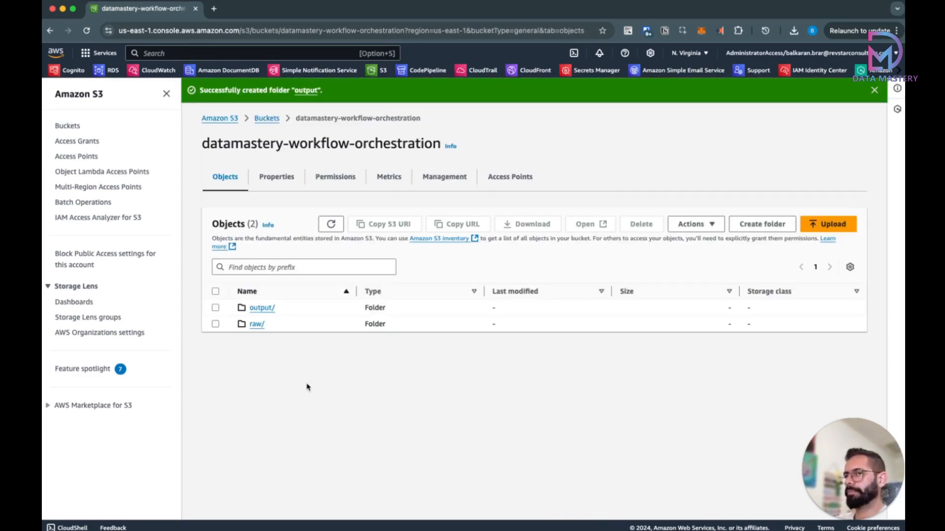
{"action": "left_click", "coordinate": [255, 325]}
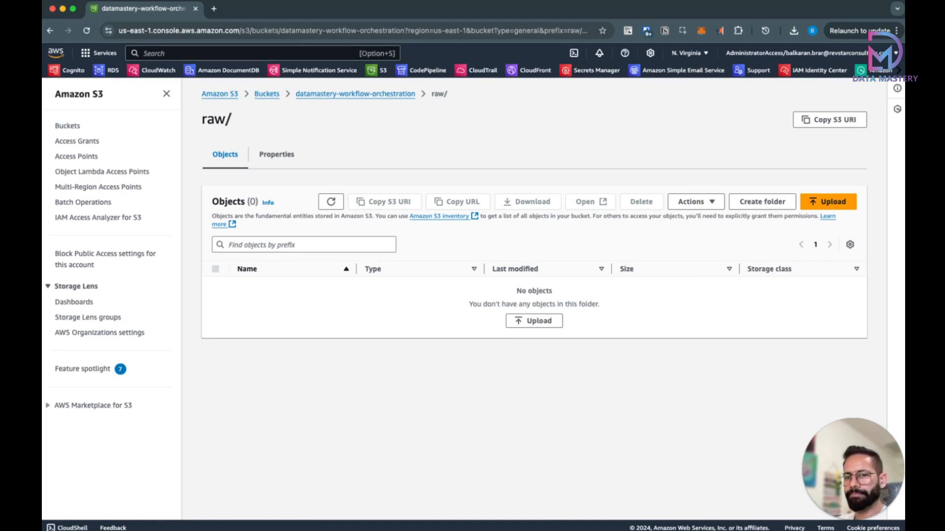
Step: Upload customers.csv (778.0 B) into the raw/ folder
{"action": "key", "text": "super+Tab"}
{"action": "left_click_drag", "start_coordinate": [132, 345], "coordinate": [460, 346]}
{"action": "scroll", "coordinate": [471, 416], "scroll_direction": "down", "scroll_amount": 1}
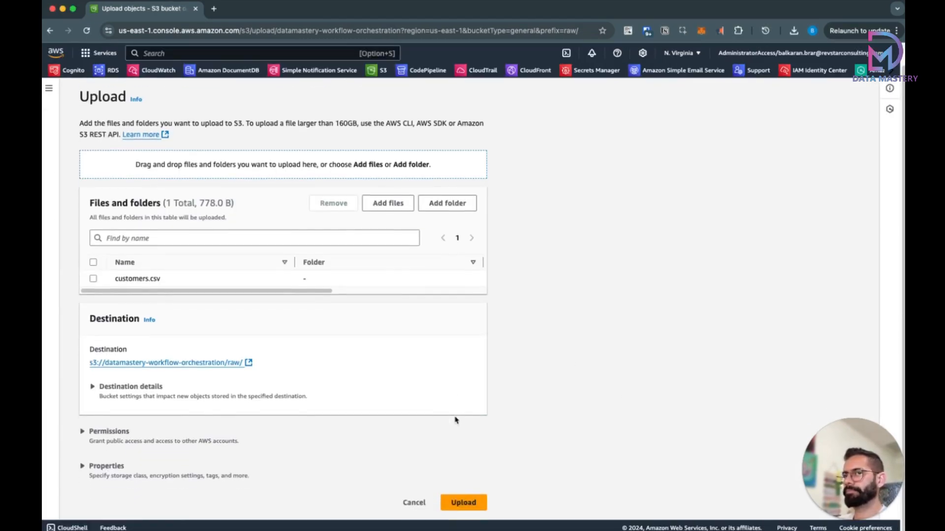
{"action": "left_click", "coordinate": [462, 502]}
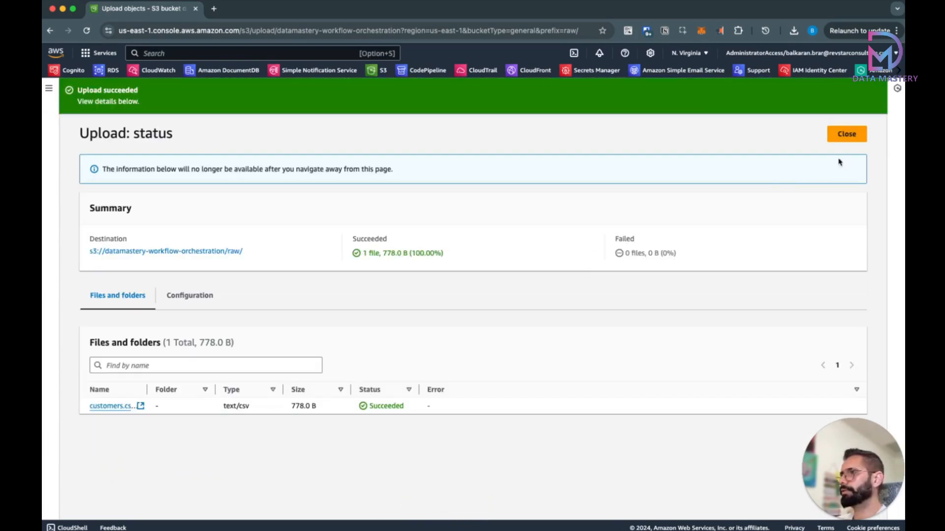
{"action": "left_click", "coordinate": [846, 134]}
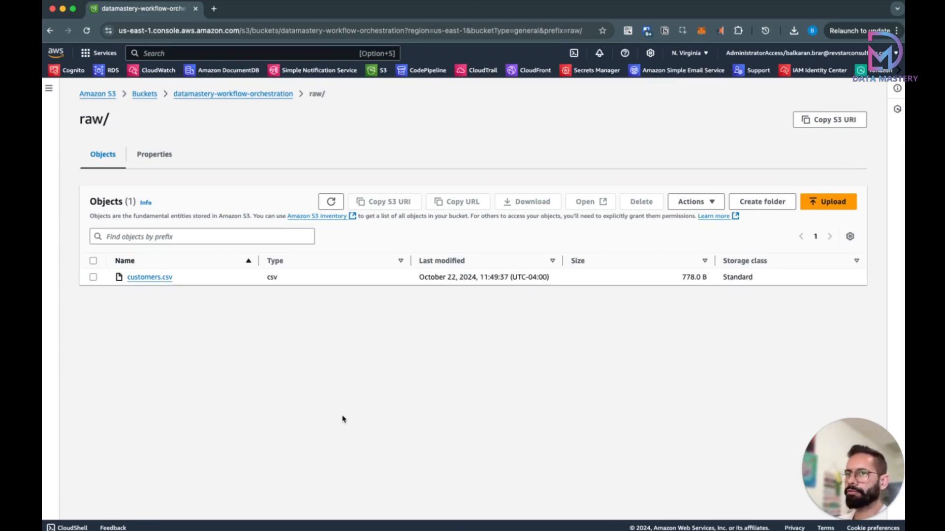
{"action": "left_click", "coordinate": [206, 55]}
Step: Go to the Data Catalog databases list in AWS Glue
{"action": "type", "text": "glue"}
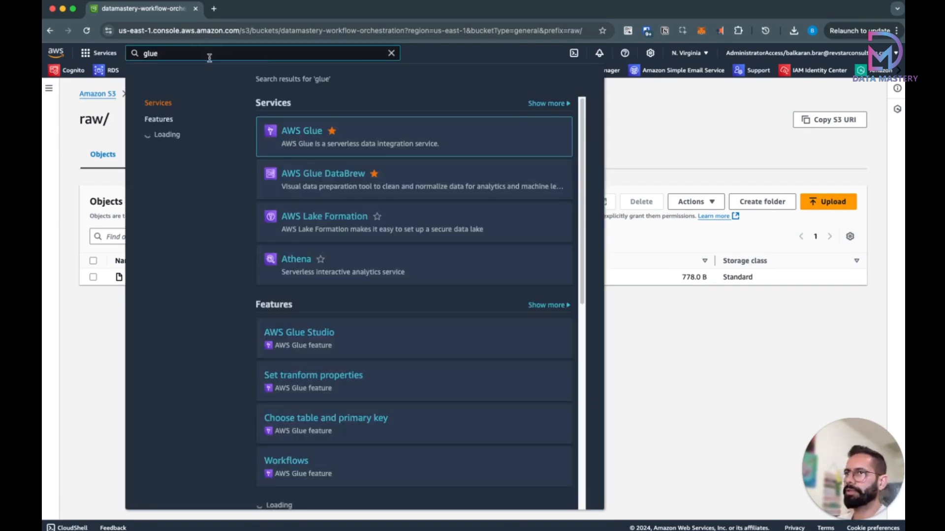
{"action": "left_click", "coordinate": [309, 132]}
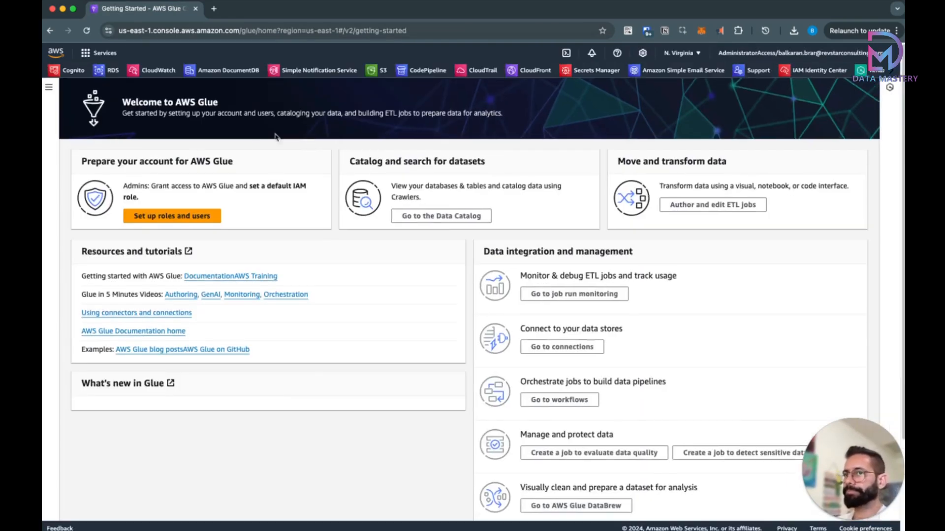
{"action": "left_click", "coordinate": [48, 87]}
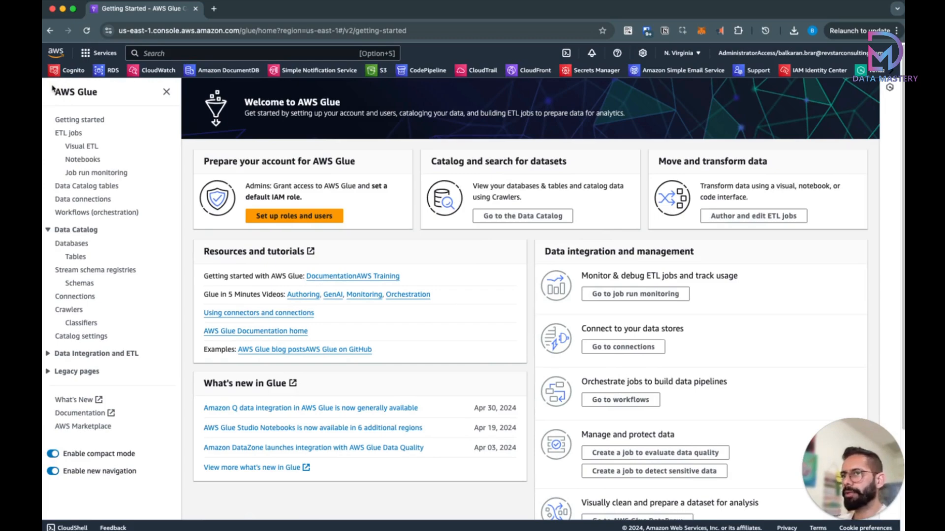
{"action": "left_click", "coordinate": [72, 243]}
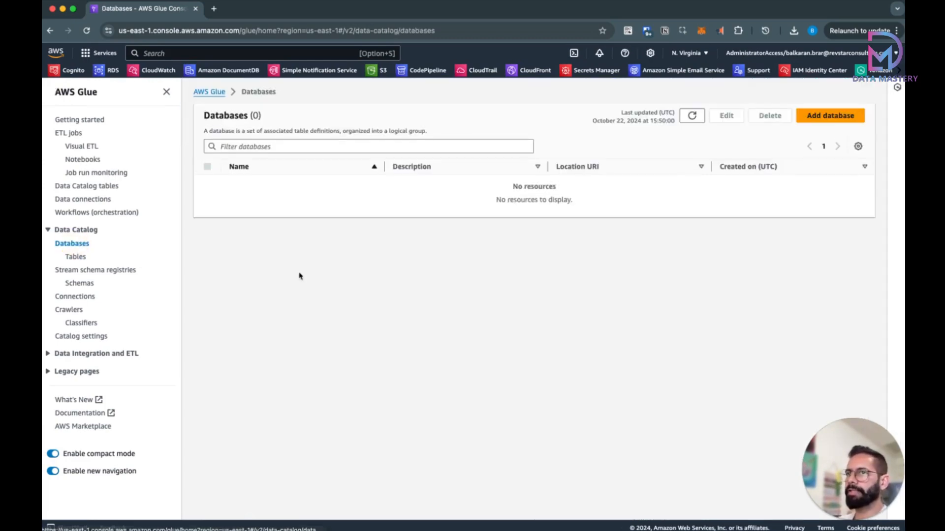
Step: Create a Data Catalog database named 'customers' and go to the Visual ETL jobs page
{"action": "left_click", "coordinate": [827, 121]}
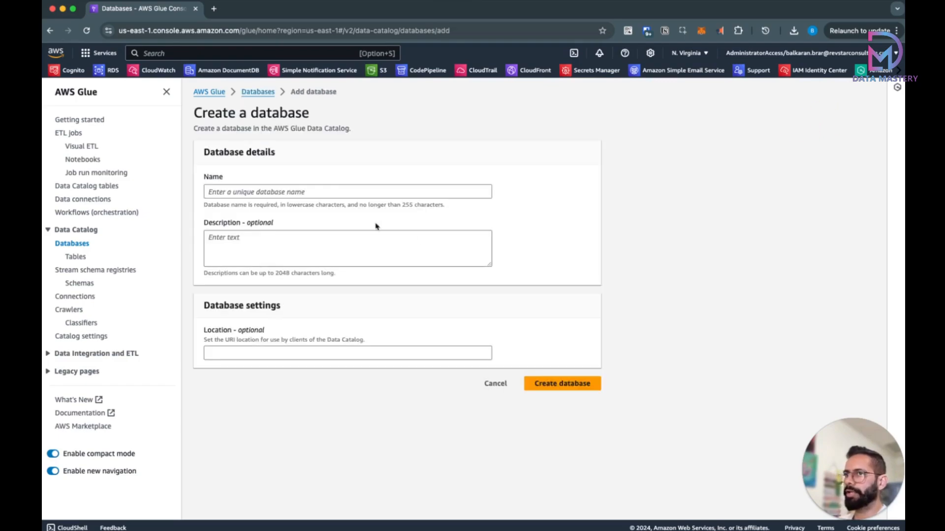
{"action": "left_click", "coordinate": [352, 191]}
{"action": "left_click", "coordinate": [316, 219]}
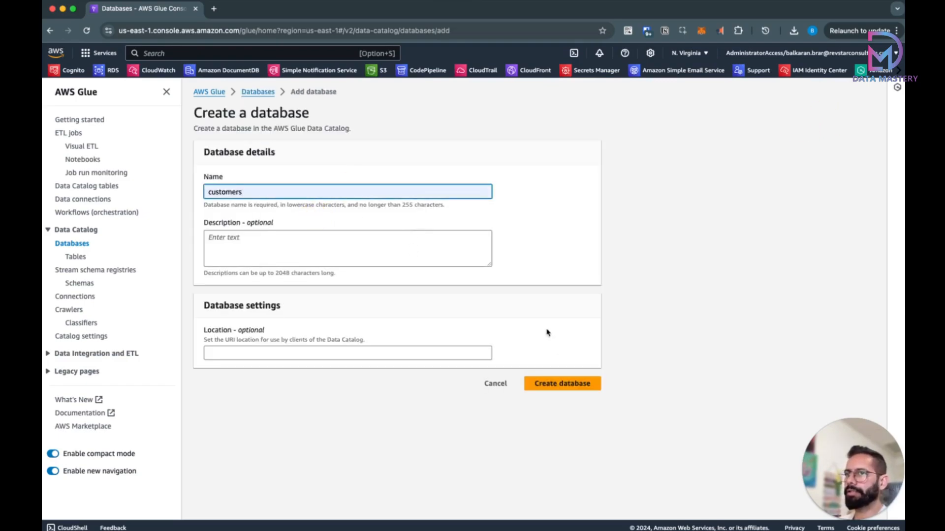
{"action": "left_click", "coordinate": [566, 384]}
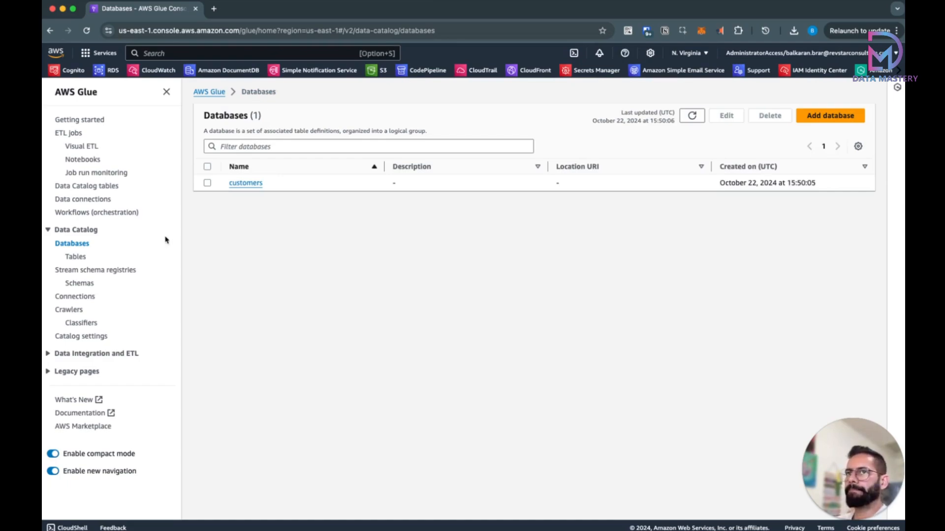
{"action": "left_click", "coordinate": [82, 146]}
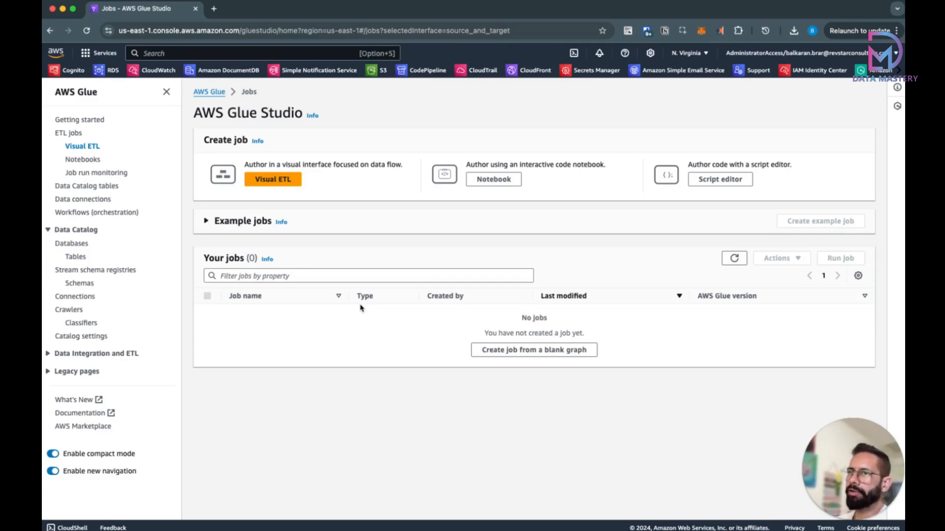
Step: Start a new visual ETL job with an Amazon S3 source node
{"action": "left_click", "coordinate": [288, 180]}
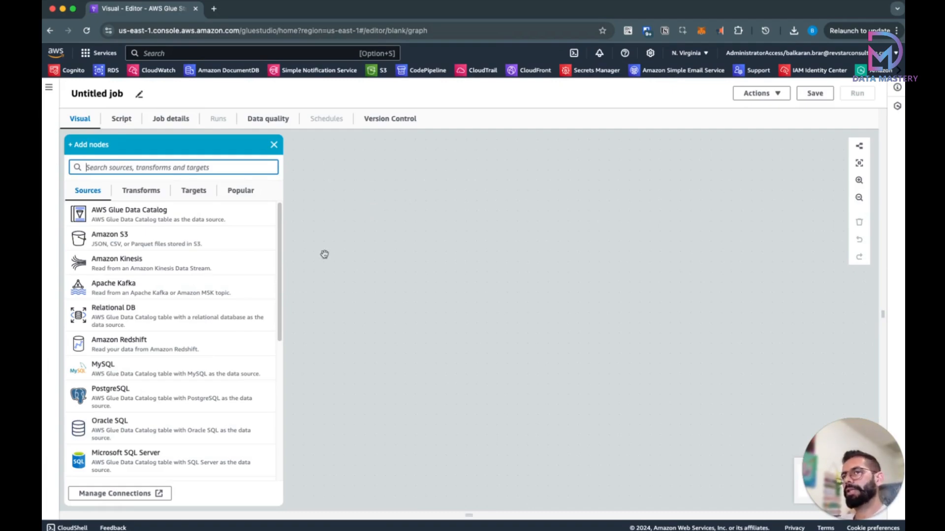
{"action": "scroll", "coordinate": [196, 297], "scroll_direction": "down", "scroll_amount": 5}
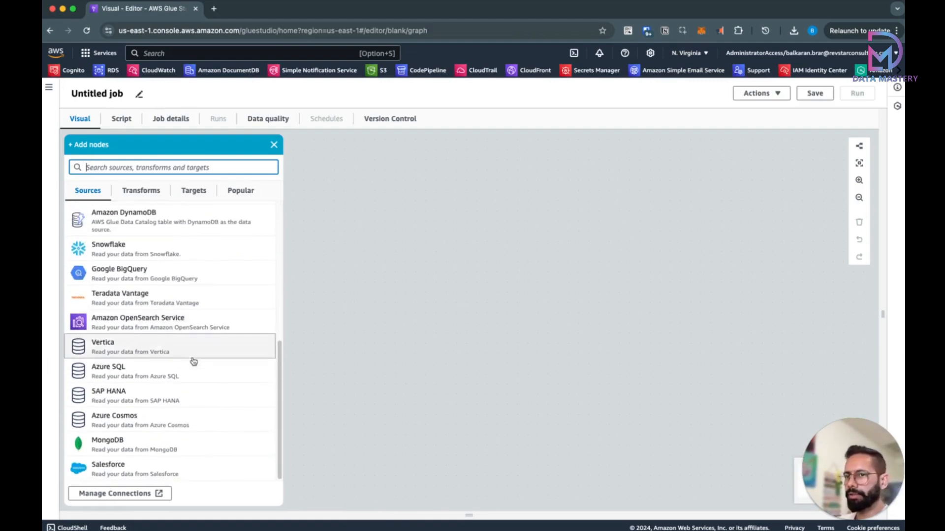
{"action": "scroll", "coordinate": [193, 362], "scroll_direction": "up", "scroll_amount": 5}
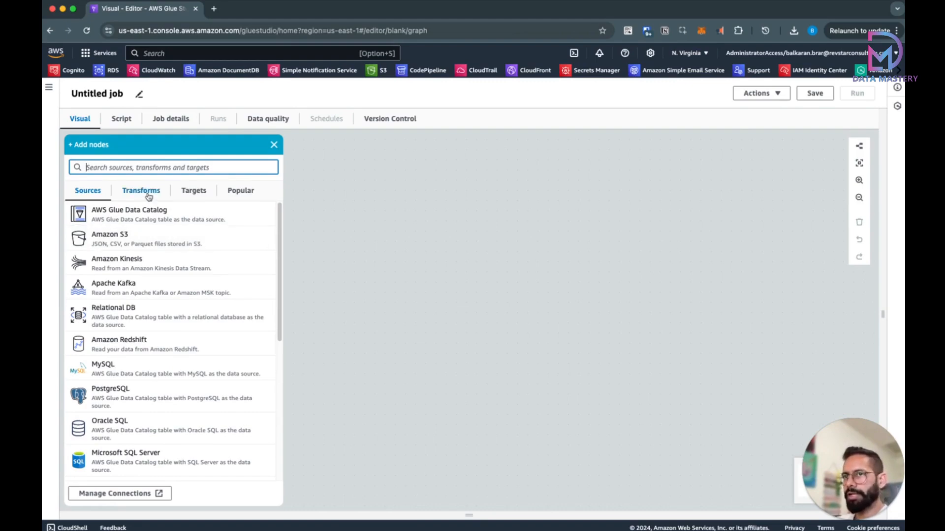
{"action": "left_click", "coordinate": [238, 192]}
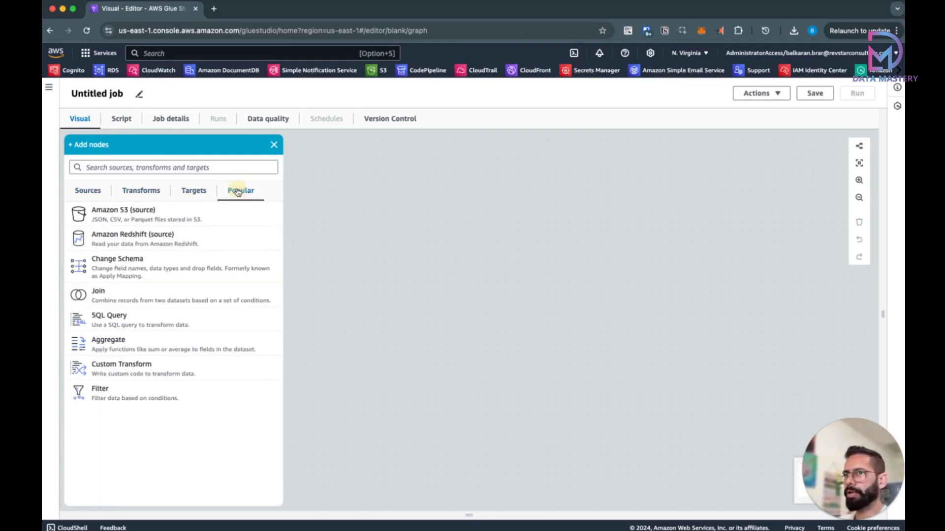
{"action": "left_click", "coordinate": [87, 192]}
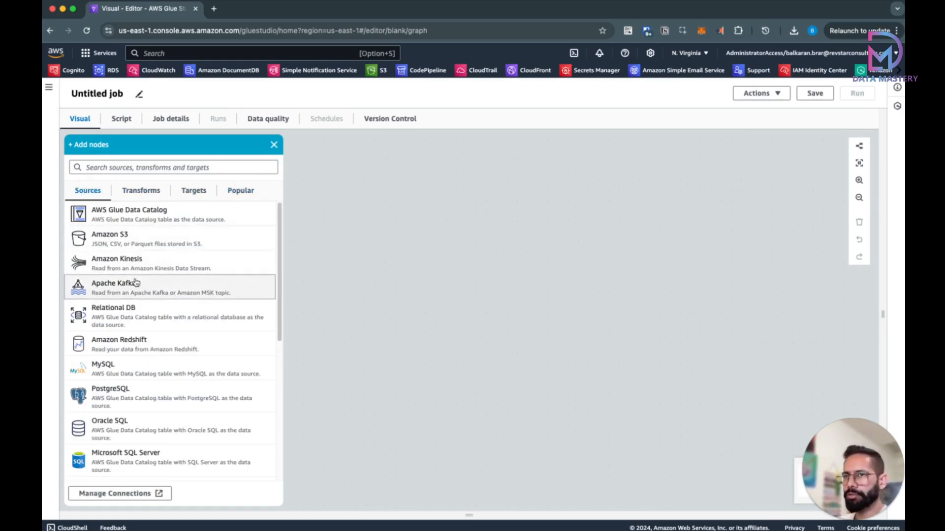
{"action": "left_click", "coordinate": [140, 237]}
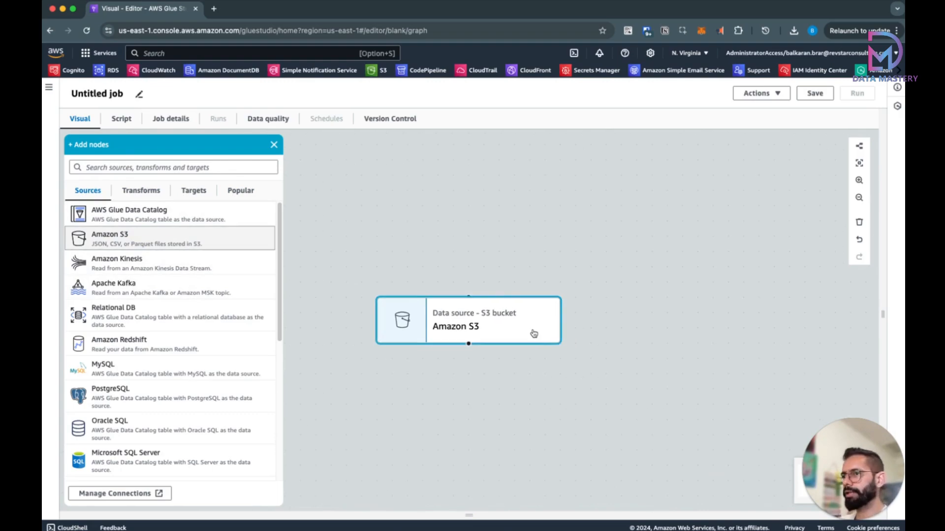
Step: Add a Derived Column transform and an Amazon S3 target after the source
{"action": "left_click", "coordinate": [140, 192]}
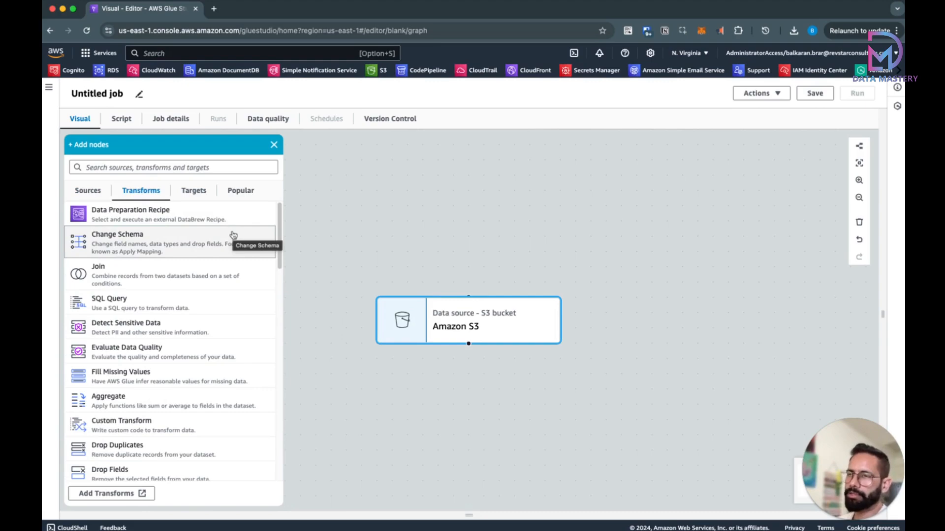
{"action": "left_click", "coordinate": [242, 168]}
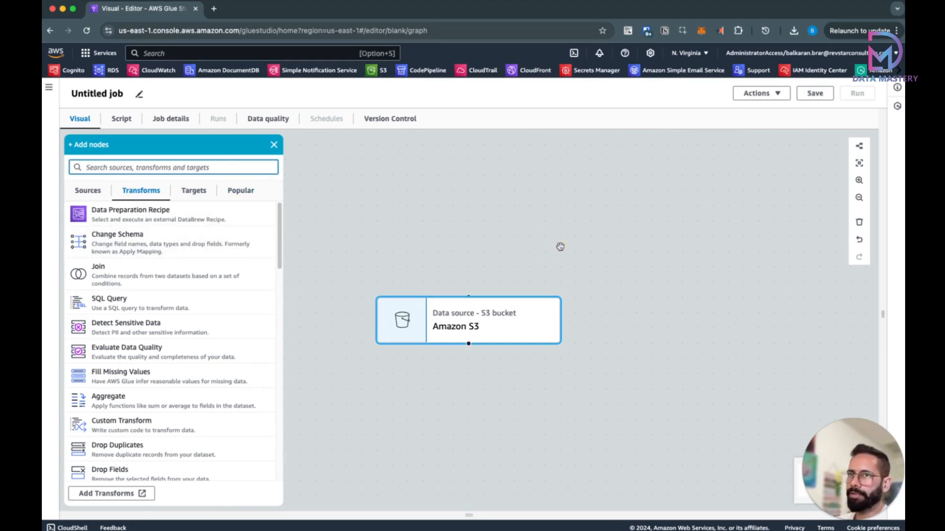
{"action": "type", "text": "der"}
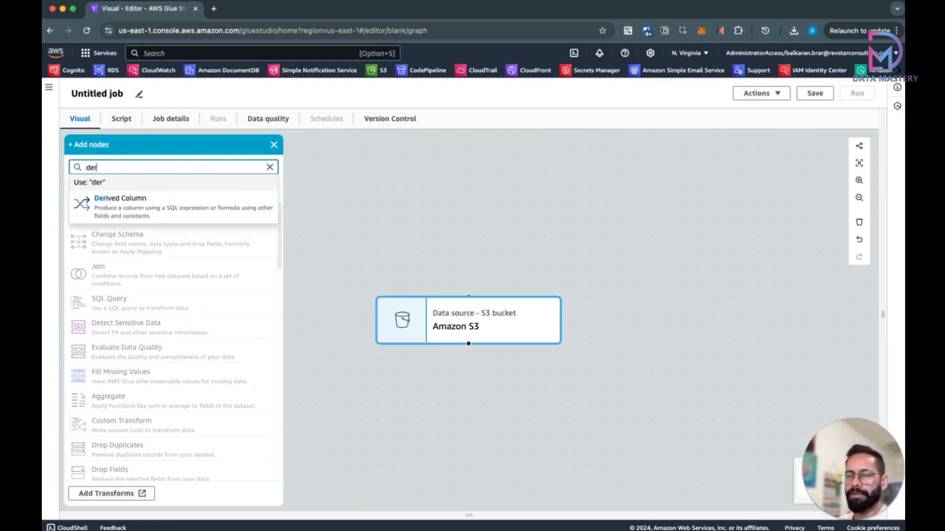
{"action": "left_click", "coordinate": [187, 203]}
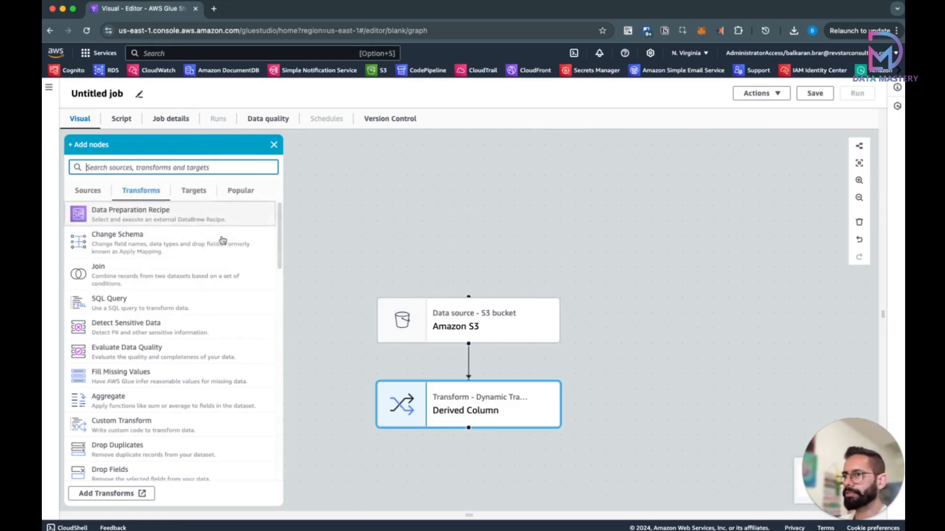
{"action": "left_click", "coordinate": [193, 195]}
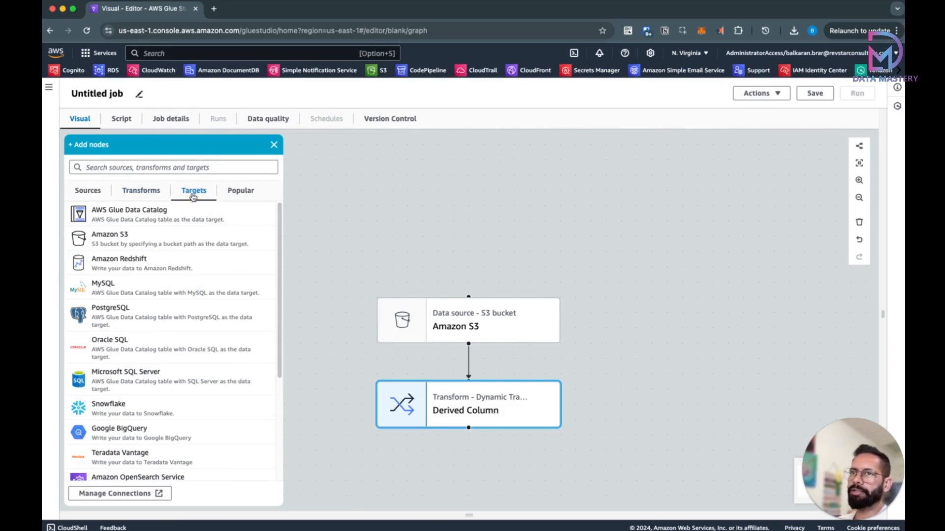
{"action": "left_click", "coordinate": [163, 243]}
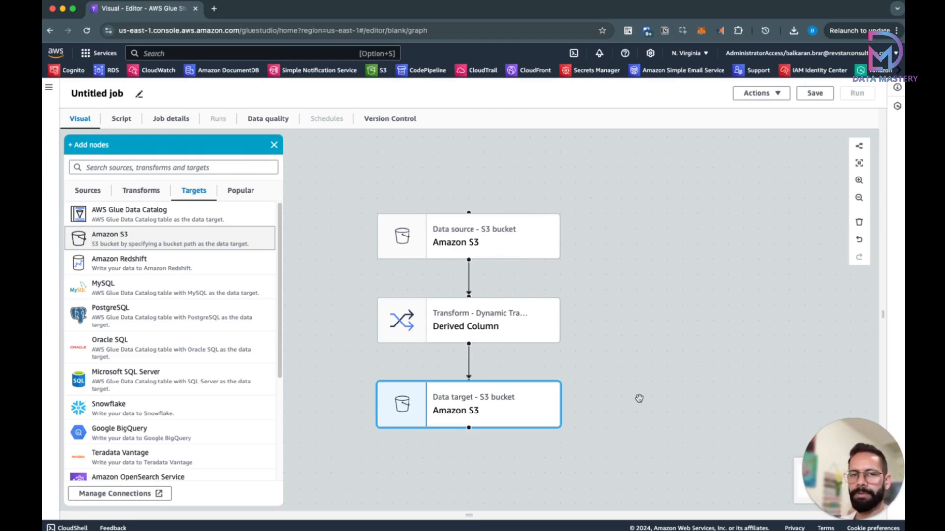
{"action": "left_click", "coordinate": [513, 245]}
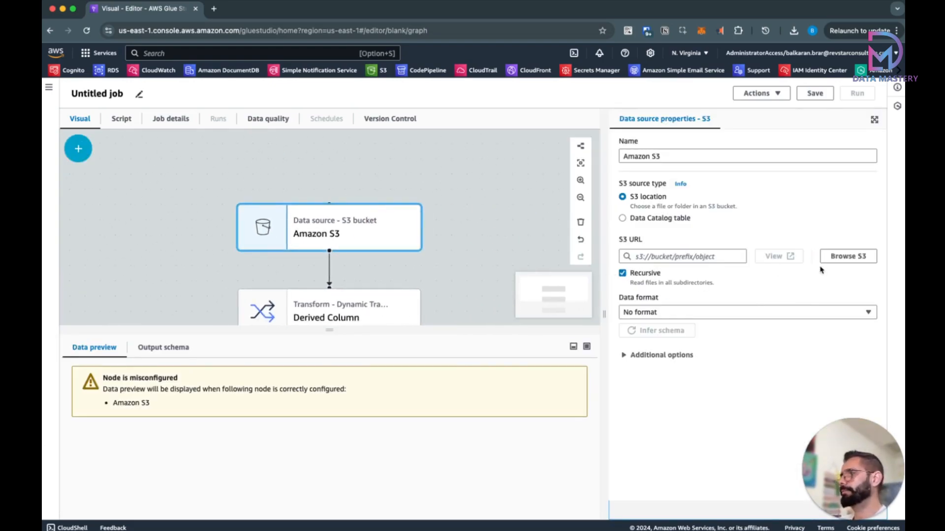
Step: Point the S3 source at datamastery-workflow-orchestration/raw/ with CSV data format
{"action": "left_click", "coordinate": [836, 256]}
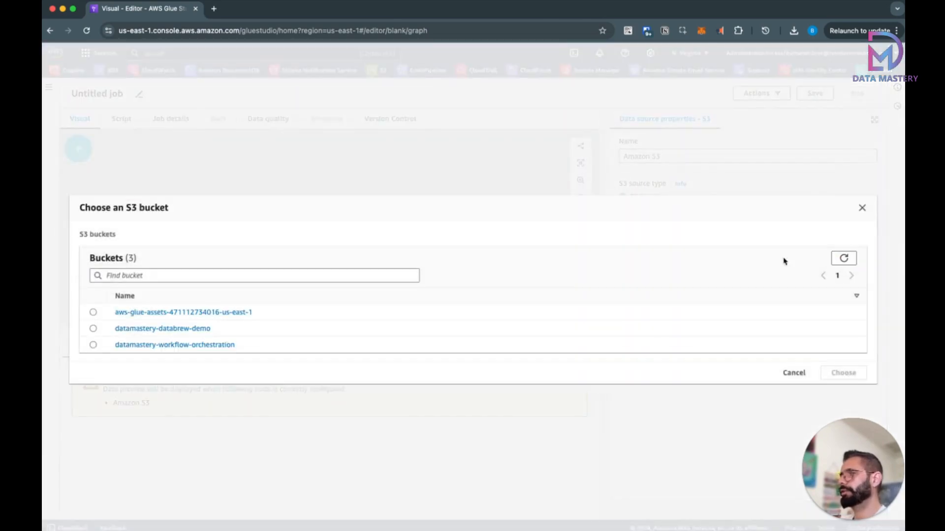
{"action": "left_click", "coordinate": [182, 346]}
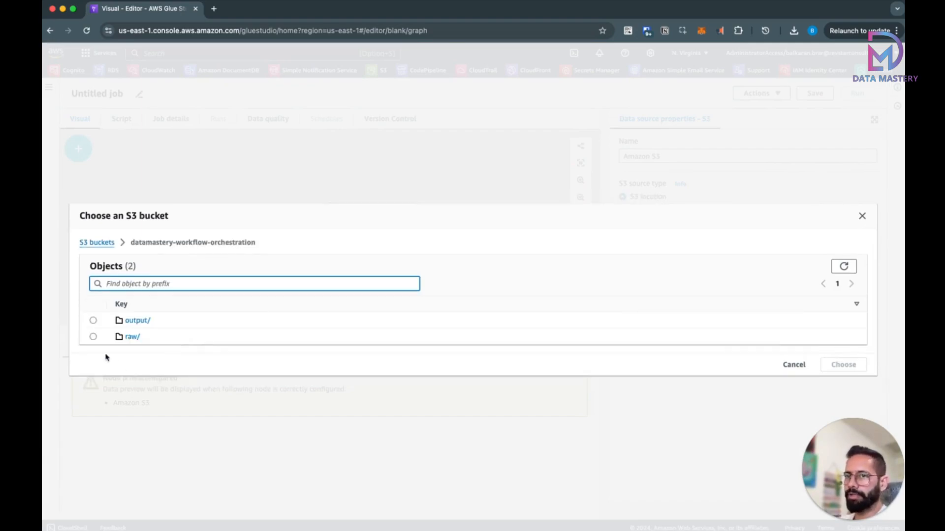
{"action": "left_click", "coordinate": [93, 337]}
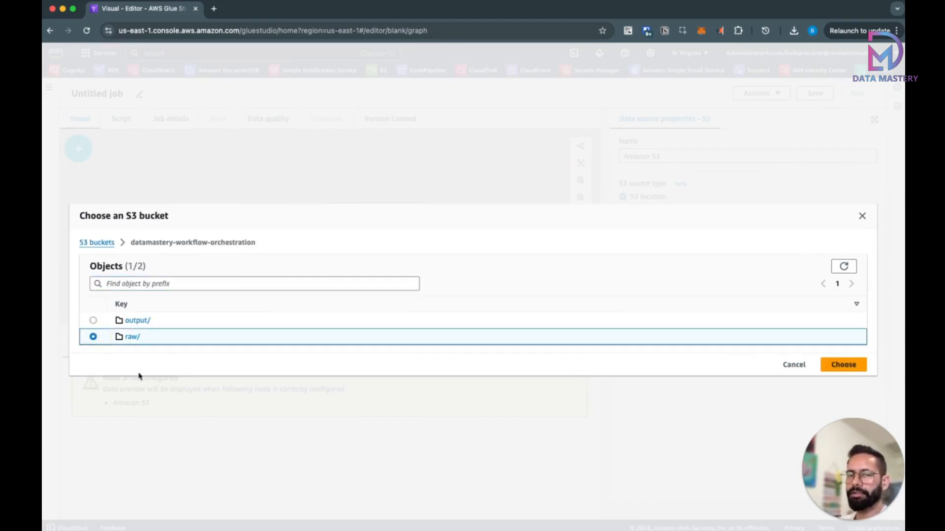
{"action": "left_click", "coordinate": [844, 364]}
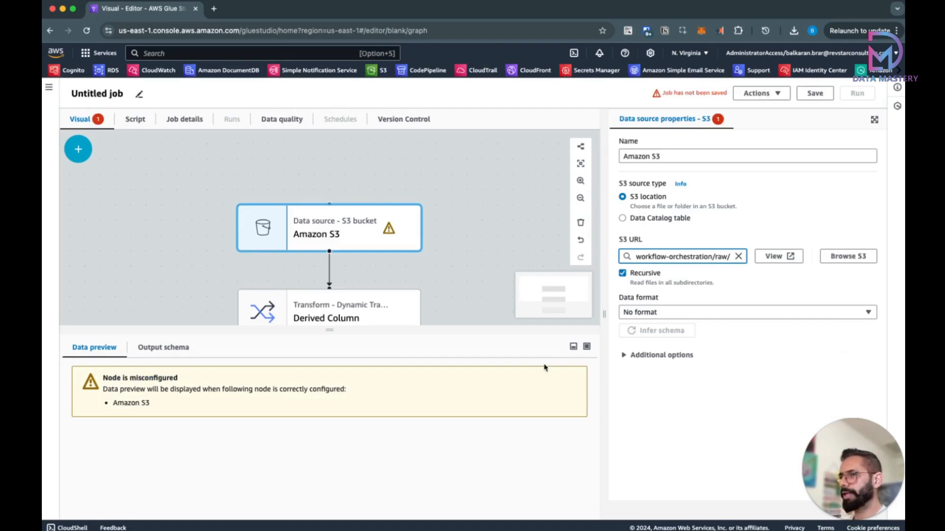
{"action": "left_click", "coordinate": [657, 313]}
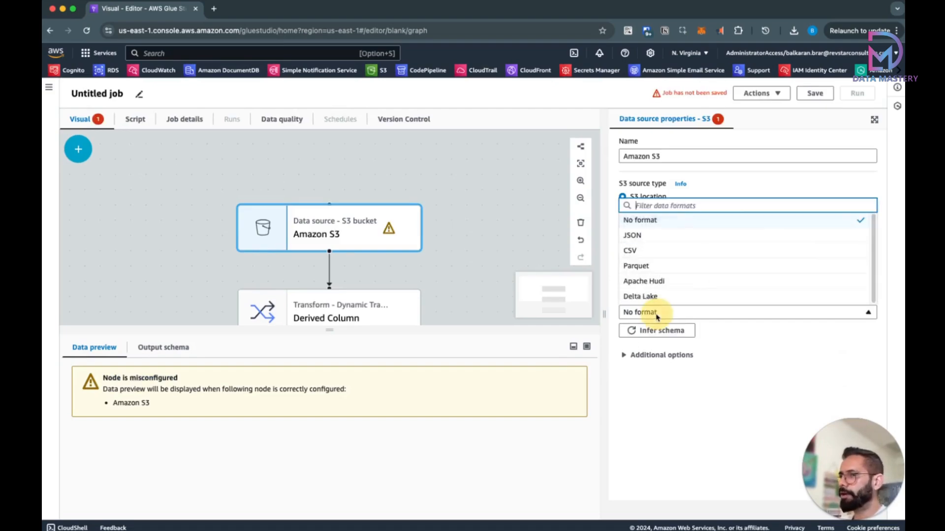
{"action": "left_click", "coordinate": [643, 253]}
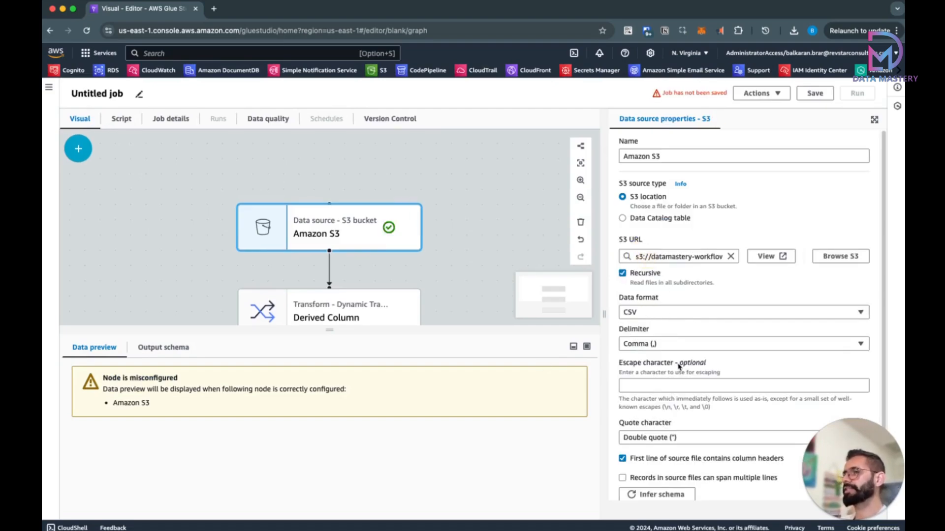
Step: Open the Derived Column transform's settings at its column name field
{"action": "scroll", "coordinate": [678, 366], "scroll_direction": "down", "scroll_amount": 1}
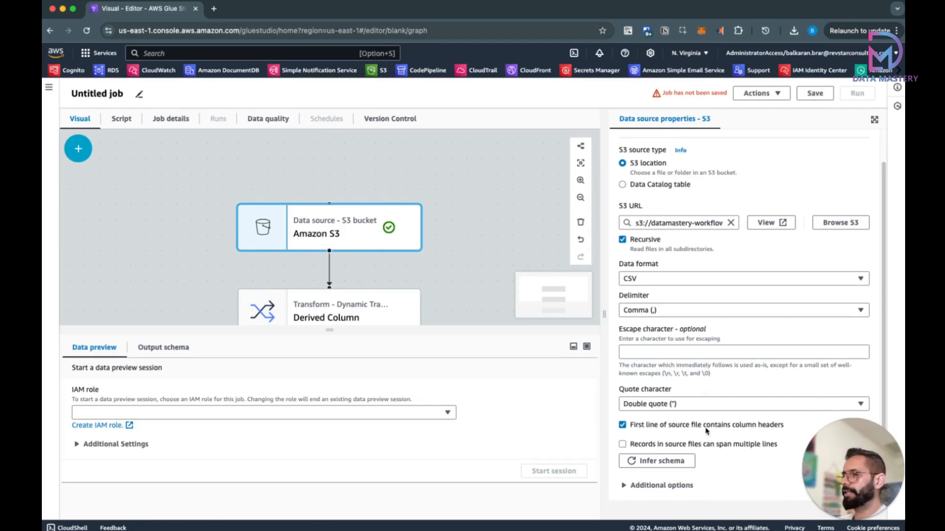
{"action": "scroll", "coordinate": [707, 431], "scroll_direction": "up", "scroll_amount": 1}
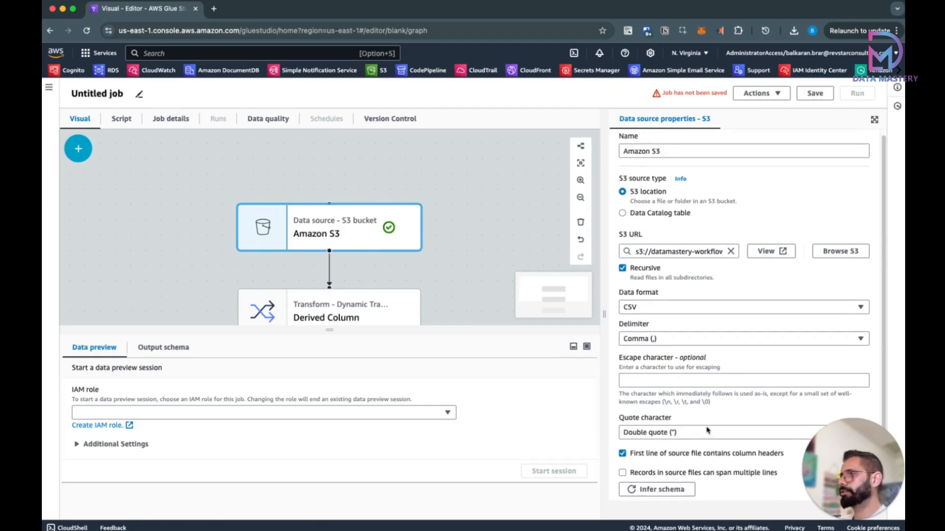
{"action": "scroll", "coordinate": [707, 431], "scroll_direction": "down", "scroll_amount": 1}
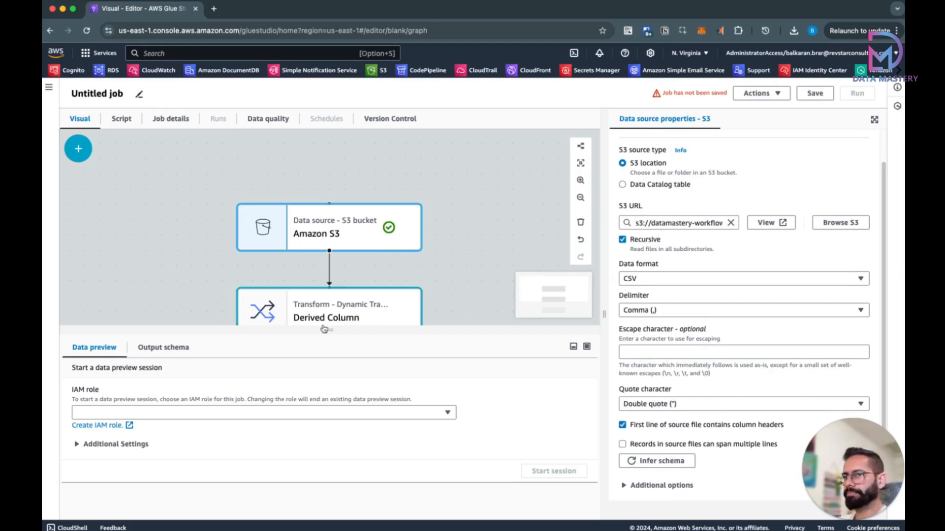
{"action": "left_click", "coordinate": [342, 315]}
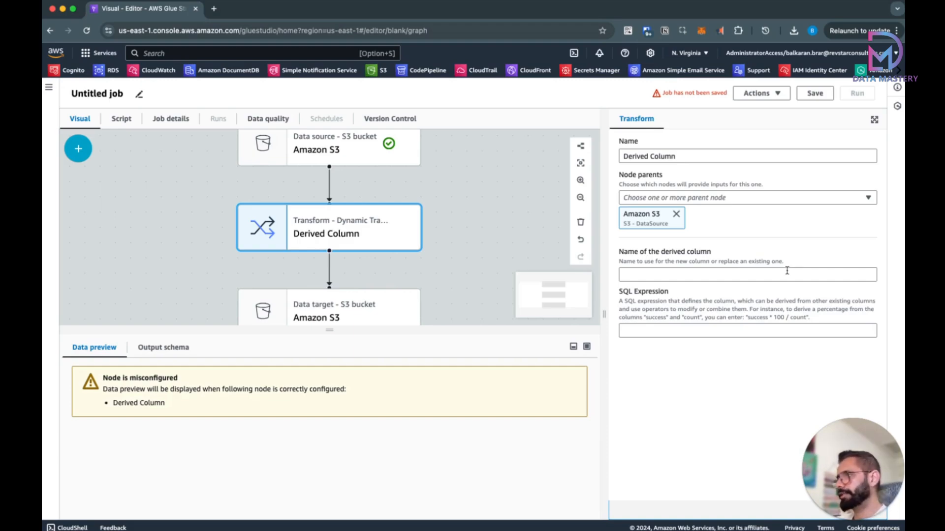
{"action": "left_click", "coordinate": [787, 274]}
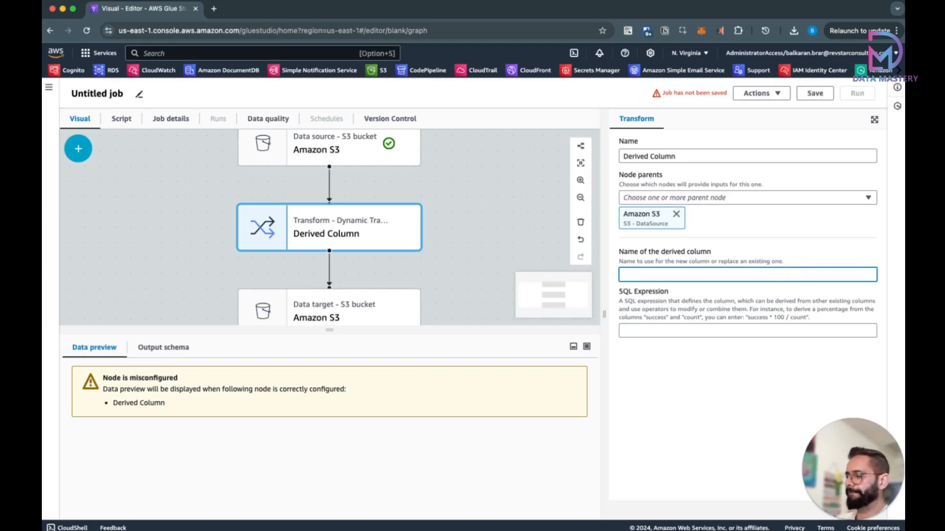
Step: Define derived column is_high_value_customer as purchase_amount > 150, yielding 'true'/'false'
{"action": "type", "text": "is_high"}
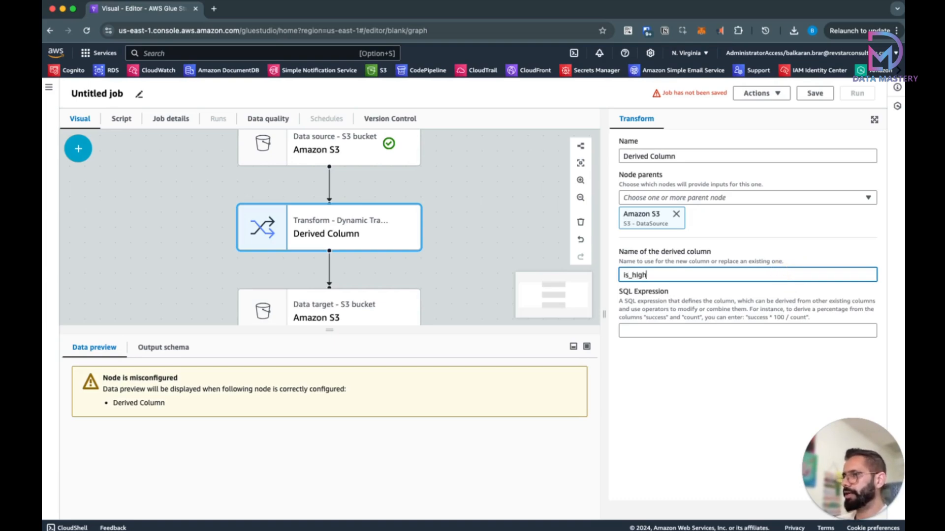
{"action": "type", "text": "_value_customer"}
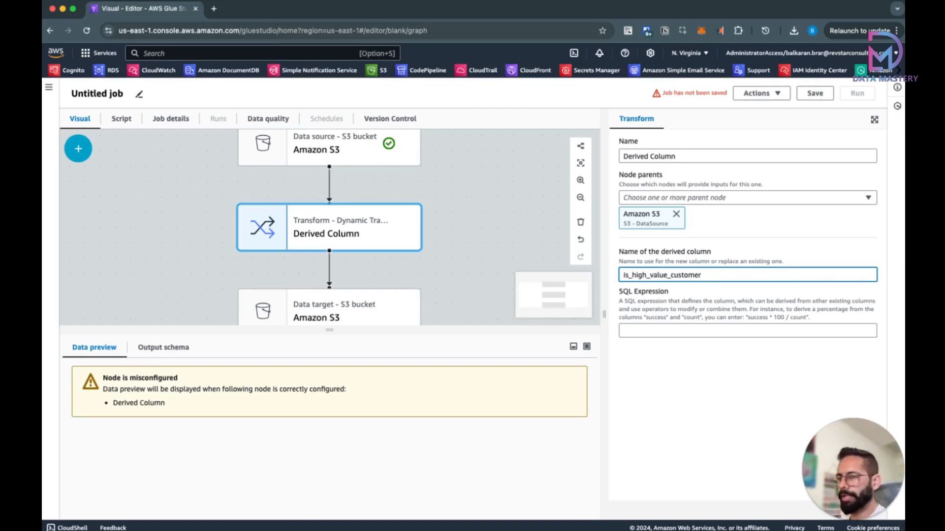
{"action": "left_click", "coordinate": [651, 331]}
{"action": "type", "text": "CASE WHEN purchase_amount > 150 THEN 'true' ELSE 'false' END"}
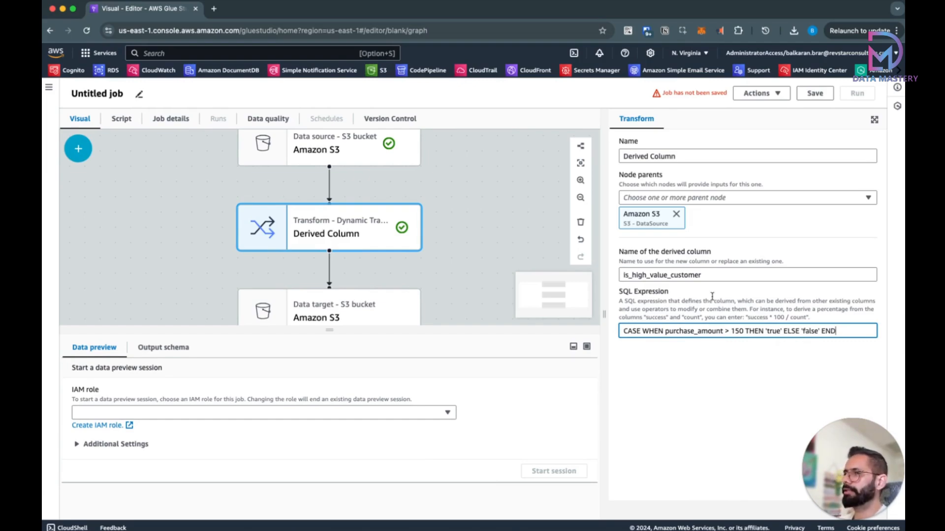
{"action": "left_click", "coordinate": [714, 277]}
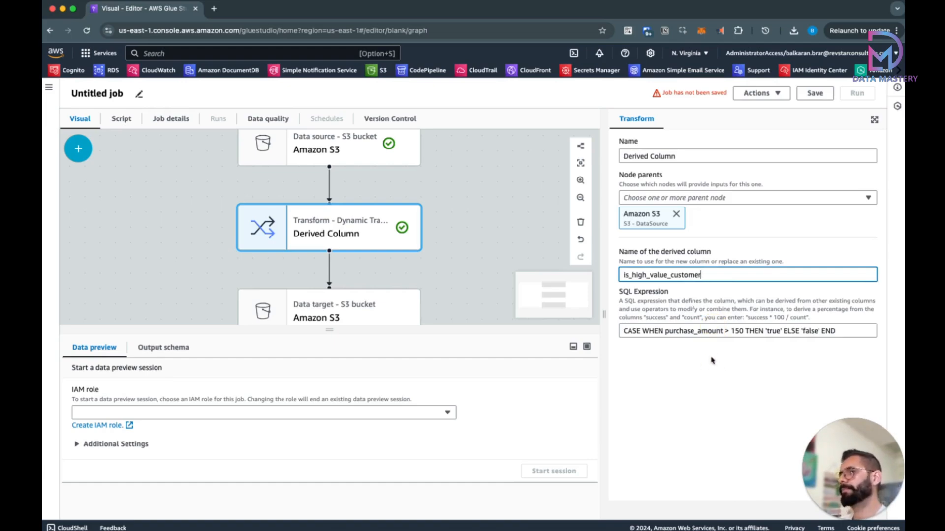
{"action": "left_click", "coordinate": [388, 317]}
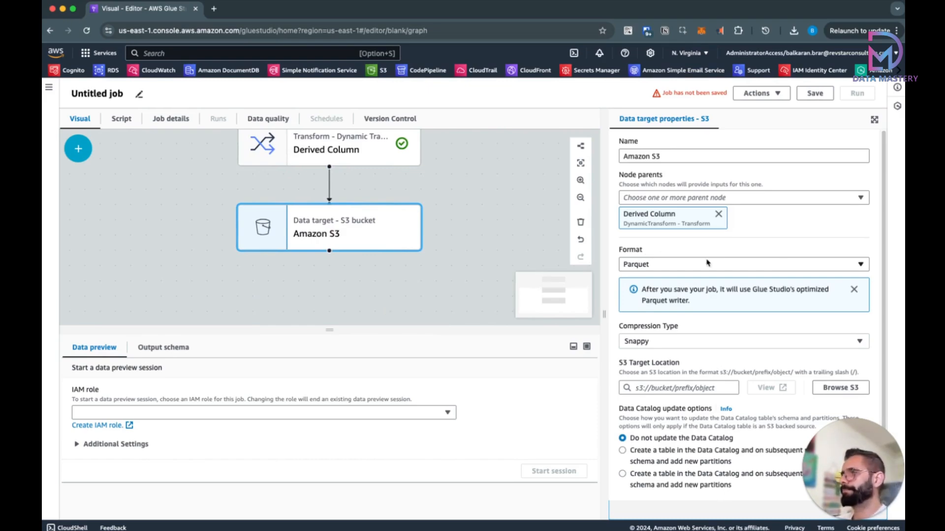
Step: Set the S3 target format to CSV with no compression
{"action": "left_click", "coordinate": [687, 270]}
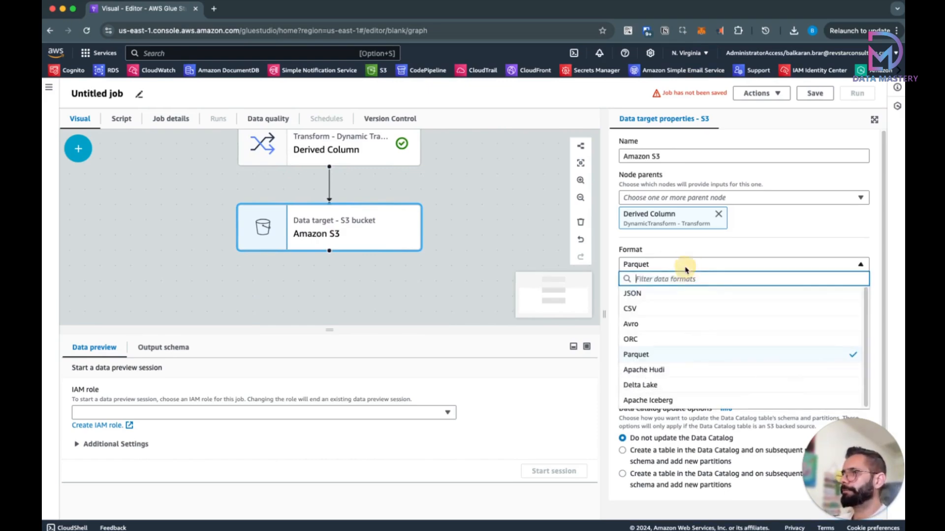
{"action": "left_click", "coordinate": [671, 311]}
{"action": "left_click", "coordinate": [684, 308]}
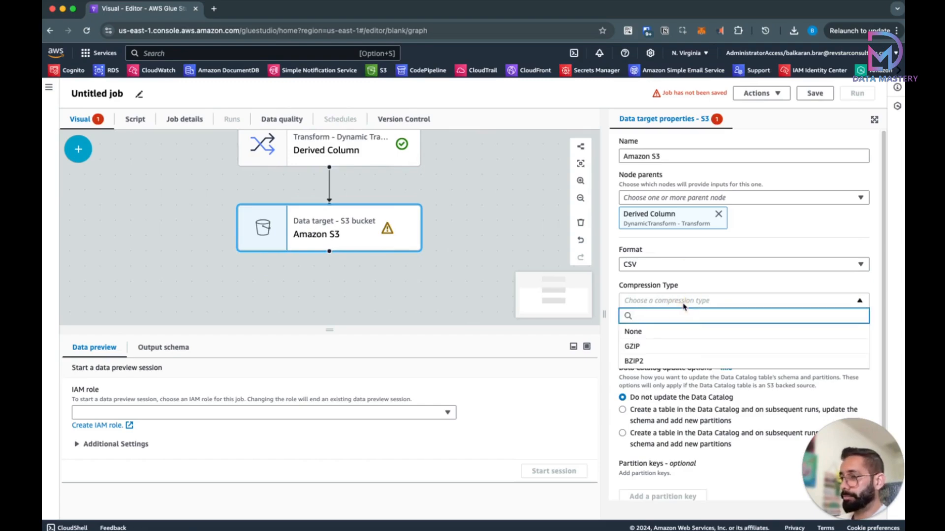
{"action": "left_click", "coordinate": [664, 332]}
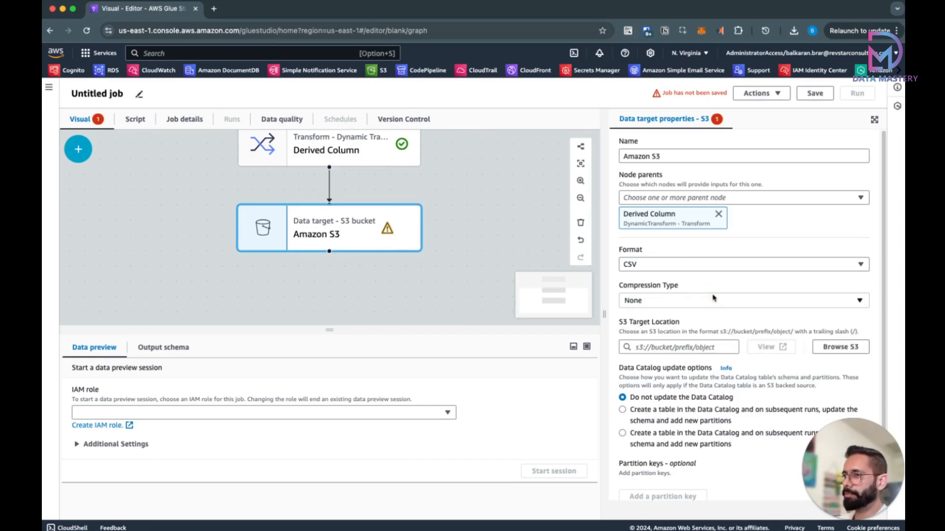
Step: Target datamastery-workflow-orchestration/output/ and create a catalog table with schema updates
{"action": "left_click", "coordinate": [839, 347]}
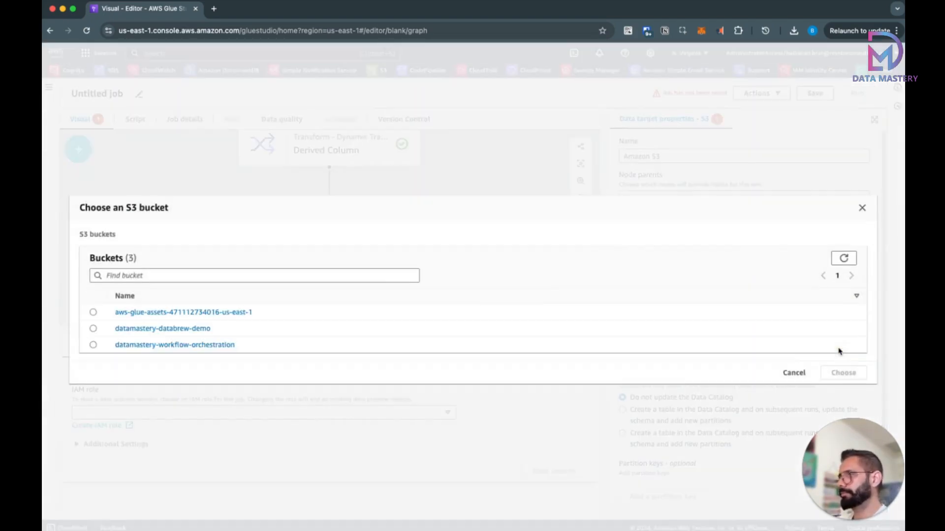
{"action": "left_click", "coordinate": [200, 346]}
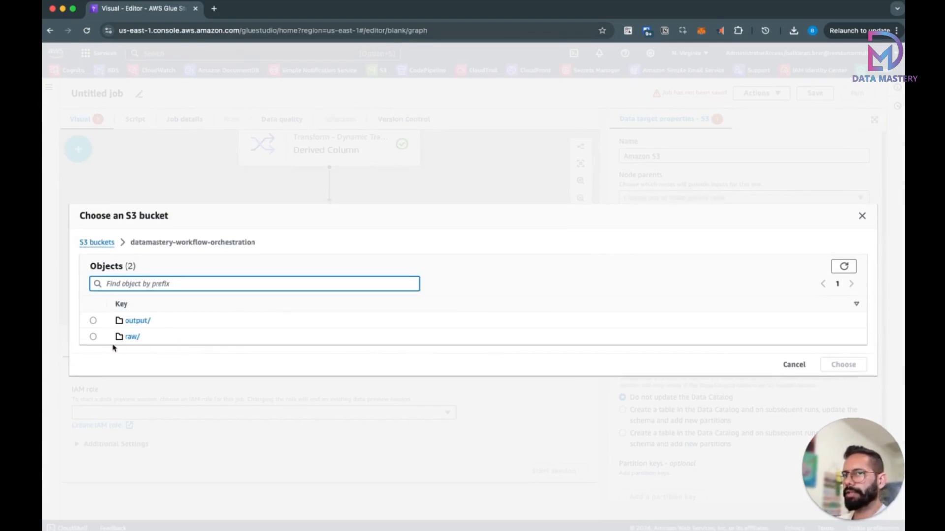
{"action": "left_click", "coordinate": [94, 321]}
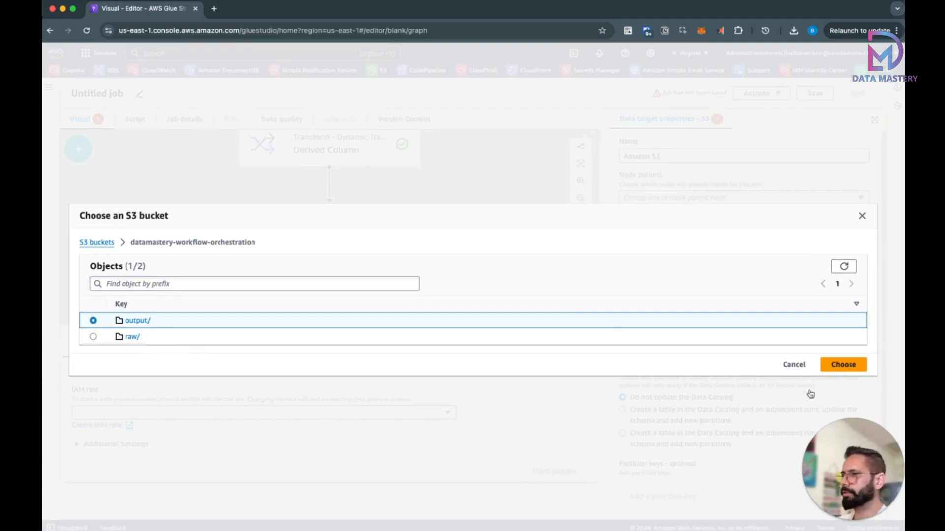
{"action": "left_click", "coordinate": [843, 365]}
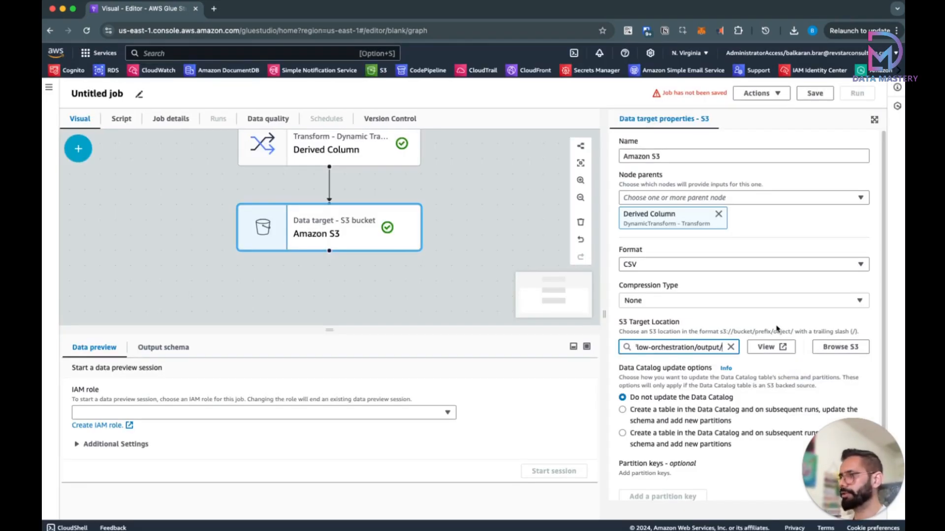
{"action": "scroll", "coordinate": [778, 330], "scroll_direction": "down", "scroll_amount": 1}
{"action": "left_click", "coordinate": [692, 401]}
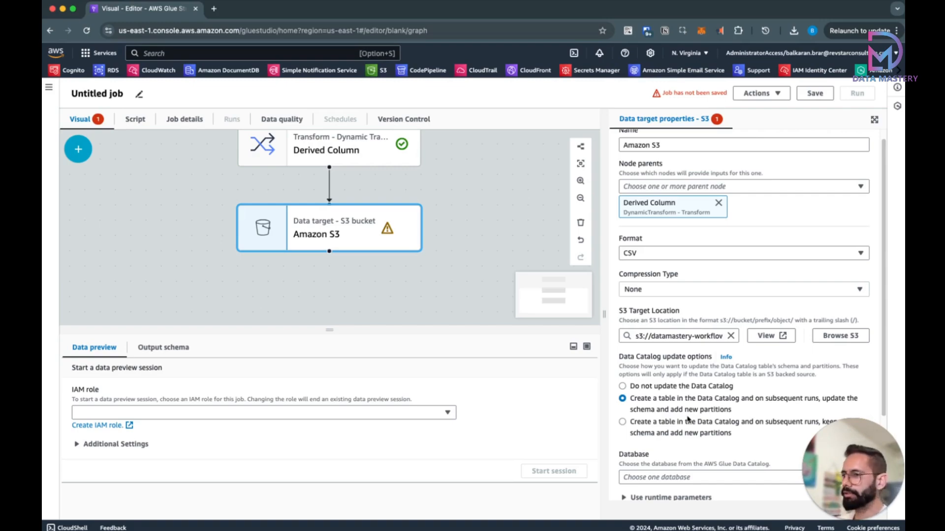
Step: Choose the customers database and name the target table customers_transformed
{"action": "scroll", "coordinate": [688, 419], "scroll_direction": "down", "scroll_amount": 3}
{"action": "left_click", "coordinate": [689, 367]}
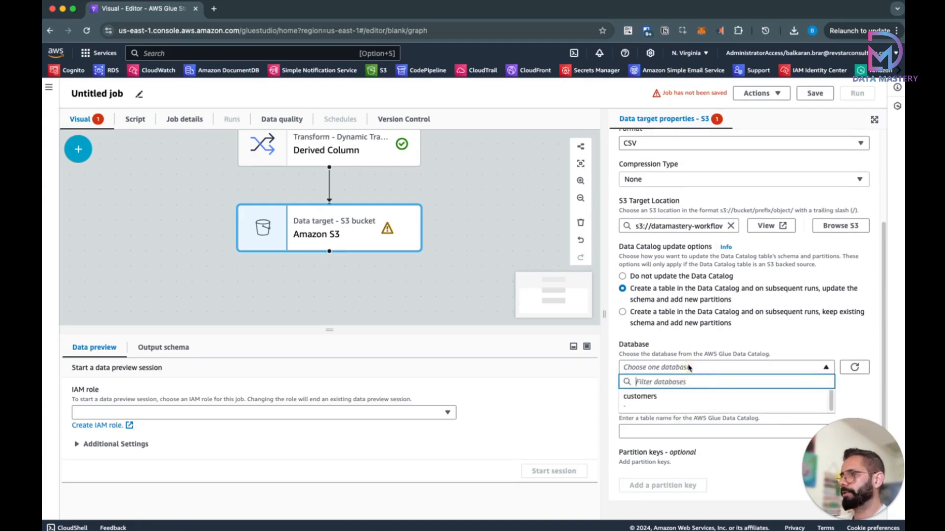
{"action": "left_click", "coordinate": [675, 396]}
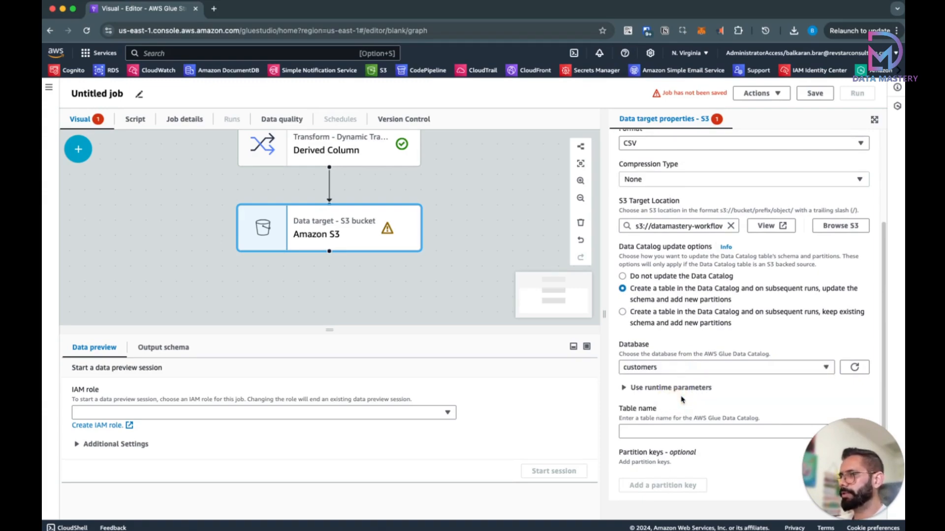
{"action": "left_click", "coordinate": [662, 430]}
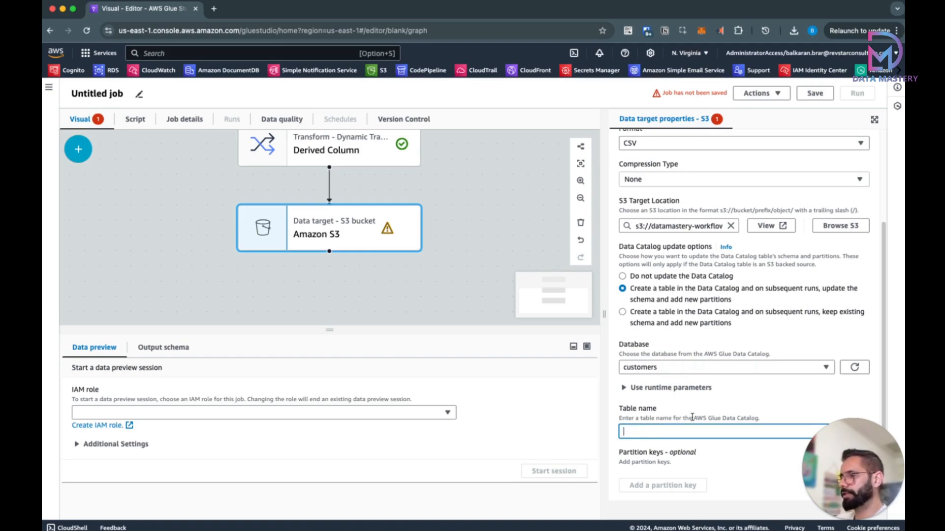
{"action": "type", "text": "customers"}
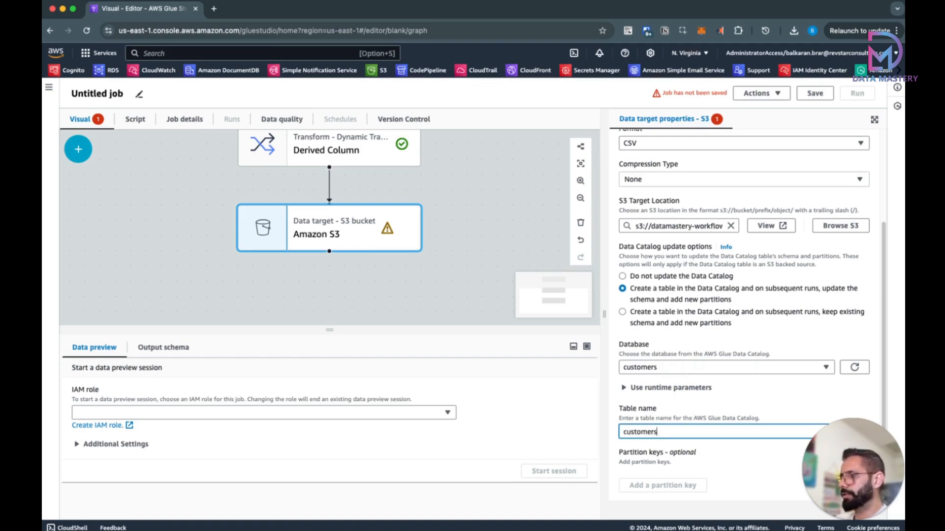
{"action": "type", "text": "_trans"}
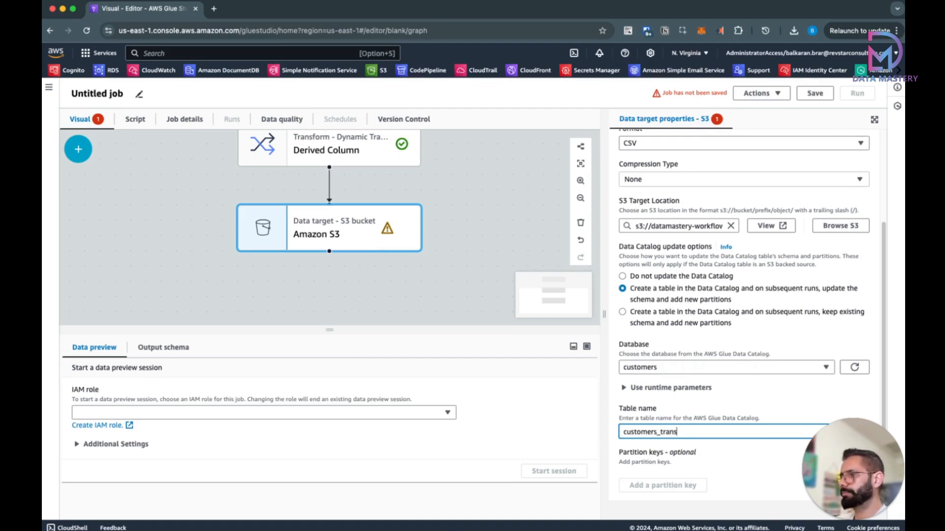
{"action": "type", "text": "formed"}
{"action": "left_click", "coordinate": [673, 343]}
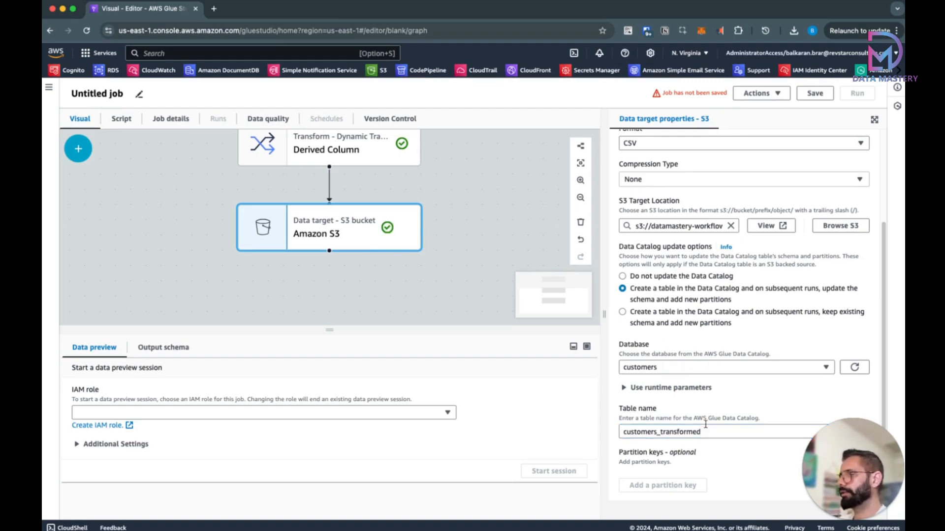
Step: Rename the Glue job to customer_transformation, save it, and bring up its Job details
{"action": "left_click", "coordinate": [139, 95]}
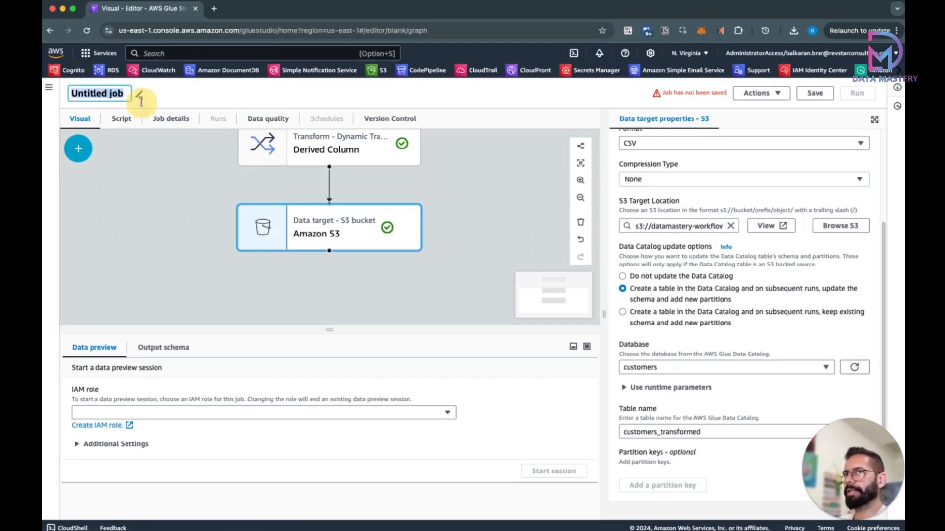
{"action": "type", "text": "custom"}
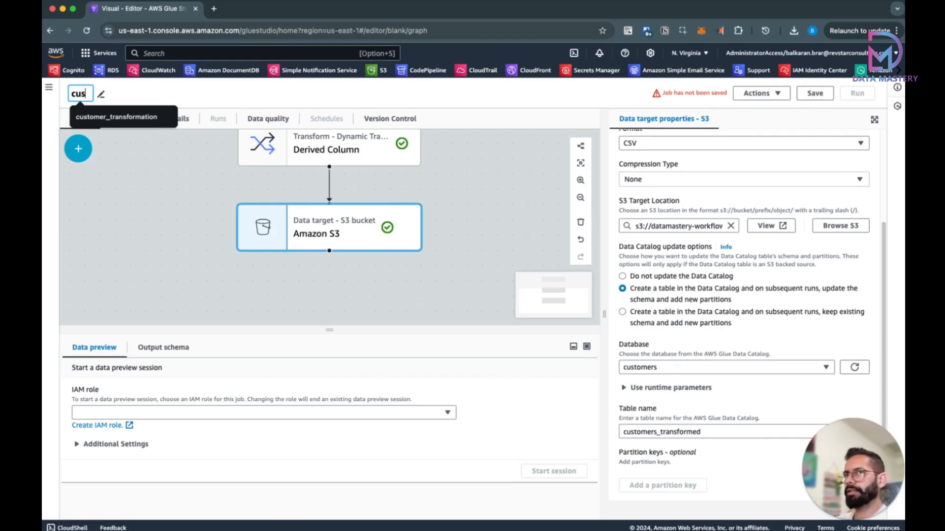
{"action": "left_click", "coordinate": [144, 123]}
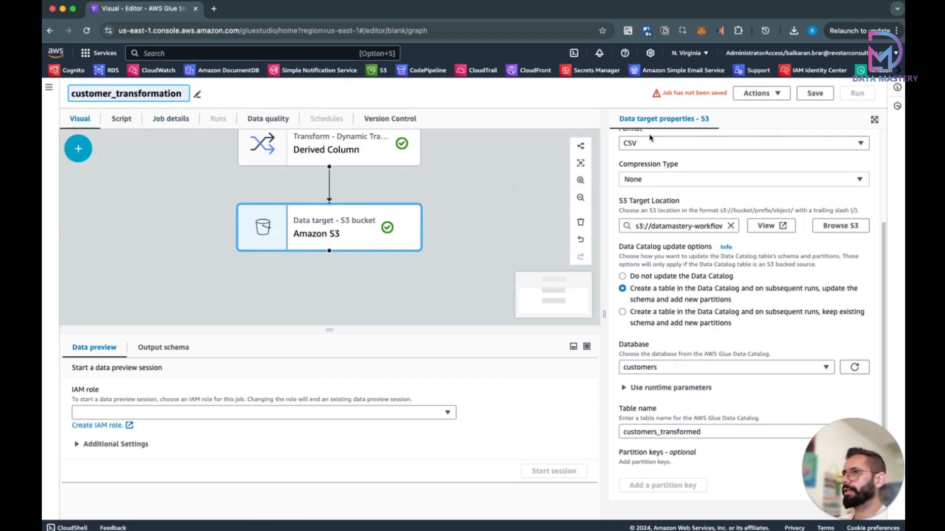
{"action": "left_click", "coordinate": [815, 96]}
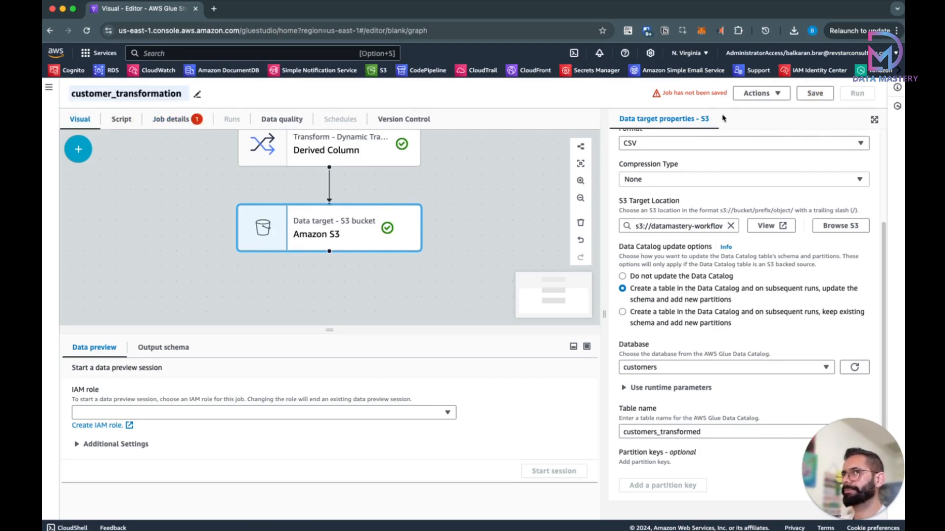
{"action": "left_click", "coordinate": [180, 124]}
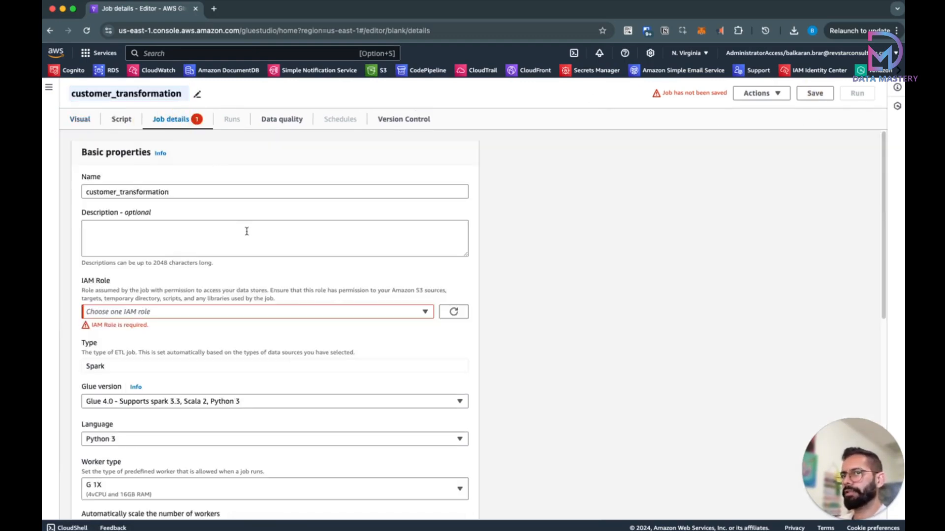
Step: Set the job's IAM role to AWSGlueServiceRole-customer and its worker count to 2
{"action": "left_click", "coordinate": [235, 315]}
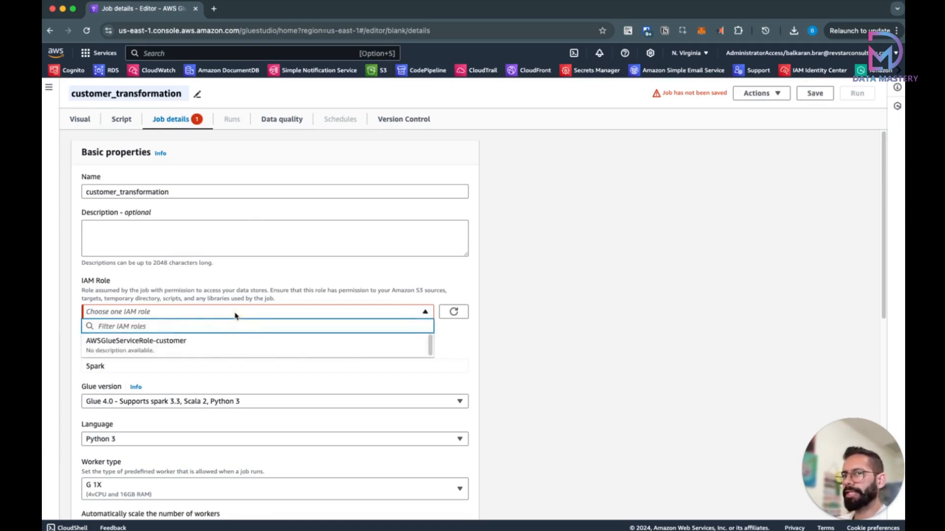
{"action": "left_click", "coordinate": [235, 316]}
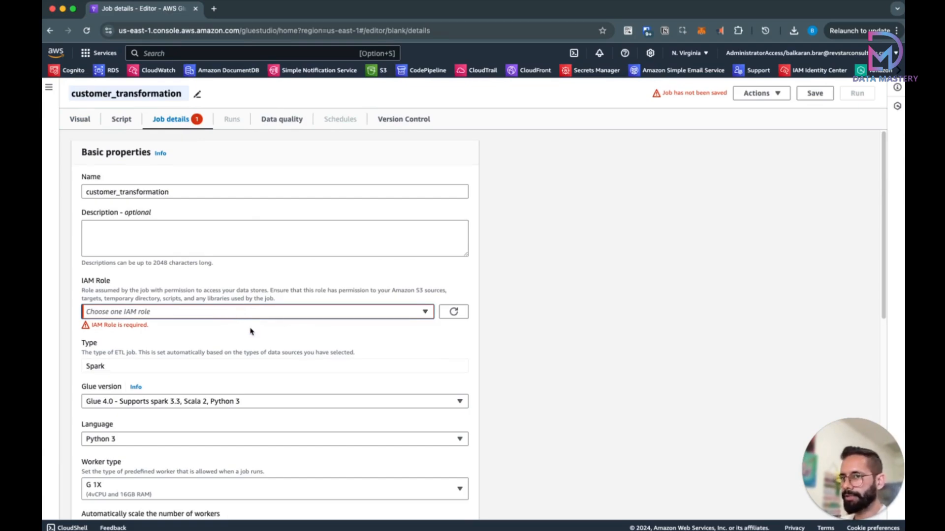
{"action": "left_click", "coordinate": [250, 313]}
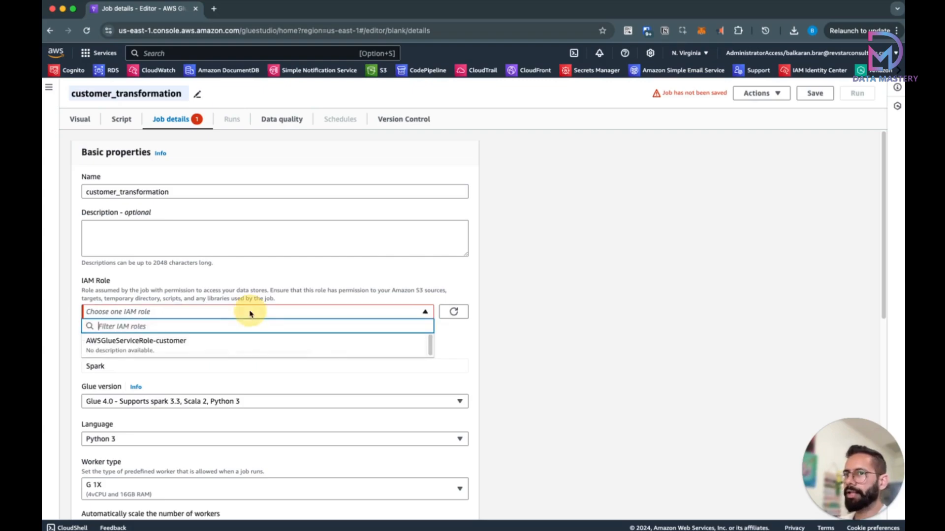
{"action": "left_click", "coordinate": [176, 348]}
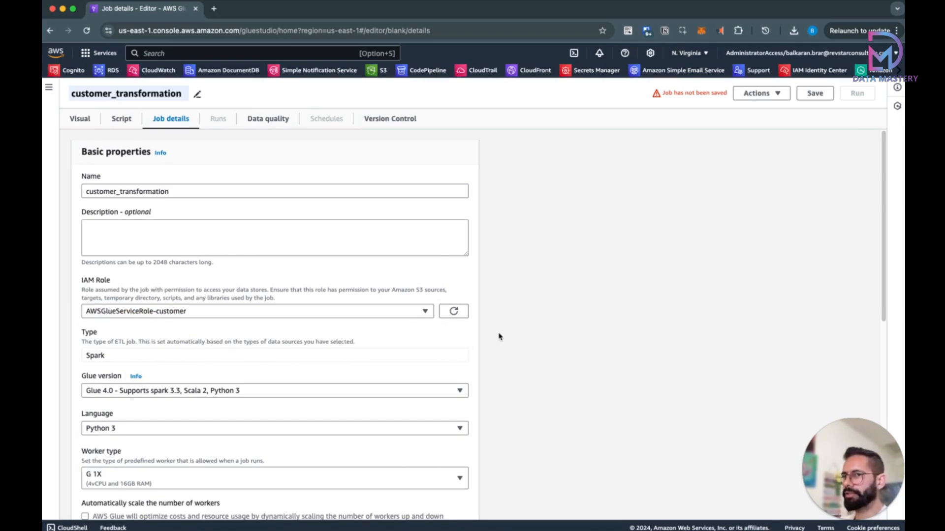
{"action": "scroll", "coordinate": [500, 336], "scroll_direction": "down", "scroll_amount": 3}
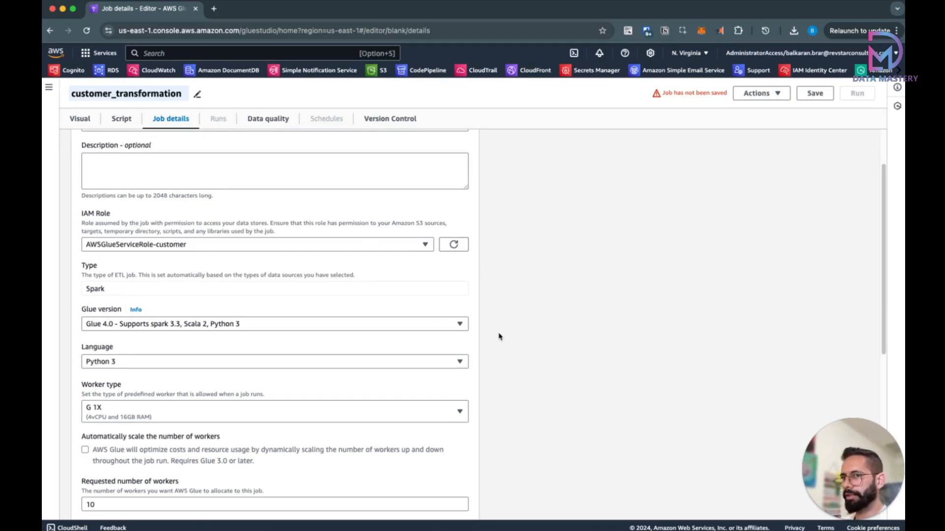
{"action": "scroll", "coordinate": [469, 384], "scroll_direction": "down", "scroll_amount": 3}
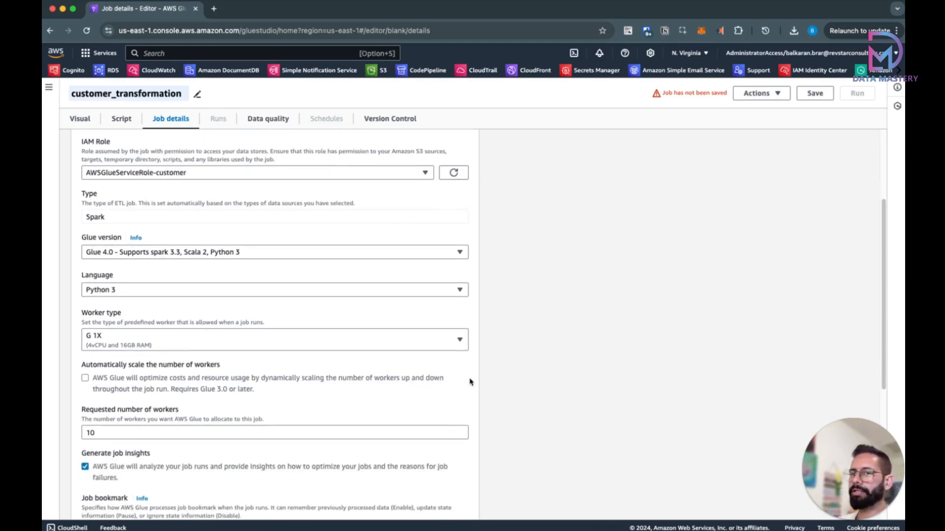
{"action": "double_click", "coordinate": [161, 433]}
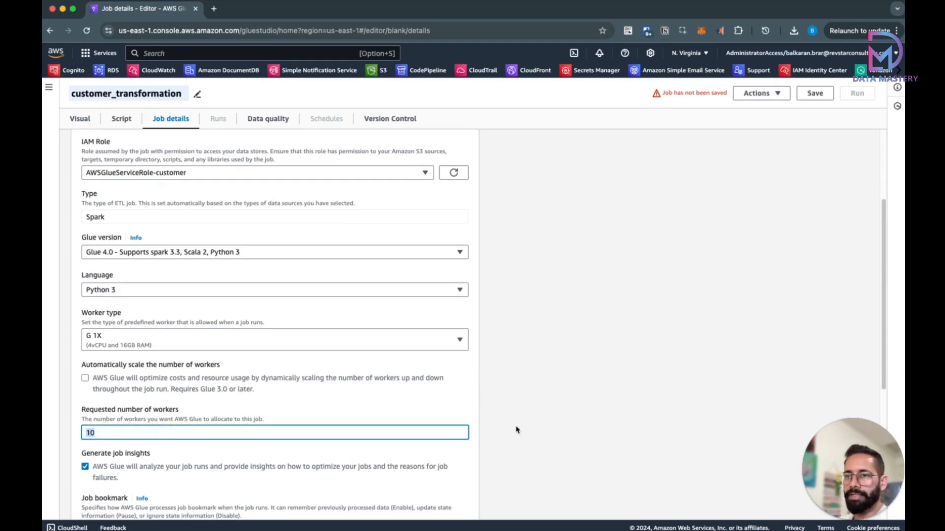
{"action": "type", "text": "2"}
{"action": "left_click", "coordinate": [554, 400]}
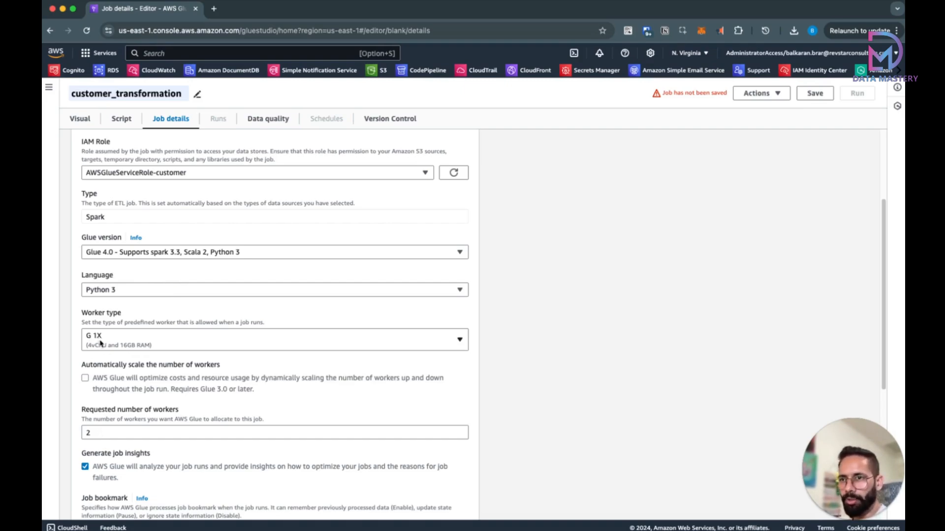
Step: Save the customer_transformation job and dismiss the success banner
{"action": "scroll", "coordinate": [171, 360], "scroll_direction": "down", "scroll_amount": 4}
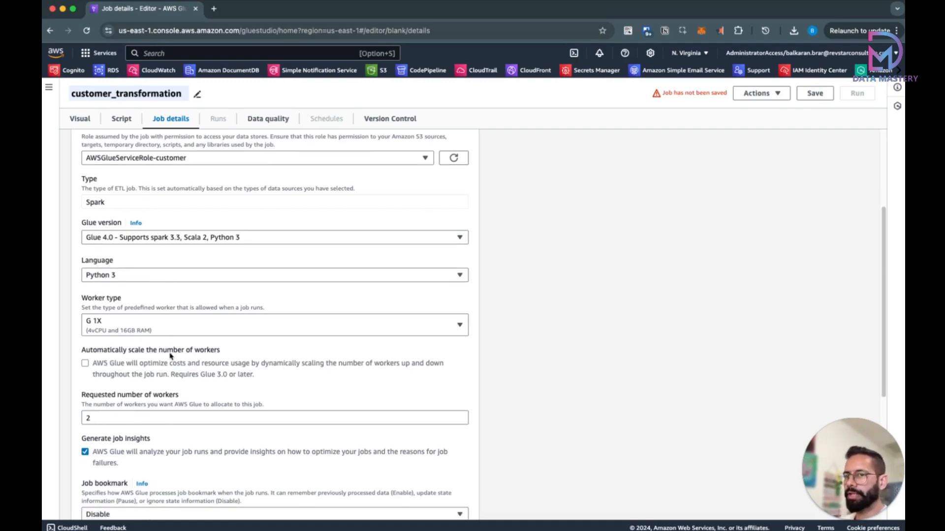
{"action": "scroll", "coordinate": [174, 352], "scroll_direction": "down", "scroll_amount": 2}
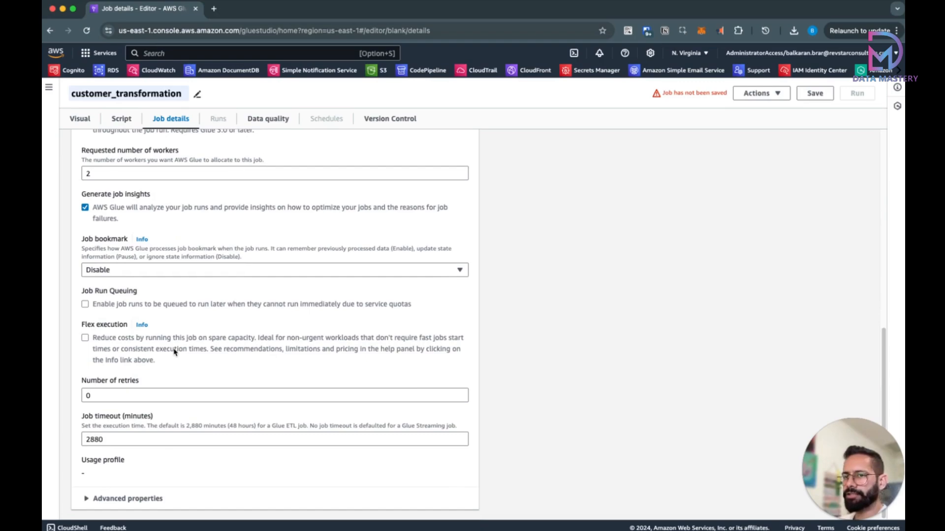
{"action": "scroll", "coordinate": [174, 352], "scroll_direction": "up", "scroll_amount": 10}
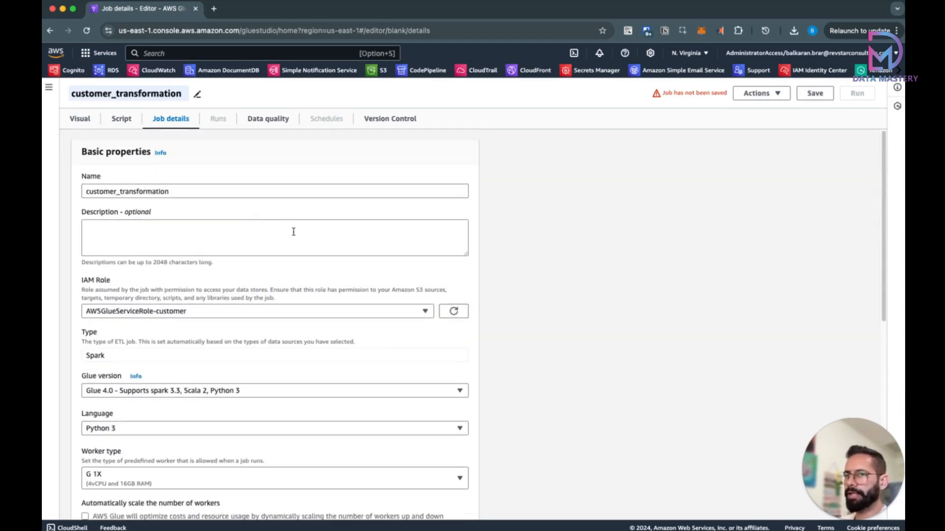
{"action": "left_click", "coordinate": [813, 94]}
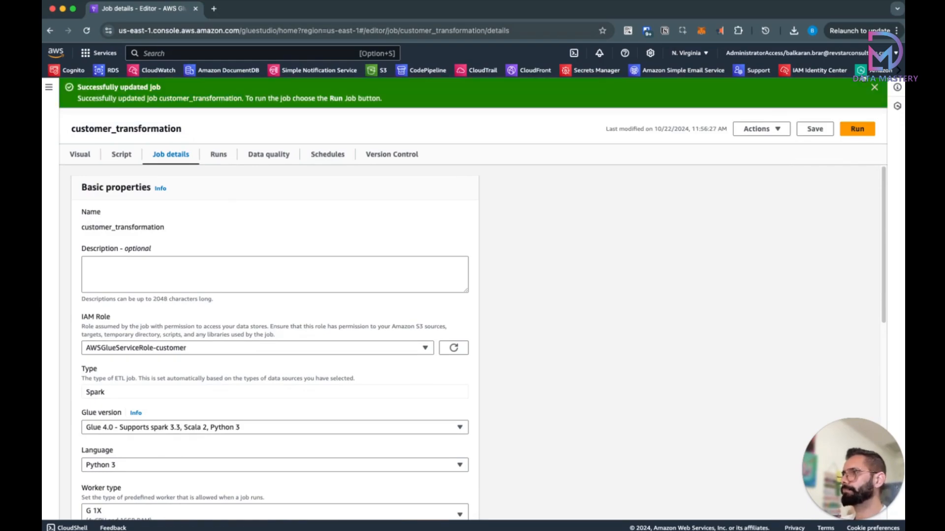
{"action": "left_click", "coordinate": [876, 88]}
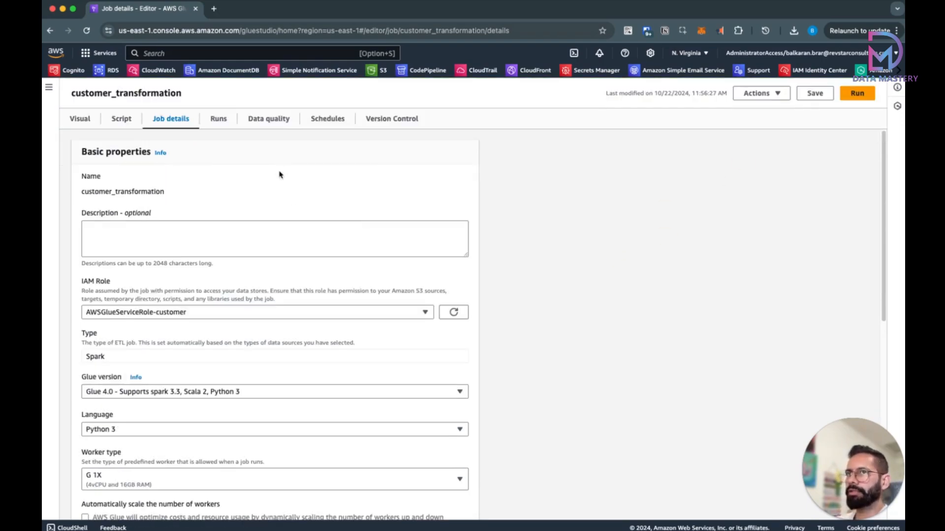
{"action": "left_click", "coordinate": [203, 57]}
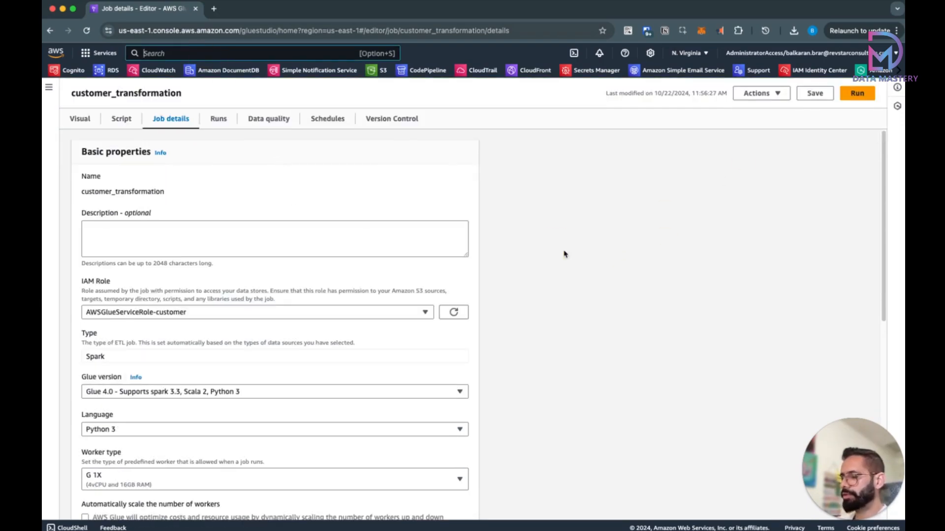
Step: Open IAM in a new browser tab from the console search for 'iam'
{"action": "type", "text": "iam"}
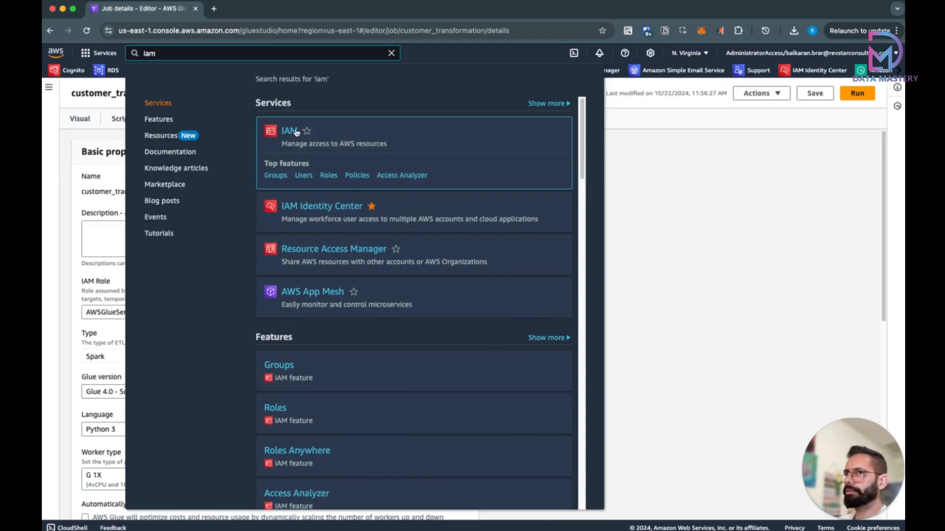
{"action": "right_click", "coordinate": [296, 132]}
{"action": "left_click", "coordinate": [325, 135]}
{"action": "left_click", "coordinate": [684, 213]}
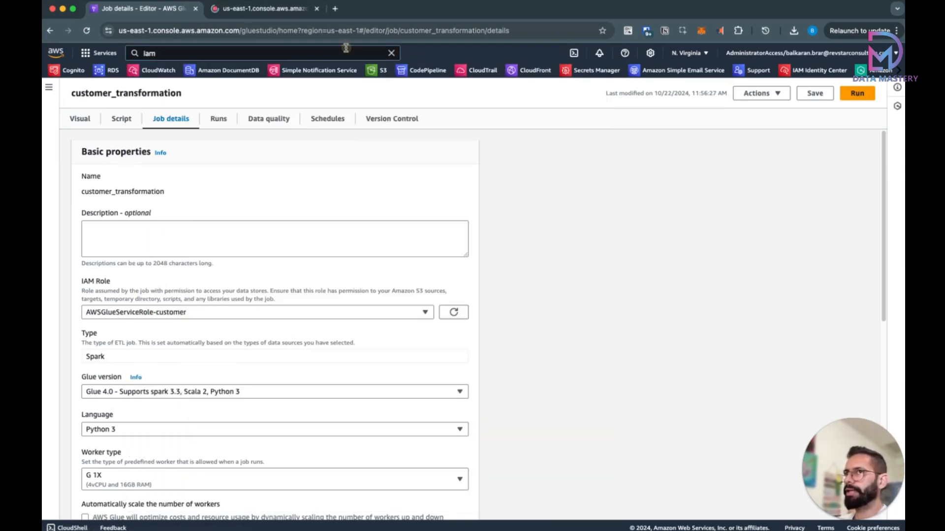
{"action": "left_click", "coordinate": [280, 9]}
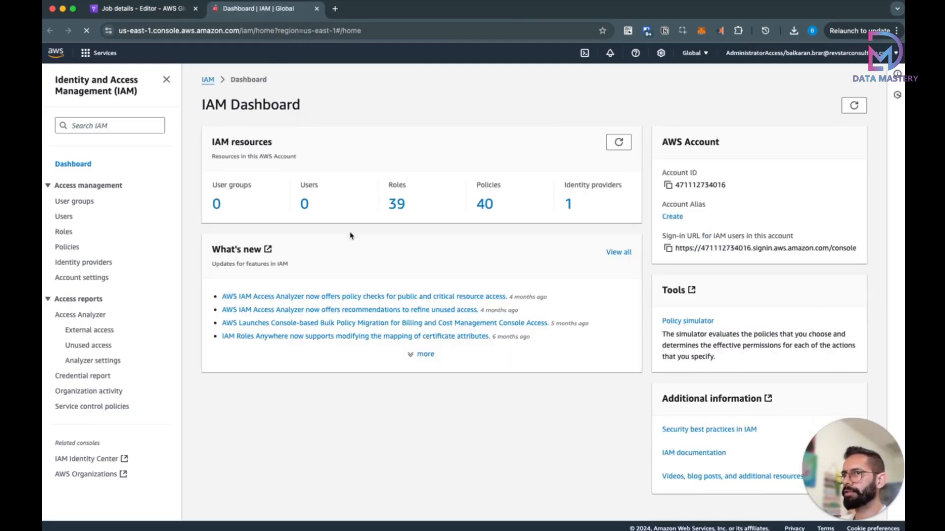
Step: Filter IAM roles by 'cus' and open AWSGlueServiceRole-customer to view its attached policies
{"action": "left_click", "coordinate": [394, 207]}
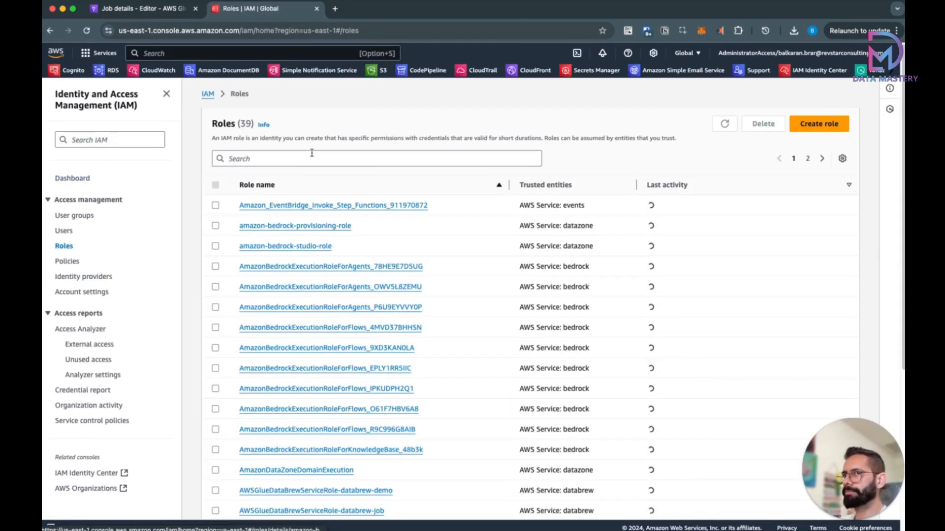
{"action": "left_click", "coordinate": [312, 159]}
{"action": "type", "text": "cus"}
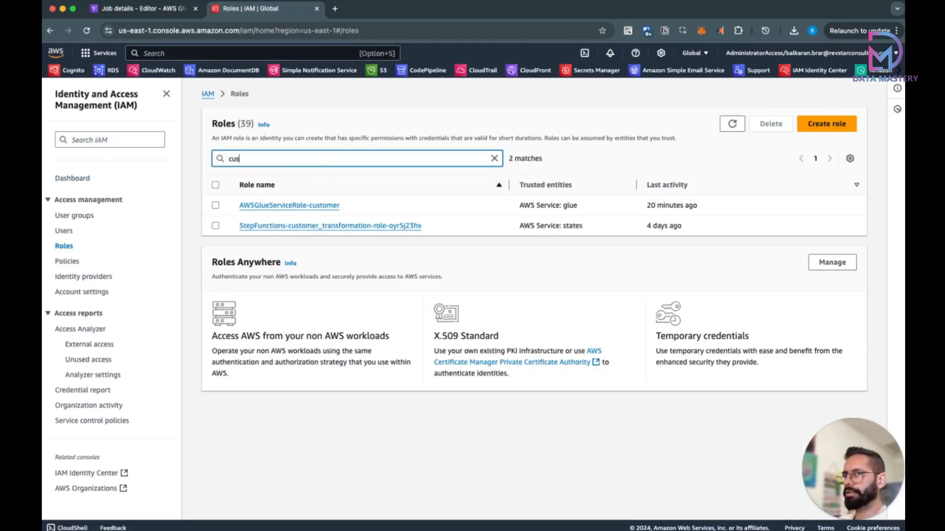
{"action": "left_click", "coordinate": [316, 206]}
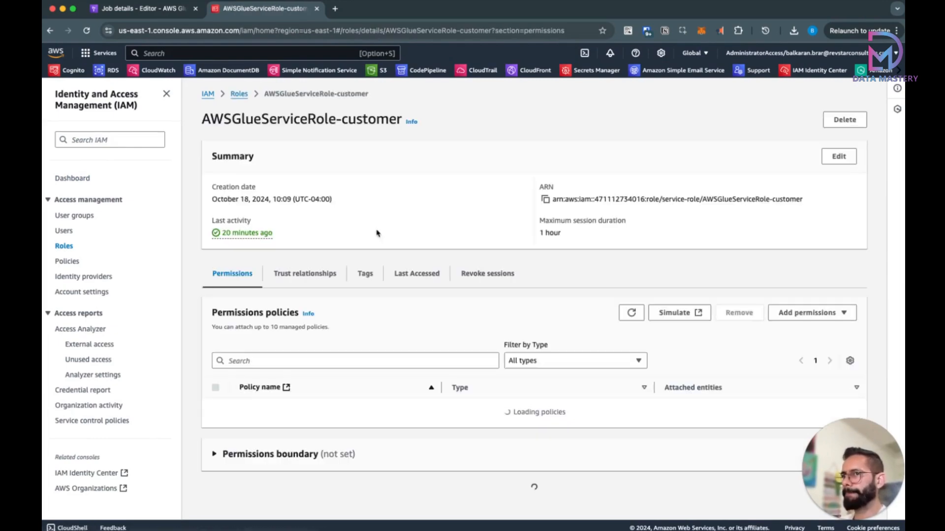
{"action": "scroll", "coordinate": [404, 281], "scroll_direction": "down", "scroll_amount": 2}
{"action": "scroll", "coordinate": [405, 282], "scroll_direction": "up", "scroll_amount": 2}
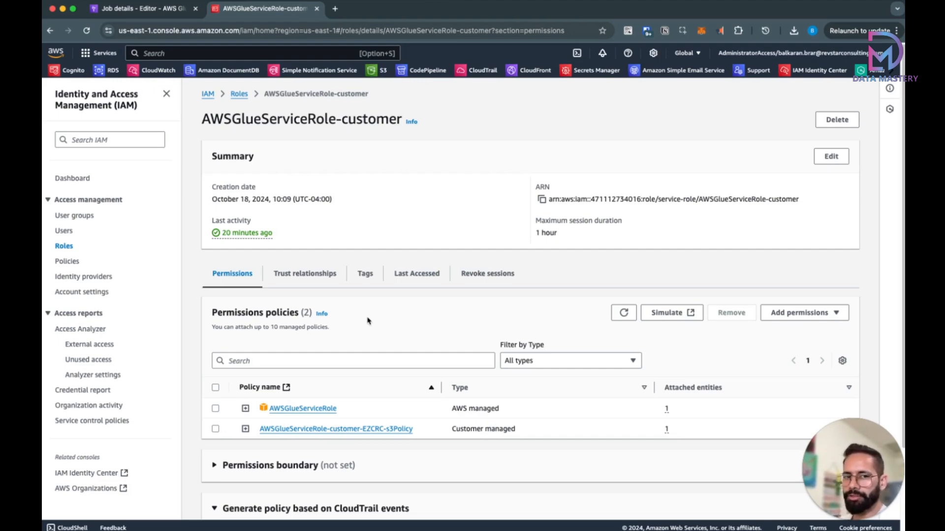
{"action": "scroll", "coordinate": [369, 319], "scroll_direction": "down", "scroll_amount": 3}
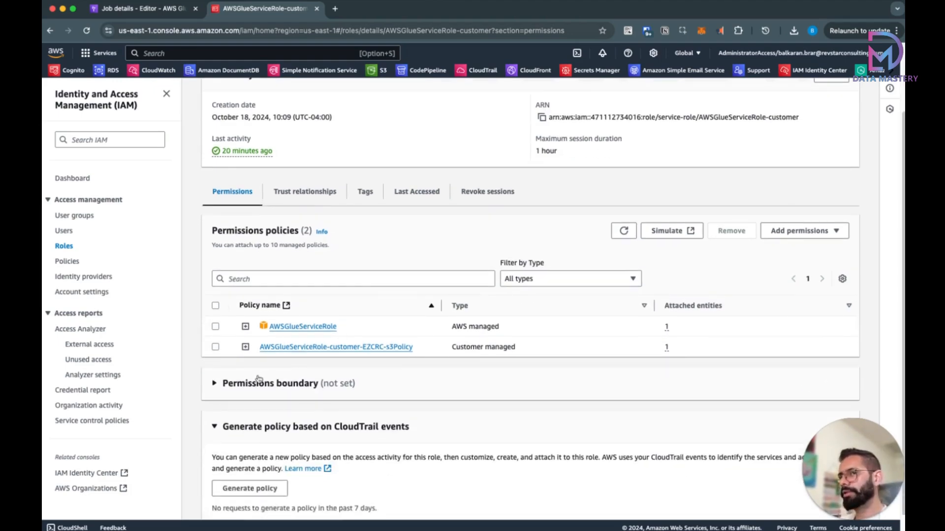
Step: Expand the role's customer-managed S3 policy and start editing it
{"action": "left_click", "coordinate": [246, 349]}
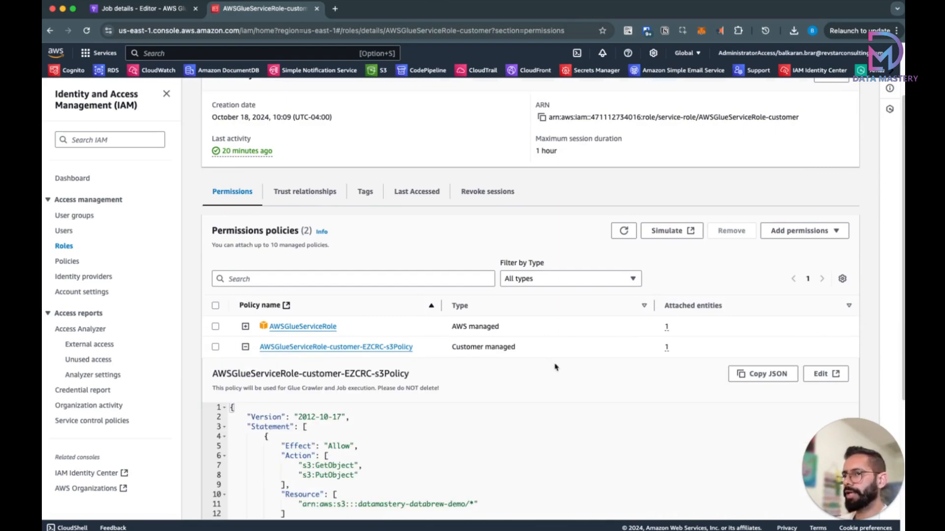
{"action": "scroll", "coordinate": [622, 382], "scroll_direction": "down", "scroll_amount": 1}
{"action": "left_click", "coordinate": [821, 337]}
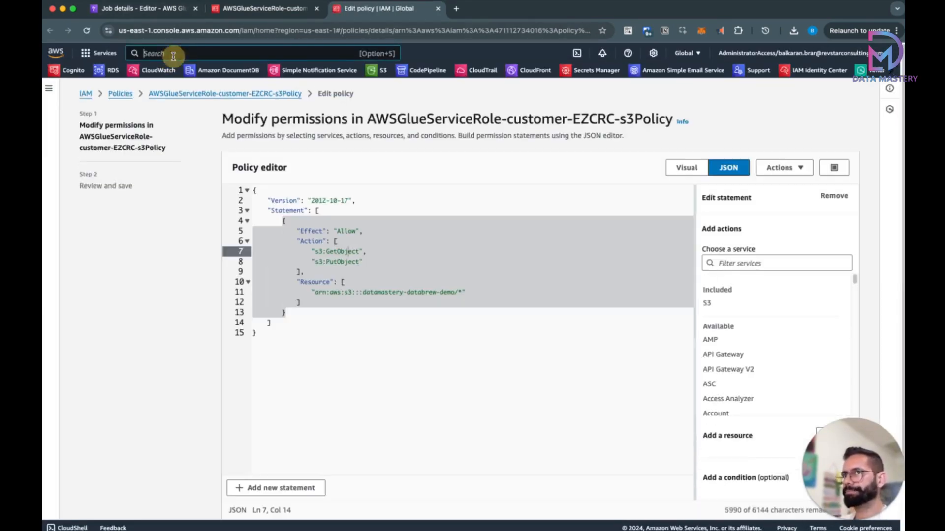
Step: Copy the datamastery-workflow-orchestration bucket name from S3 opened in a new tab
{"action": "left_click", "coordinate": [167, 53]}
{"action": "type", "text": "s3"}
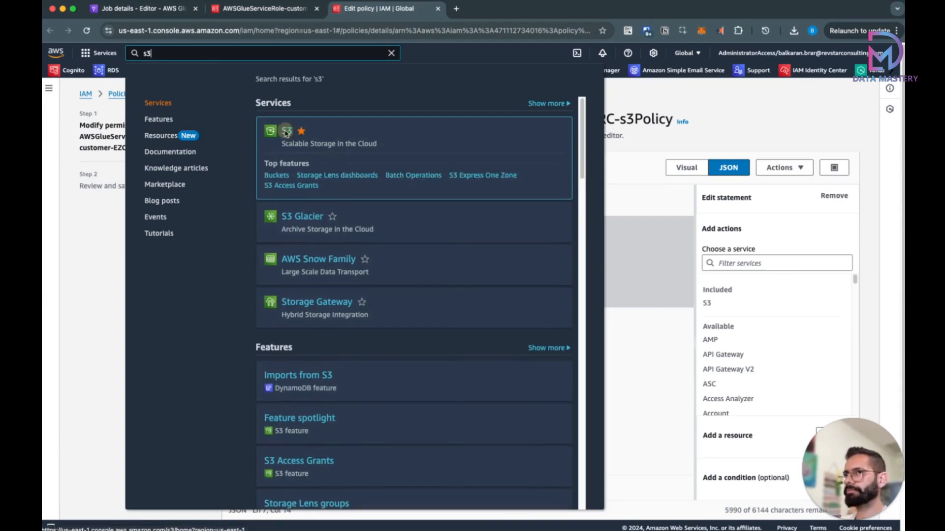
{"action": "right_click", "coordinate": [283, 129]}
{"action": "left_click", "coordinate": [320, 135]}
{"action": "left_click", "coordinate": [104, 285]}
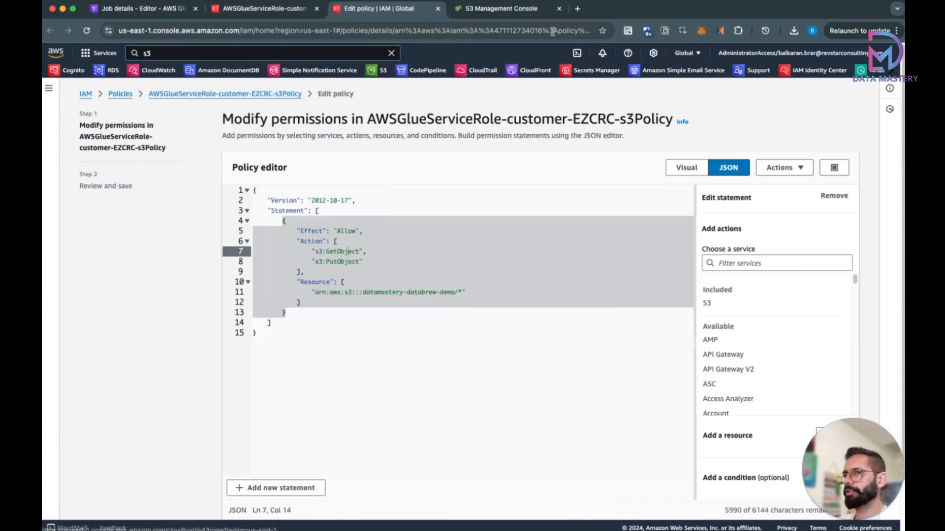
{"action": "left_click", "coordinate": [533, 11]}
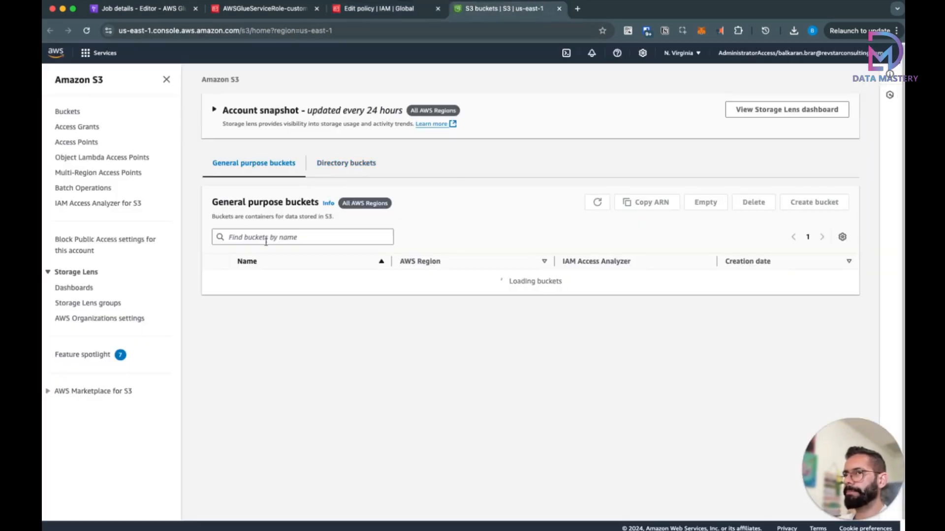
{"action": "left_click_drag", "start_coordinate": [359, 325], "coordinate": [238, 326]}
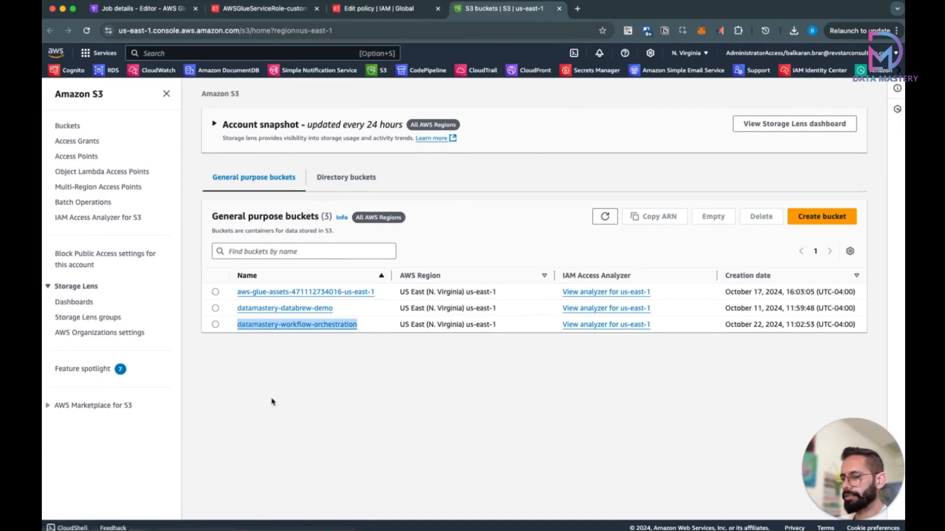
{"action": "key", "text": "super+c"}
Step: Replace datamastery-databrew-demo with datamastery-workflow-orchestration in the policy JSON
{"action": "left_click", "coordinate": [395, 11]}
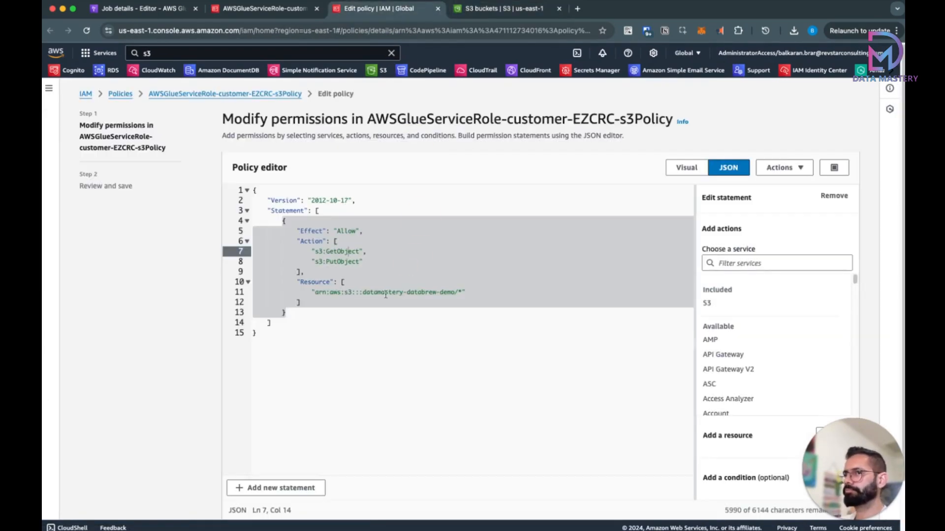
{"action": "left_click_drag", "start_coordinate": [363, 292], "coordinate": [455, 292]}
{"action": "key", "text": "super+v"}
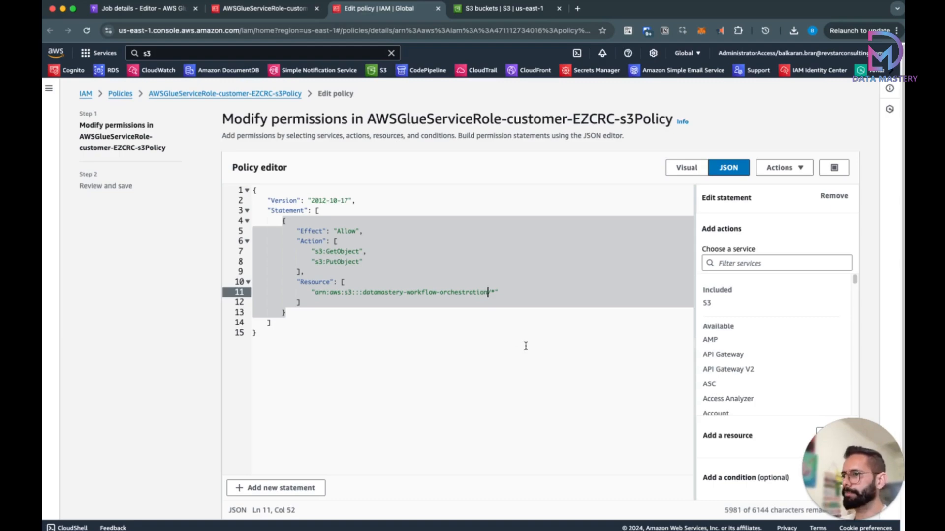
{"action": "scroll", "coordinate": [525, 343], "scroll_direction": "down", "scroll_amount": 2}
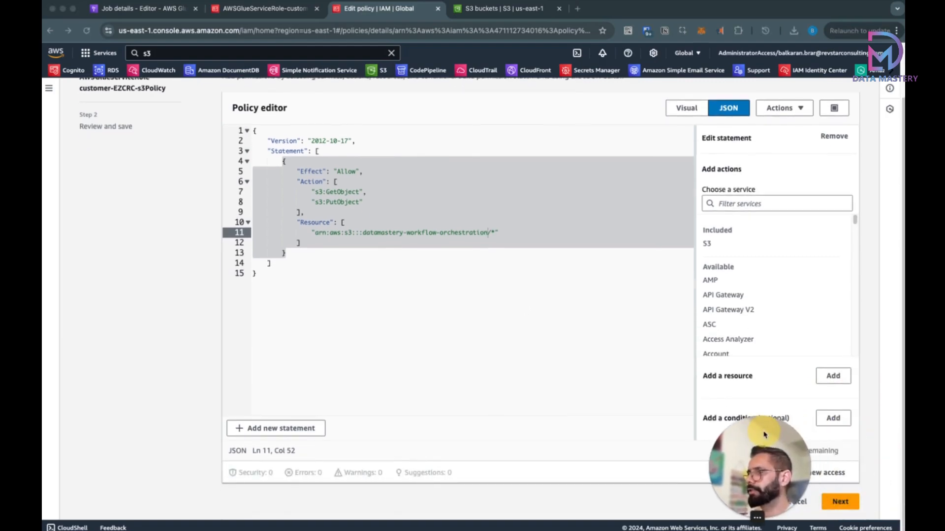
Step: Save the S3 policy changes and go to the Glue Crawlers page
{"action": "left_click", "coordinate": [843, 503]}
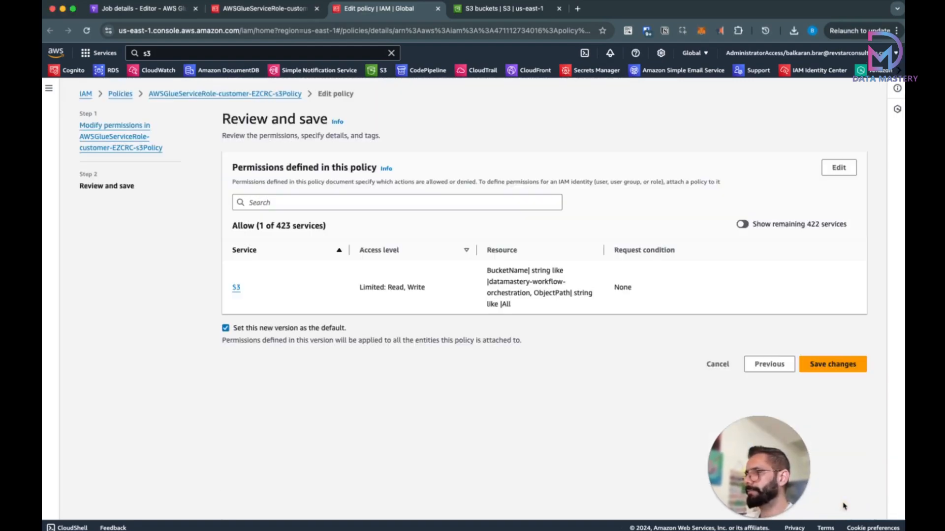
{"action": "left_click", "coordinate": [835, 364]}
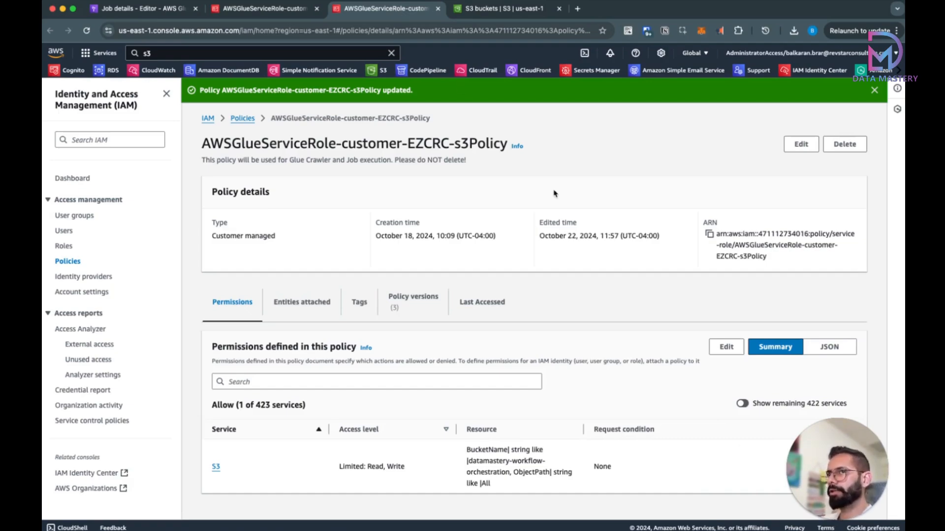
{"action": "left_click", "coordinate": [137, 9]}
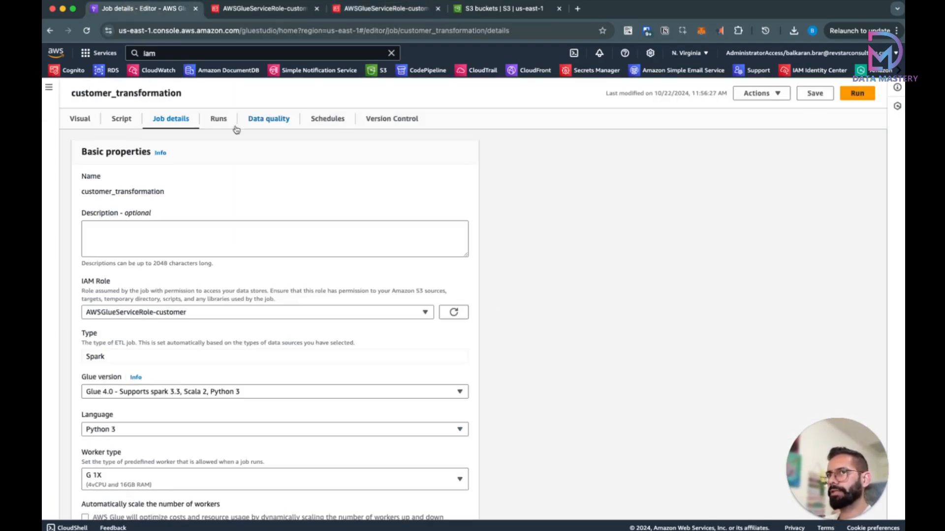
{"action": "left_click", "coordinate": [49, 87]}
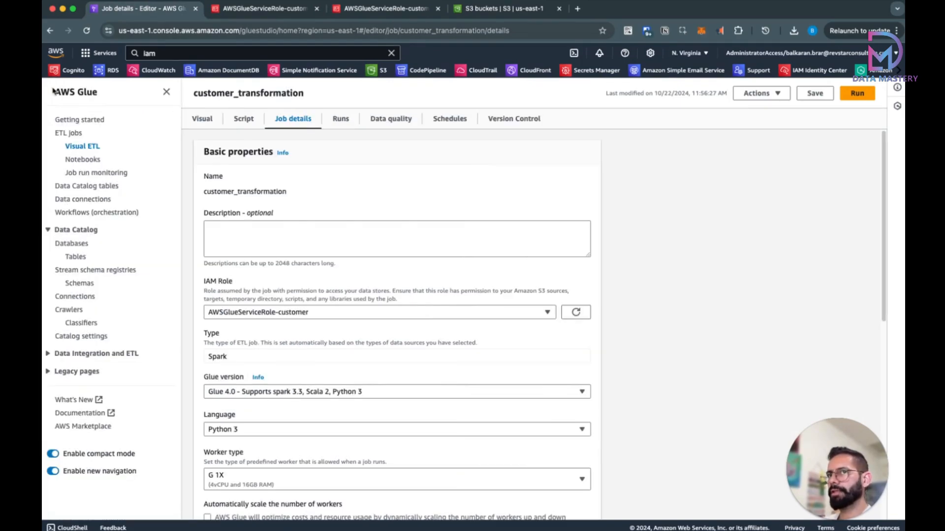
{"action": "left_click", "coordinate": [69, 310]}
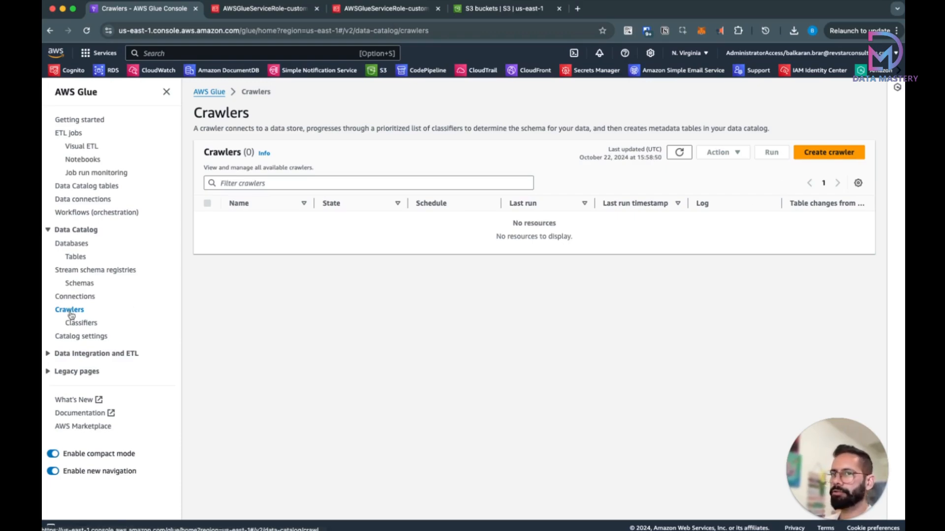
Step: Start a new crawler named customer_transformation
{"action": "left_click", "coordinate": [836, 155]}
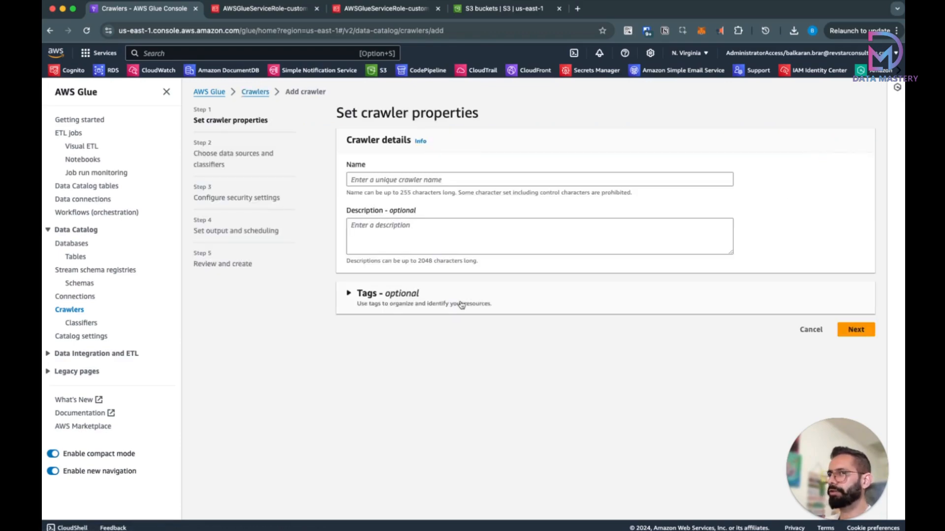
{"action": "left_click", "coordinate": [405, 181]}
{"action": "type", "text": "cu"}
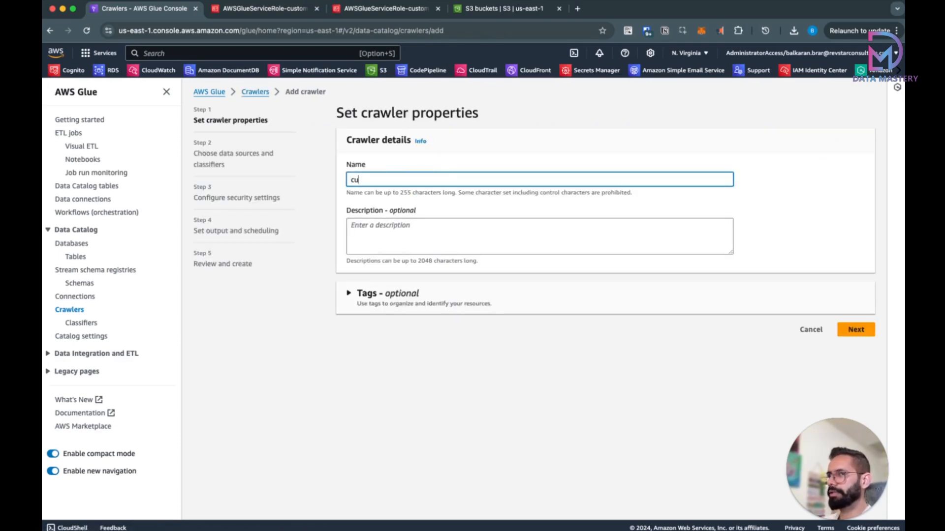
{"action": "type", "text": "stomer_transor"}
{"action": "type", "text": "form"}
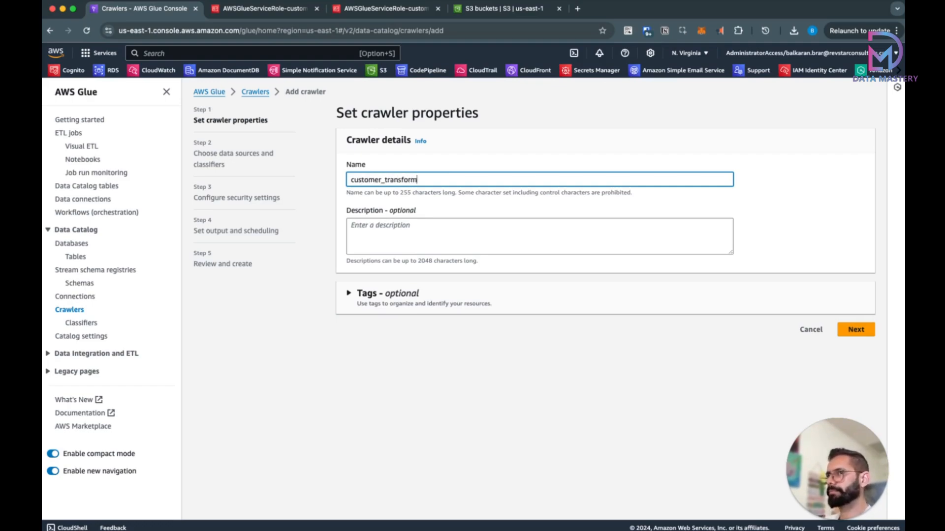
{"action": "type", "text": "qat"}
{"action": "key", "text": "BackSpace"}
{"action": "type", "text": "ation"}
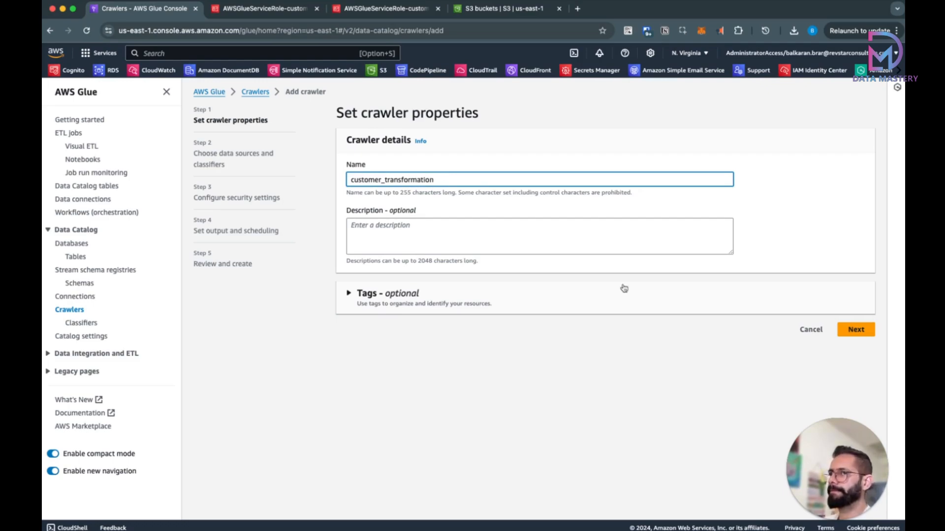
Step: Add the datamastery-workflow-orchestration bucket's raw/ folder as the crawler's S3 data source
{"action": "left_click", "coordinate": [856, 330]}
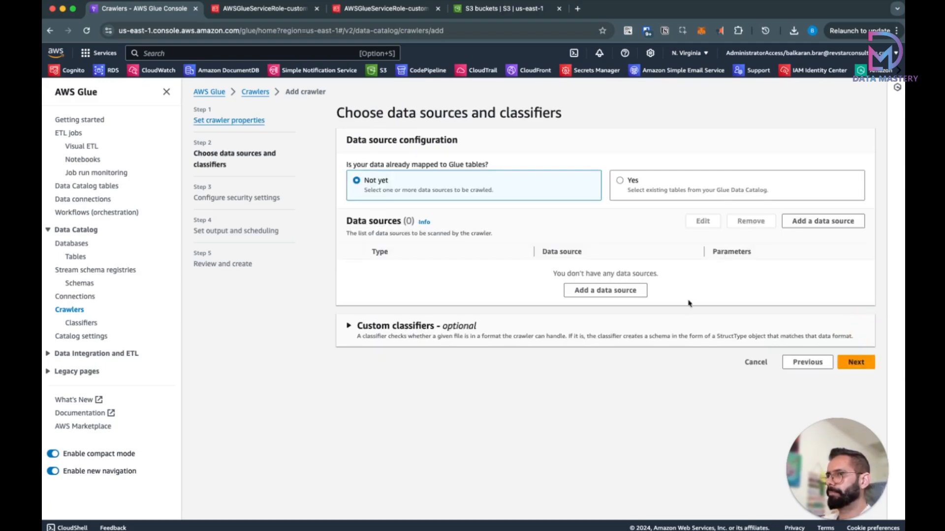
{"action": "left_click", "coordinate": [608, 291]}
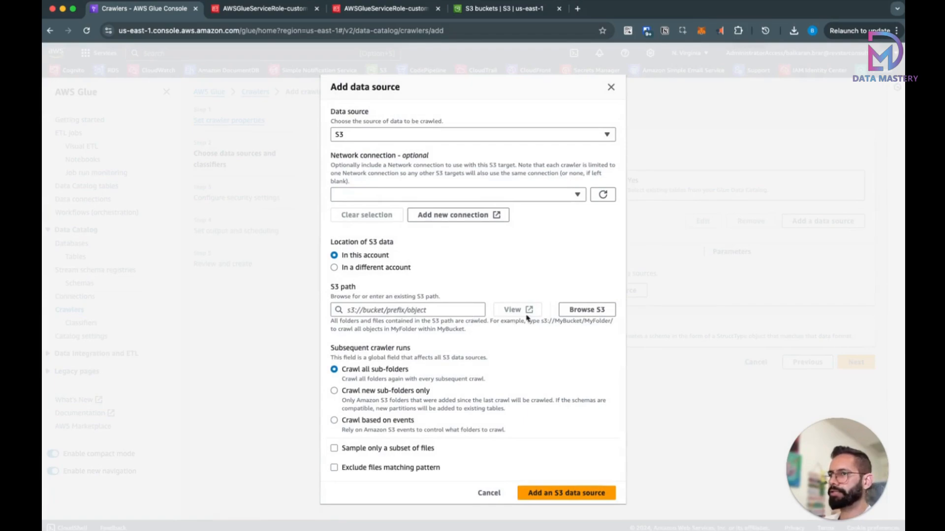
{"action": "left_click", "coordinate": [586, 309]}
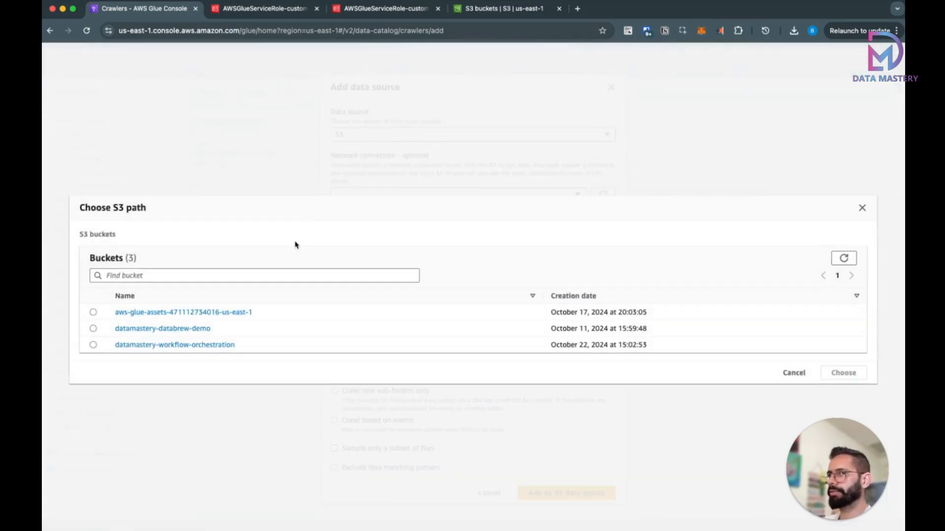
{"action": "left_click", "coordinate": [175, 345]}
{"action": "left_click", "coordinate": [93, 337]}
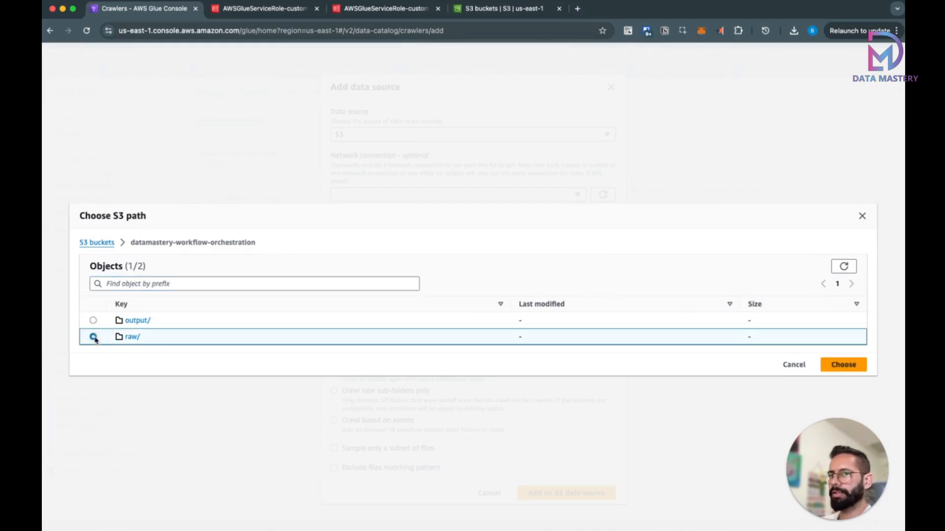
{"action": "left_click", "coordinate": [842, 365]}
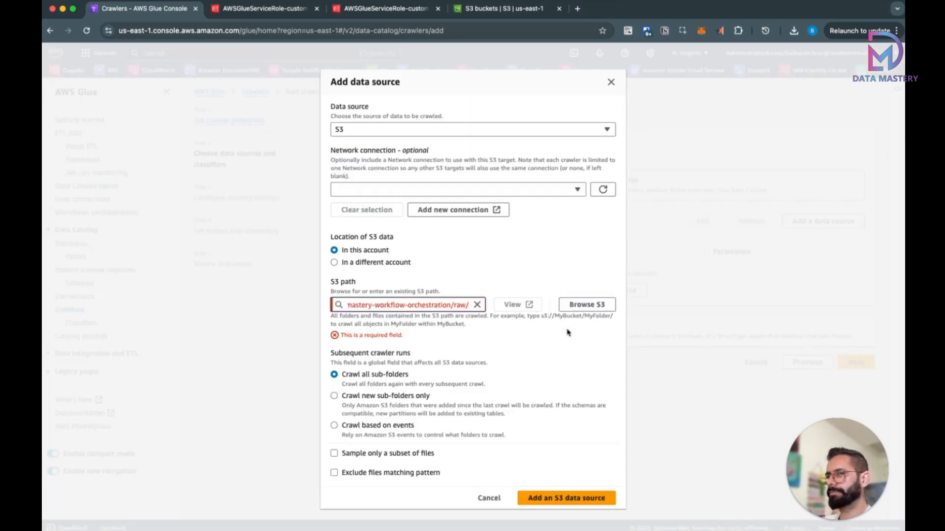
{"action": "left_click", "coordinate": [559, 494]}
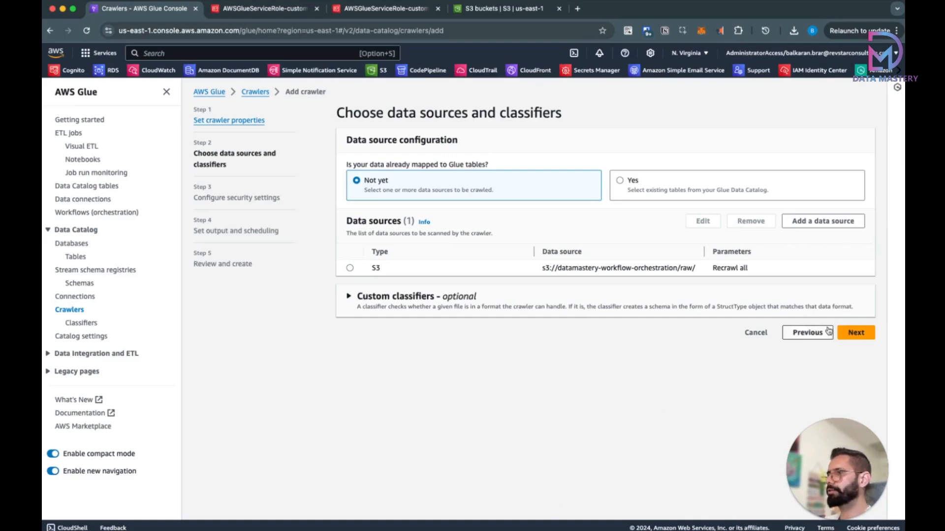
Step: Assign the AWSGlueServiceRole-customer IAM role to the crawler
{"action": "left_click", "coordinate": [856, 333]}
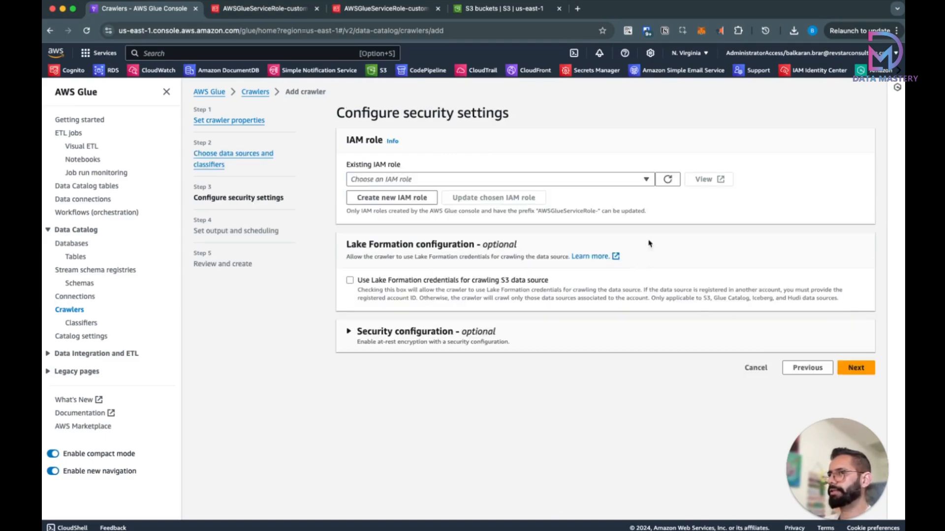
{"action": "left_click", "coordinate": [640, 182]}
{"action": "left_click", "coordinate": [523, 211]}
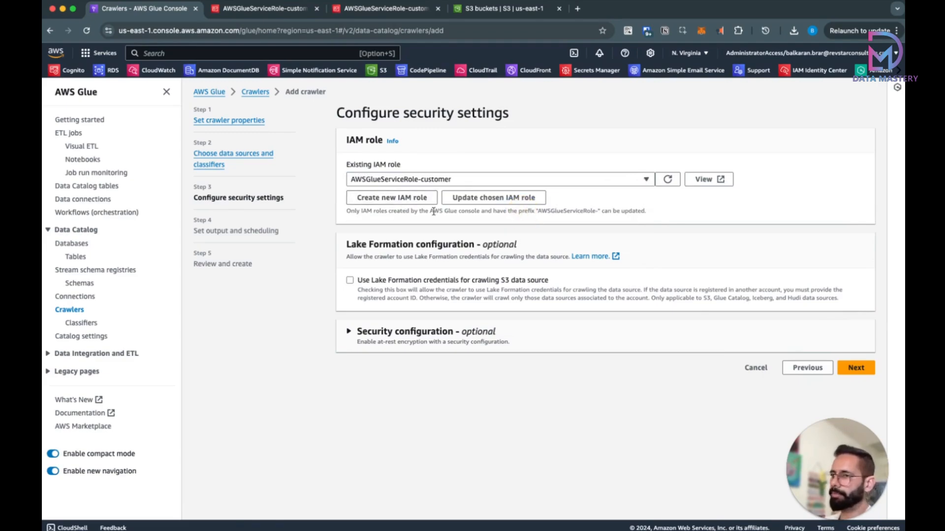
{"action": "left_click", "coordinate": [861, 369]}
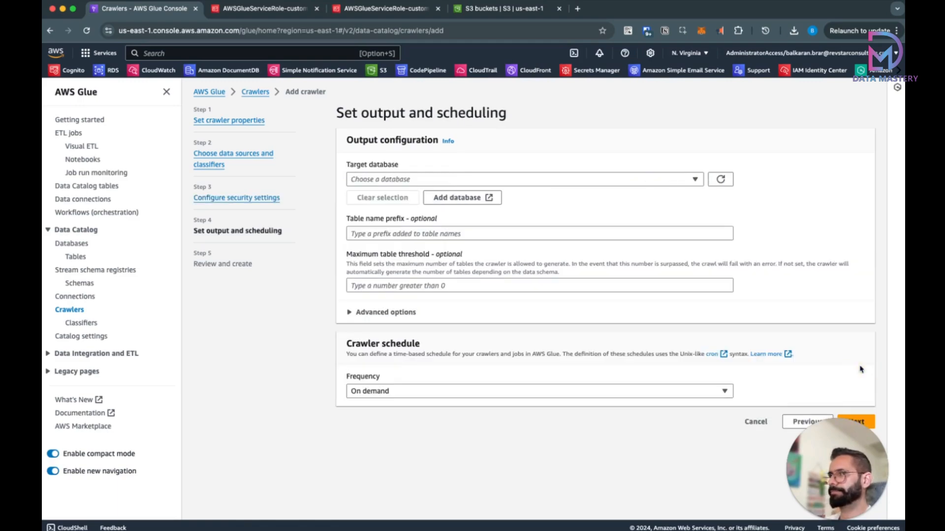
Step: Target the customers database with table prefix customer_raw and create the crawler
{"action": "left_click", "coordinate": [586, 185]}
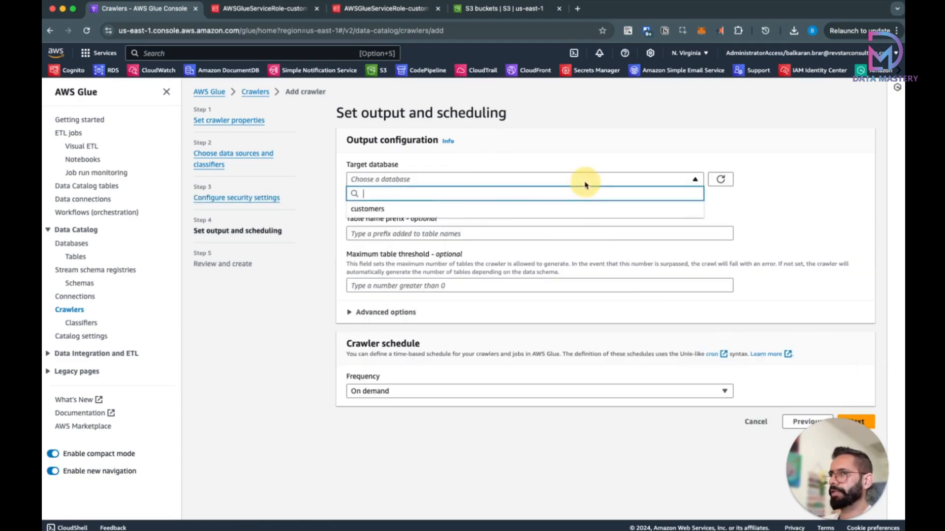
{"action": "left_click", "coordinate": [518, 210]}
{"action": "left_click", "coordinate": [491, 235]}
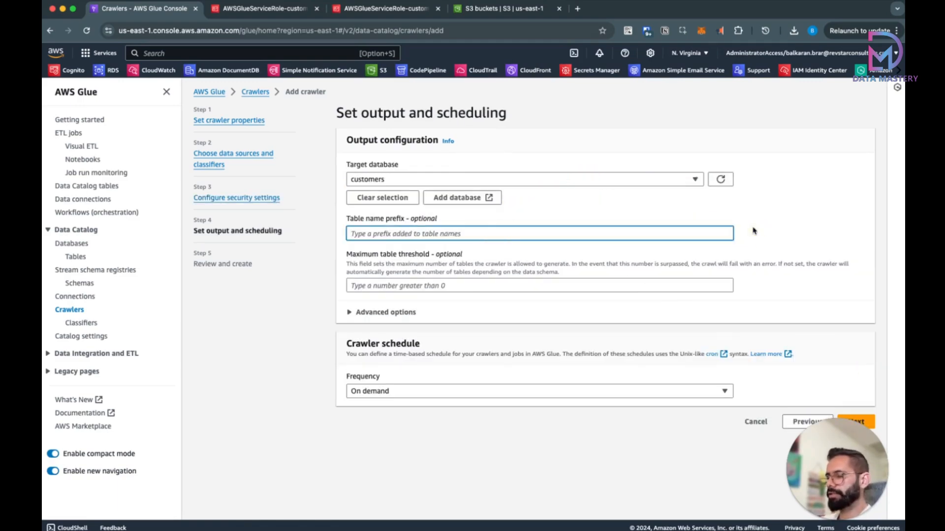
{"action": "type", "text": "customer_raw"}
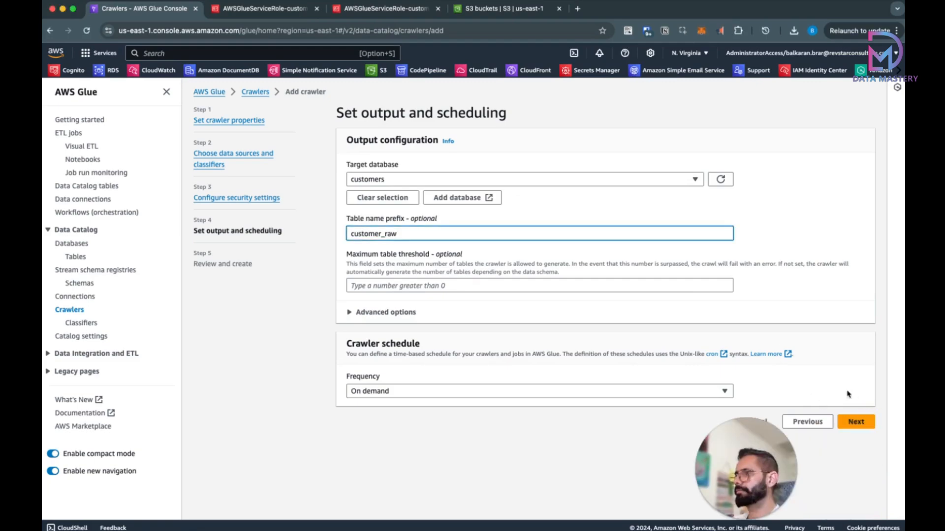
{"action": "left_click", "coordinate": [856, 424]}
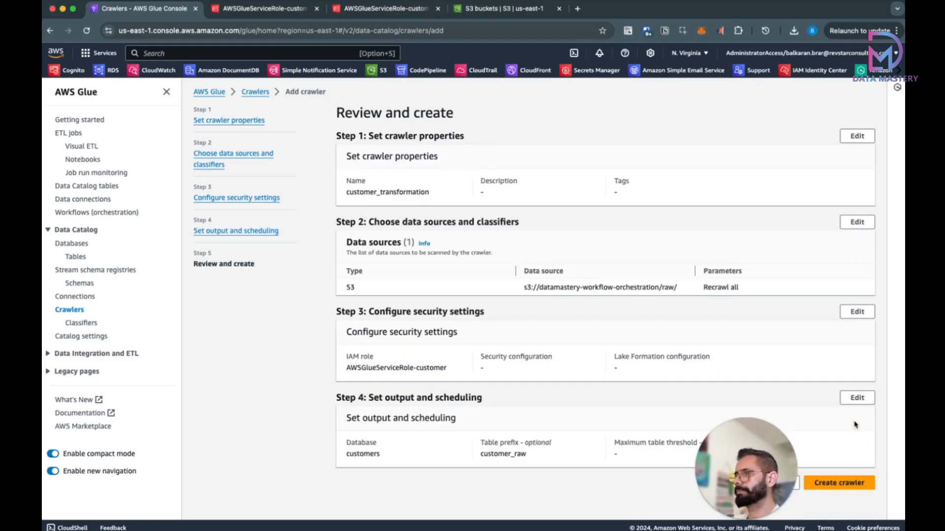
{"action": "left_click", "coordinate": [834, 485]}
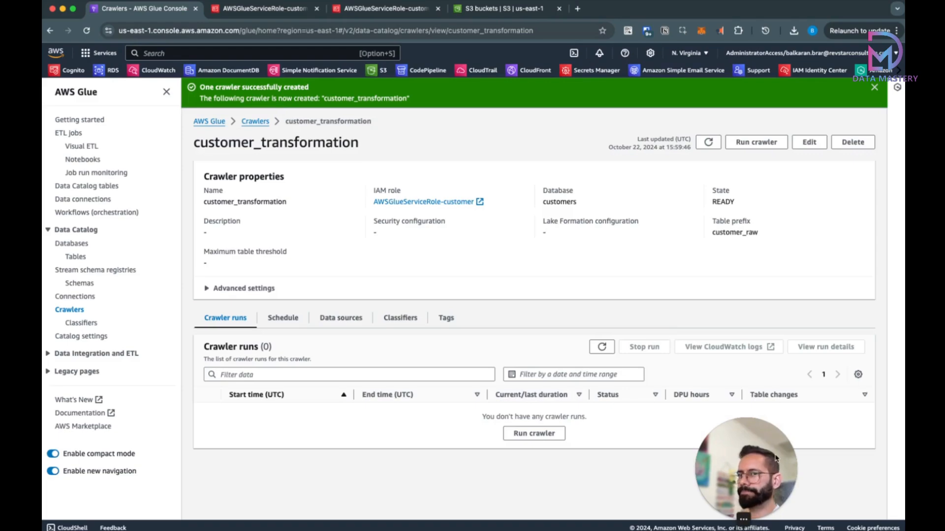
Step: Run the customer_transformation crawler and refresh until it finishes with 1 table created
{"action": "left_click_drag", "start_coordinate": [762, 445], "coordinate": [856, 448]}
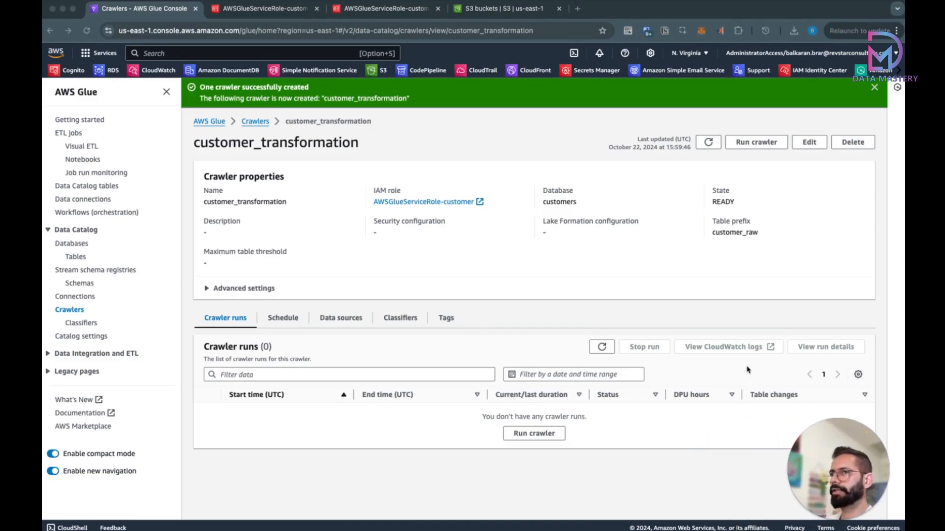
{"action": "left_click", "coordinate": [541, 437]}
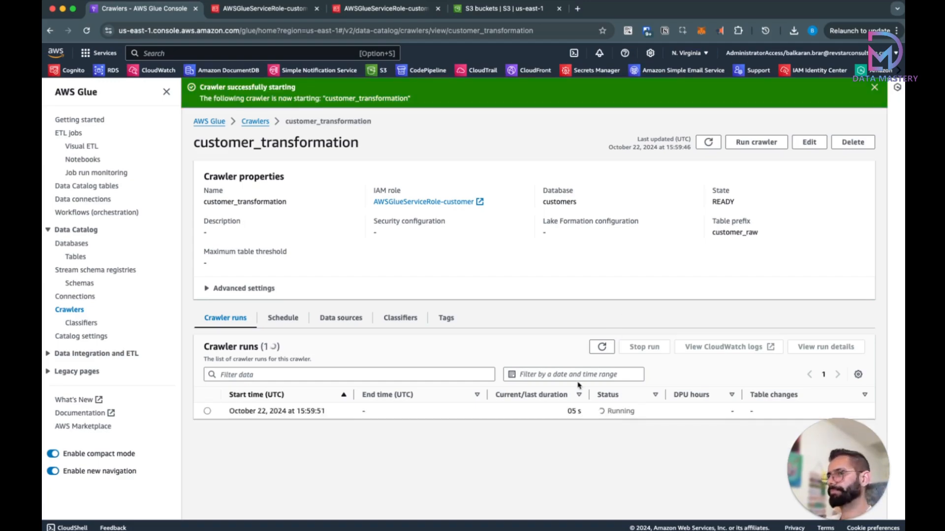
{"action": "left_click", "coordinate": [602, 347]}
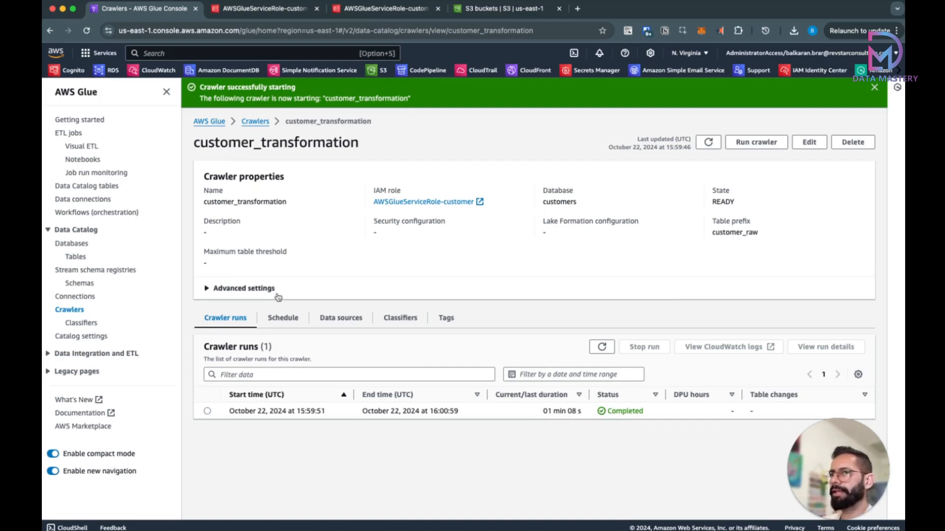
{"action": "left_click", "coordinate": [255, 123]}
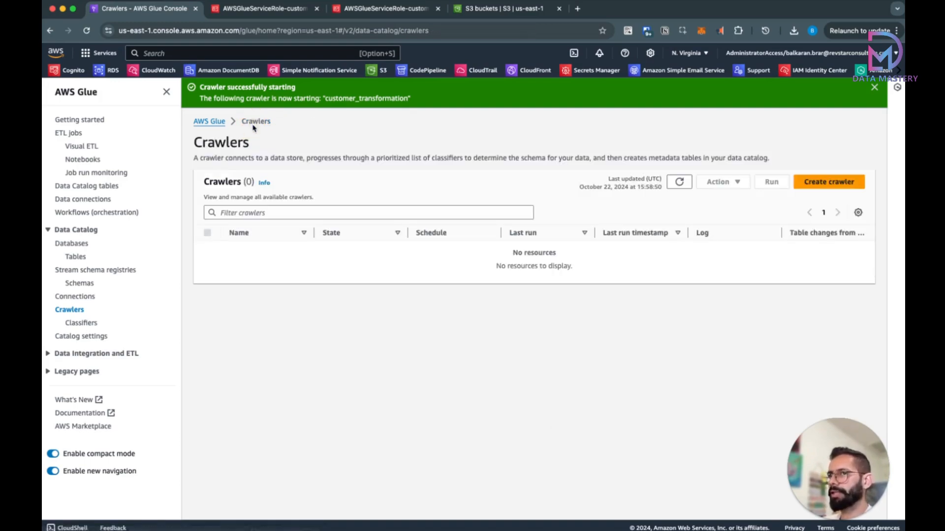
{"action": "left_click", "coordinate": [679, 185]}
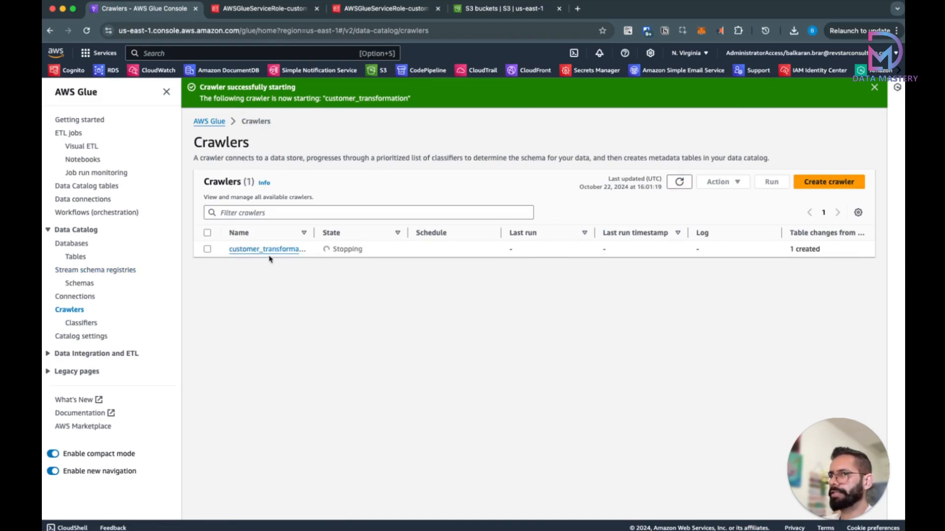
{"action": "left_click_drag", "start_coordinate": [314, 233], "coordinate": [350, 239]}
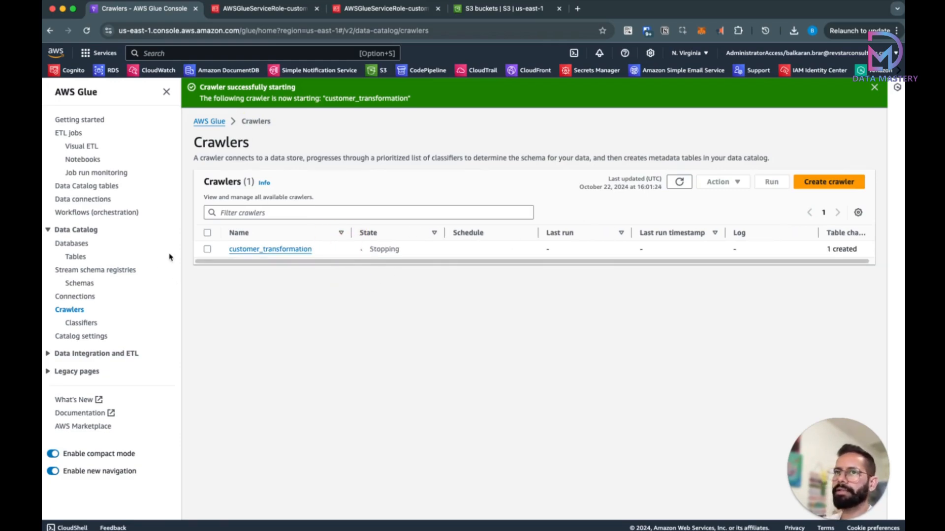
Step: Check the new customer_rawraw table's 8-column schema in the Data Catalog, then return to Glue Studio jobs
{"action": "left_click", "coordinate": [77, 257]}
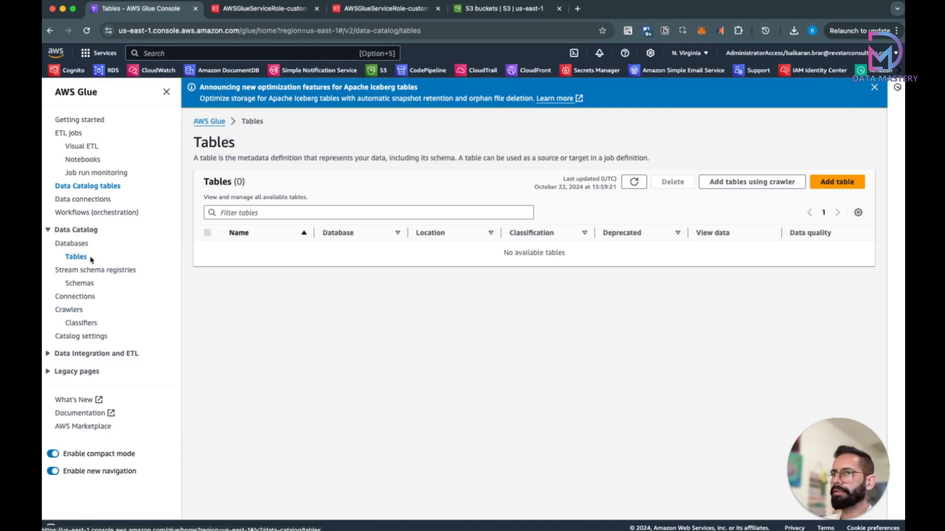
{"action": "left_click", "coordinate": [640, 186]}
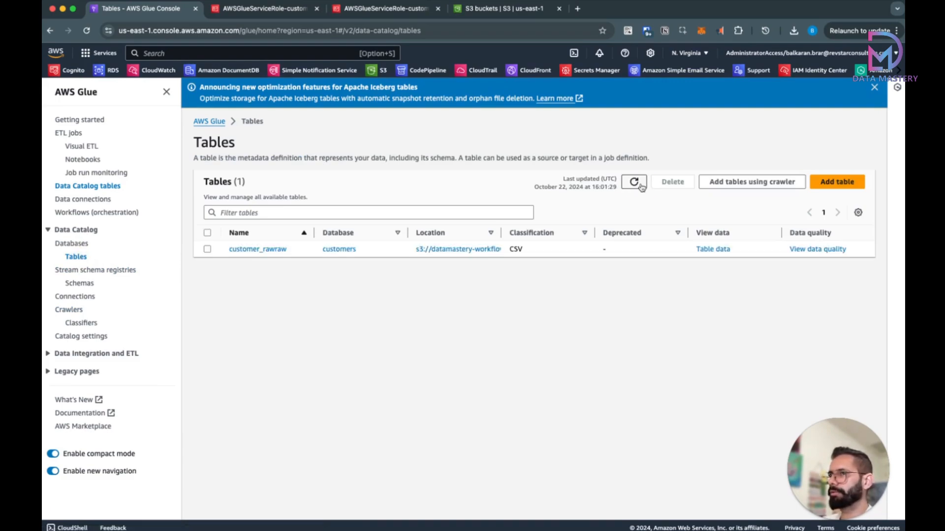
{"action": "left_click", "coordinate": [874, 87]}
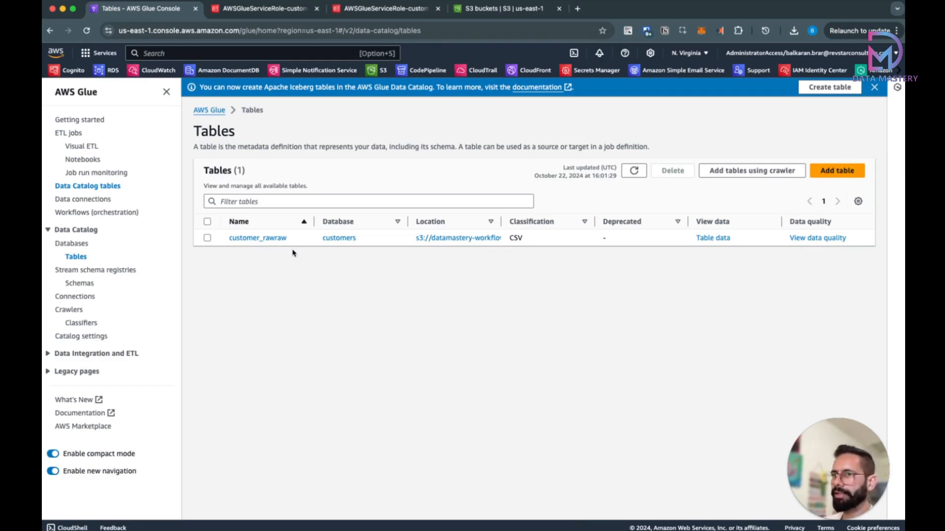
{"action": "left_click_drag", "start_coordinate": [291, 240], "coordinate": [275, 240]}
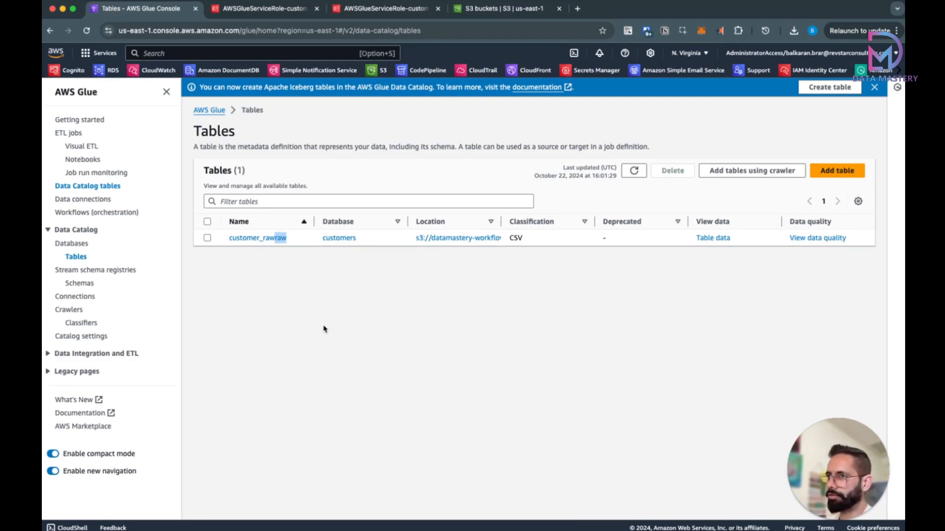
{"action": "left_click", "coordinate": [252, 239]}
{"action": "scroll", "coordinate": [390, 295], "scroll_direction": "down", "scroll_amount": 3}
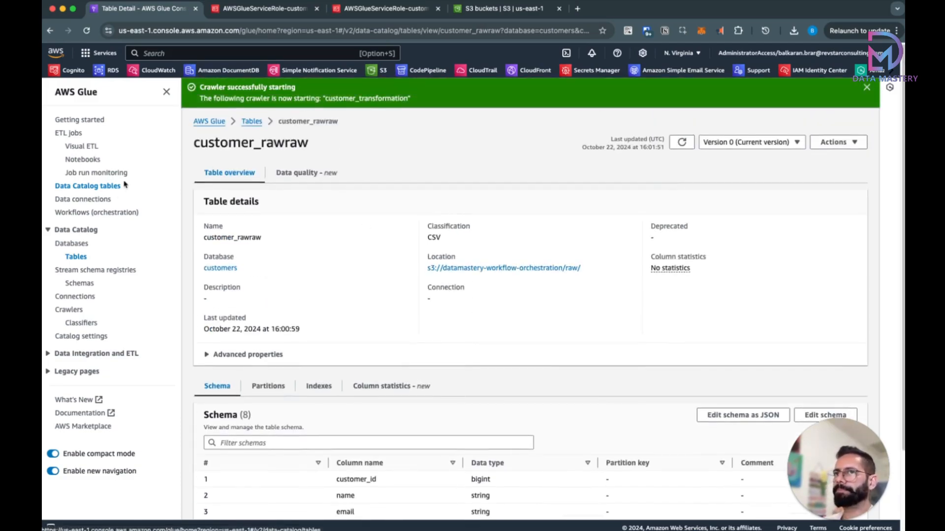
{"action": "left_click", "coordinate": [83, 147]}
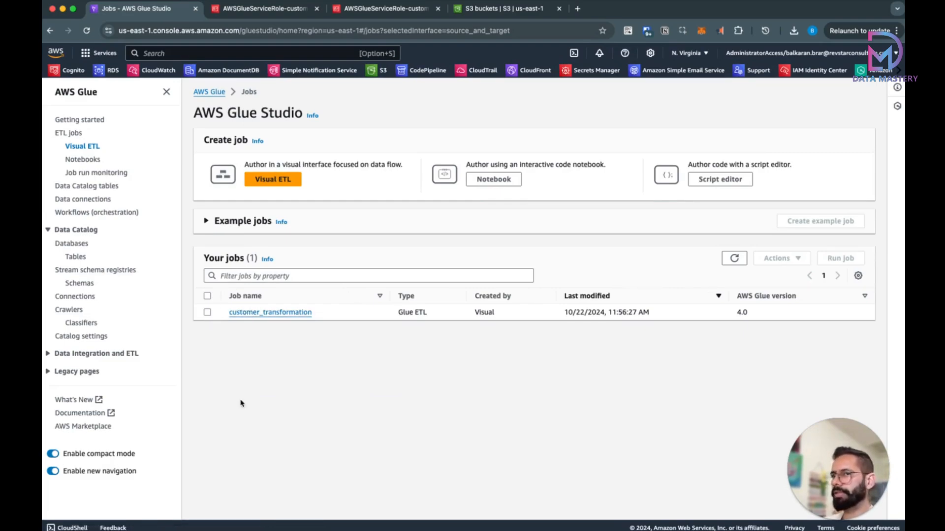
Step: Run the customer_transformation job and watch its first run succeed in 2 m 33 s on 2 DPUs
{"action": "left_click", "coordinate": [207, 312]}
{"action": "left_click", "coordinate": [840, 262]}
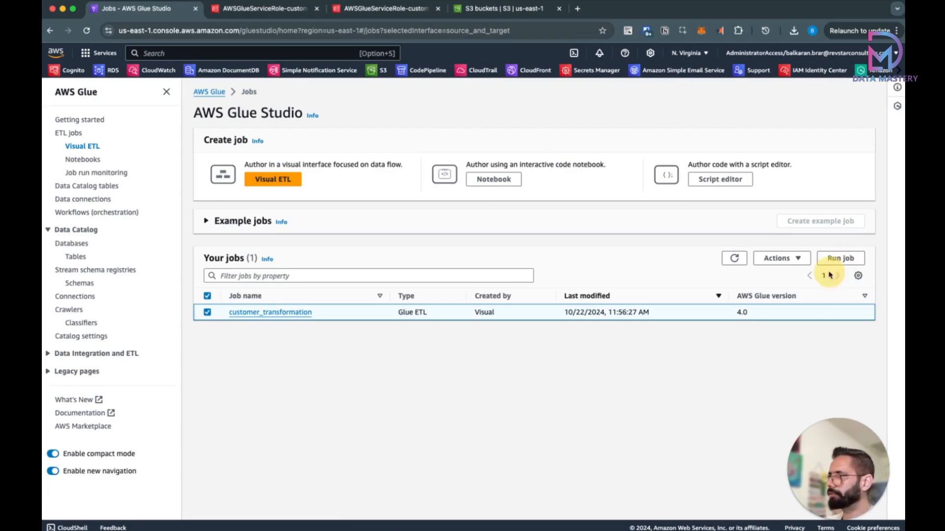
{"action": "left_click", "coordinate": [299, 342]}
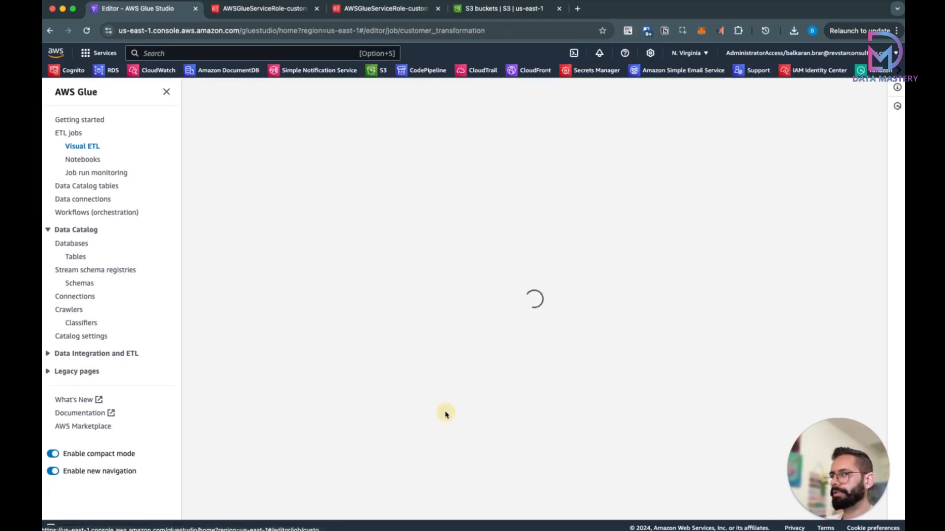
{"action": "left_click", "coordinate": [340, 119]}
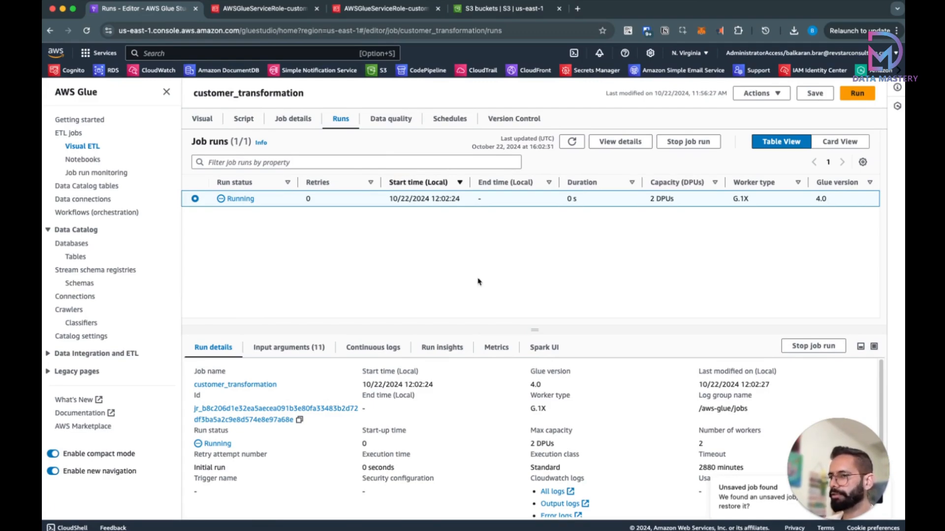
{"action": "left_click", "coordinate": [536, 383]}
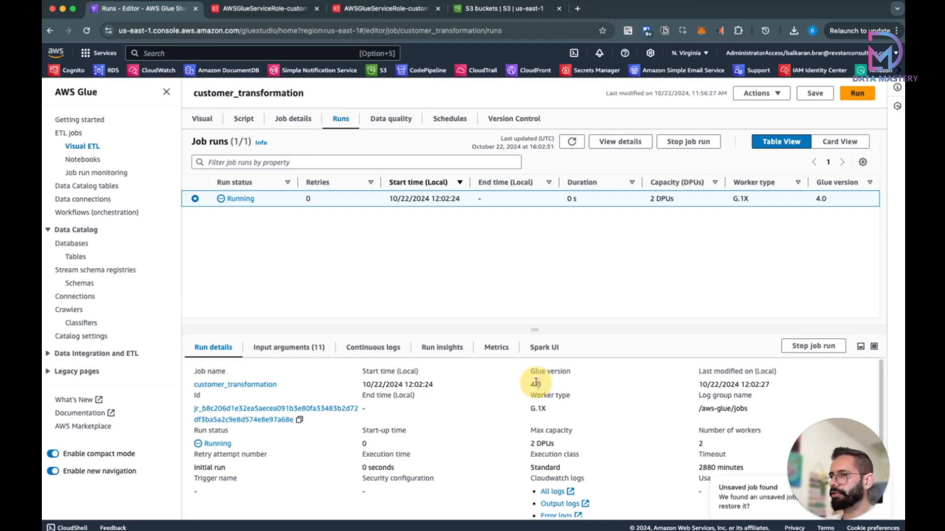
{"action": "triple_click", "coordinate": [536, 383]}
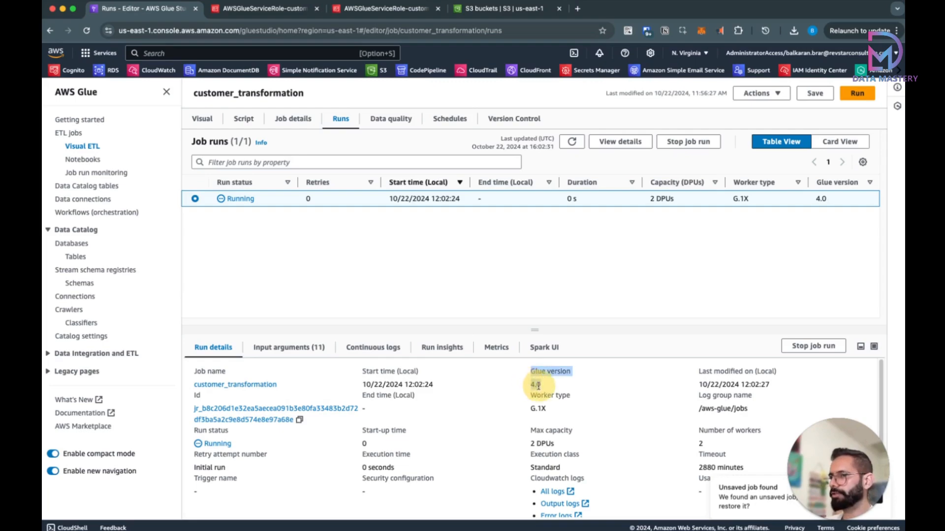
{"action": "triple_click", "coordinate": [706, 447]}
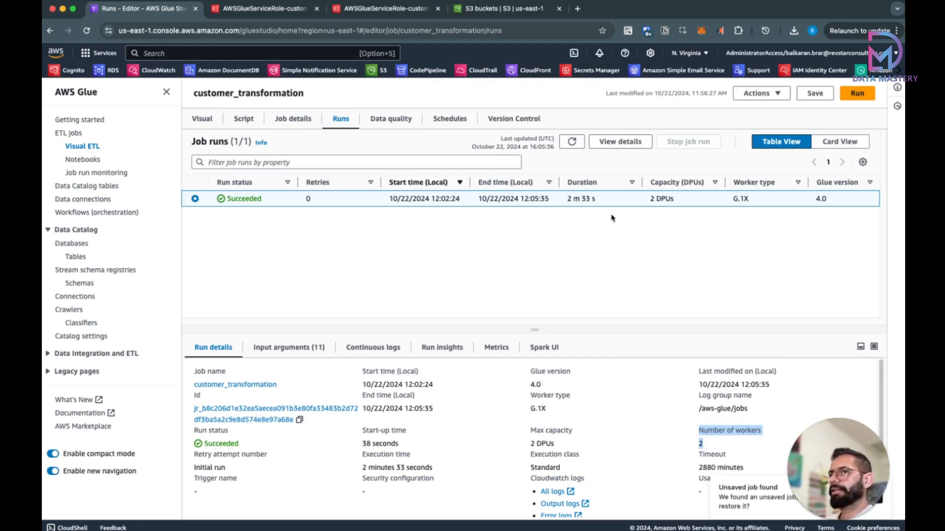
{"action": "left_click", "coordinate": [512, 11]}
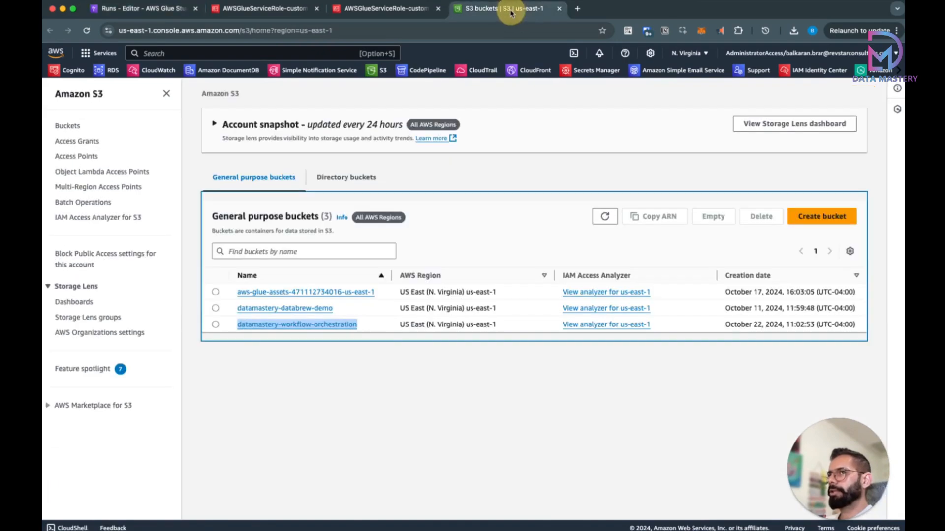
{"action": "left_click", "coordinate": [605, 217]}
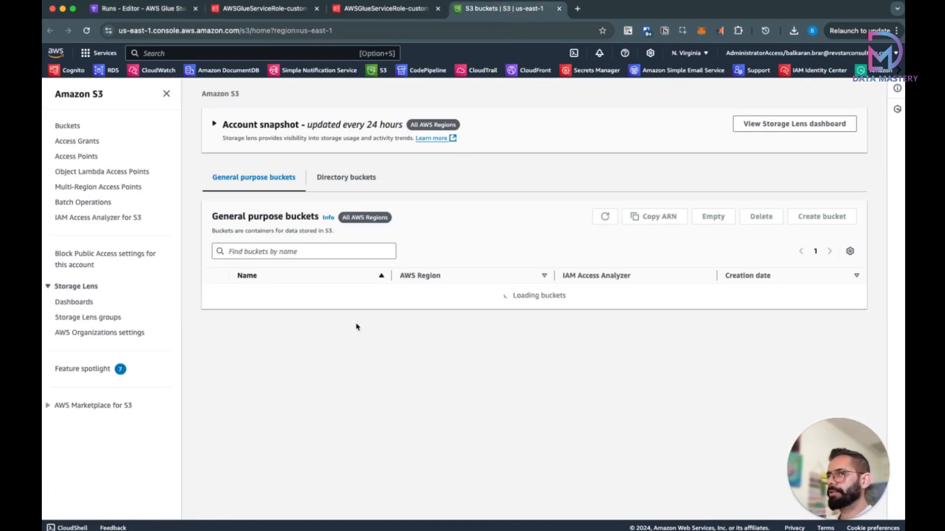
{"action": "left_click", "coordinate": [307, 325]}
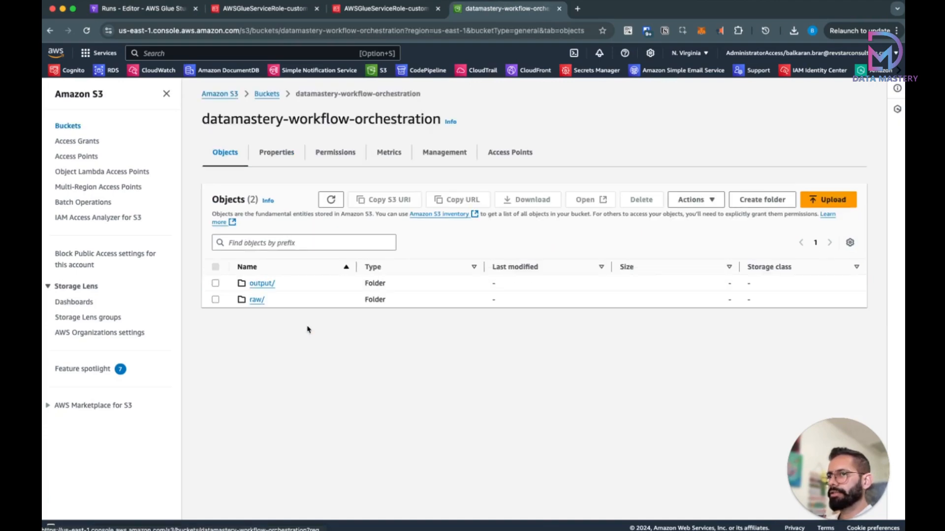
{"action": "left_click", "coordinate": [260, 290]}
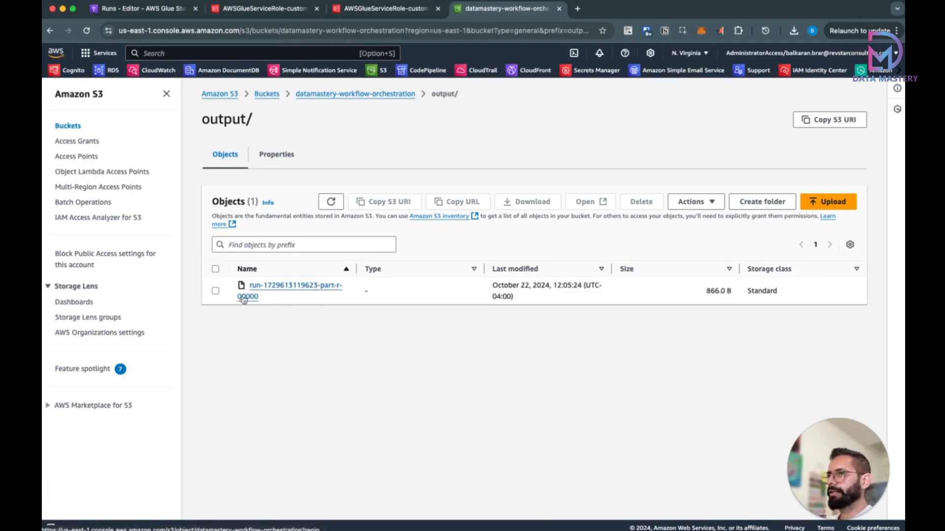
{"action": "left_click", "coordinate": [215, 292]}
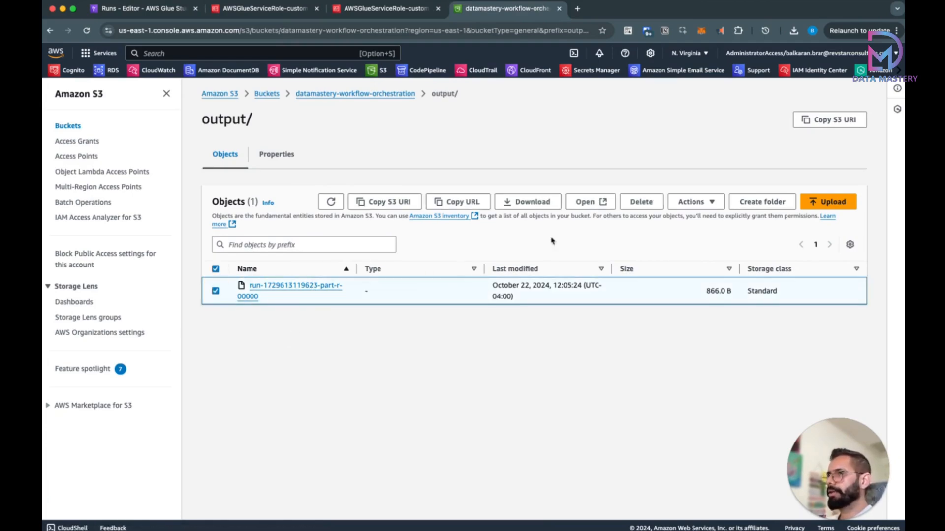
{"action": "left_click", "coordinate": [534, 205]}
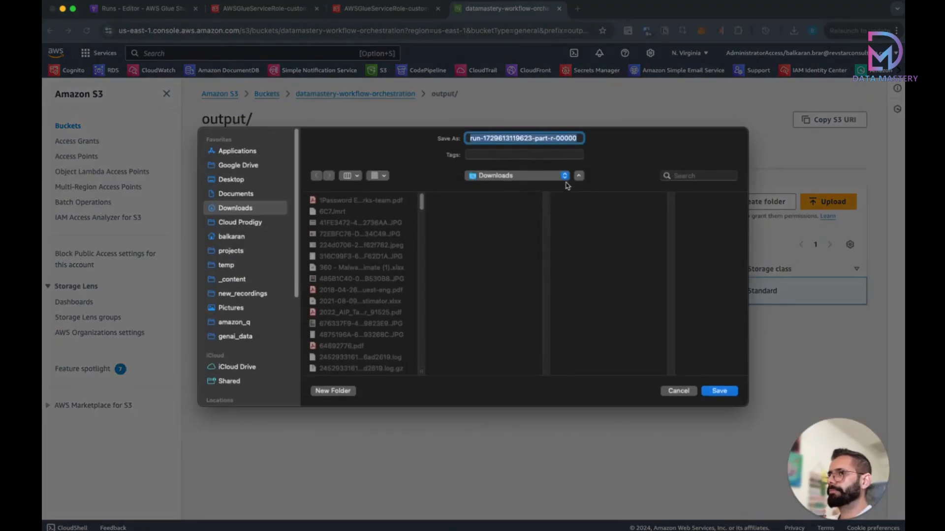
{"action": "left_click", "coordinate": [717, 391]}
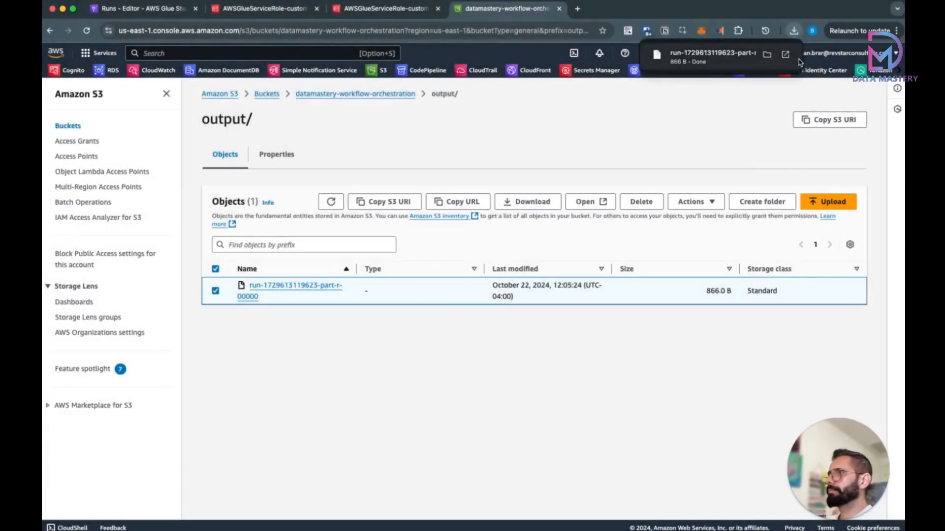
{"action": "left_click", "coordinate": [786, 55]}
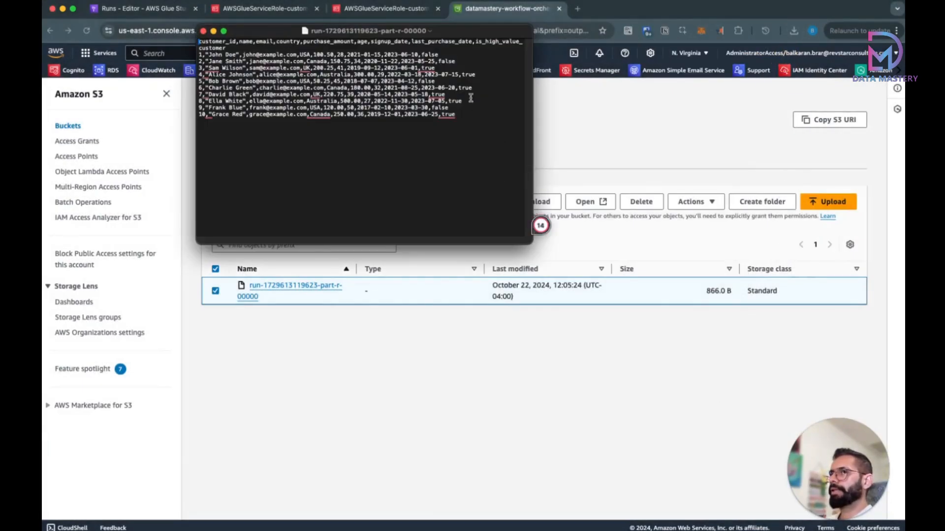
Step: Widen the TextEdit window and highlight the is_high_value_customer header to check its true/false values
{"action": "left_click_drag", "start_coordinate": [531, 243], "coordinate": [659, 342]}
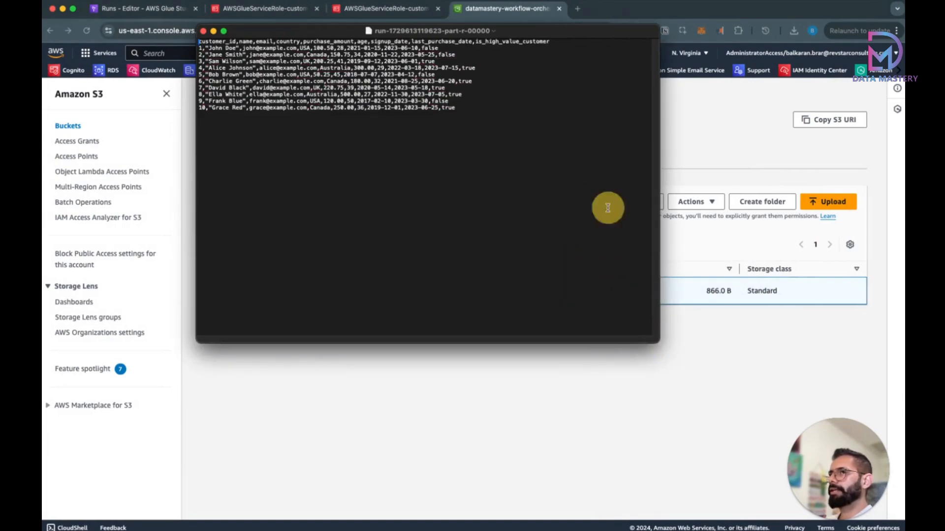
{"action": "left_click_drag", "start_coordinate": [476, 42], "coordinate": [546, 43]}
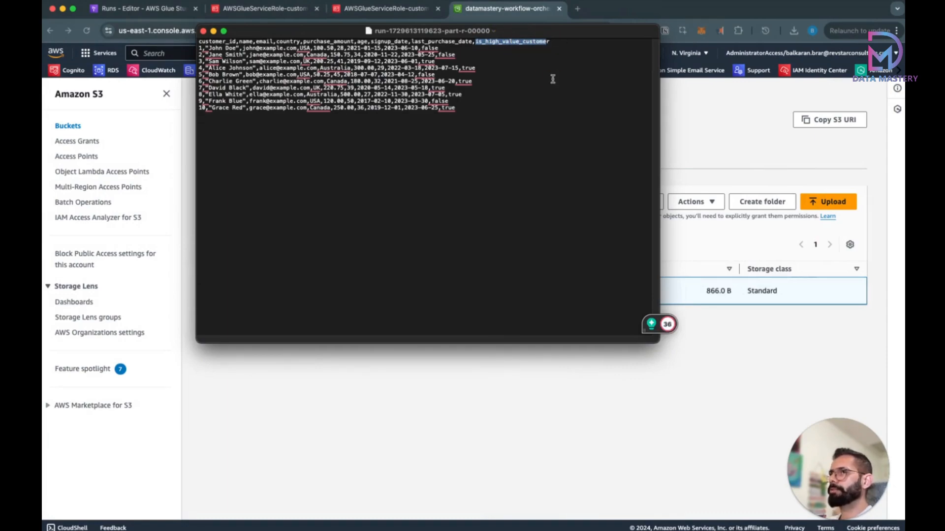
{"action": "mouse_move", "coordinate": [430, 48]}
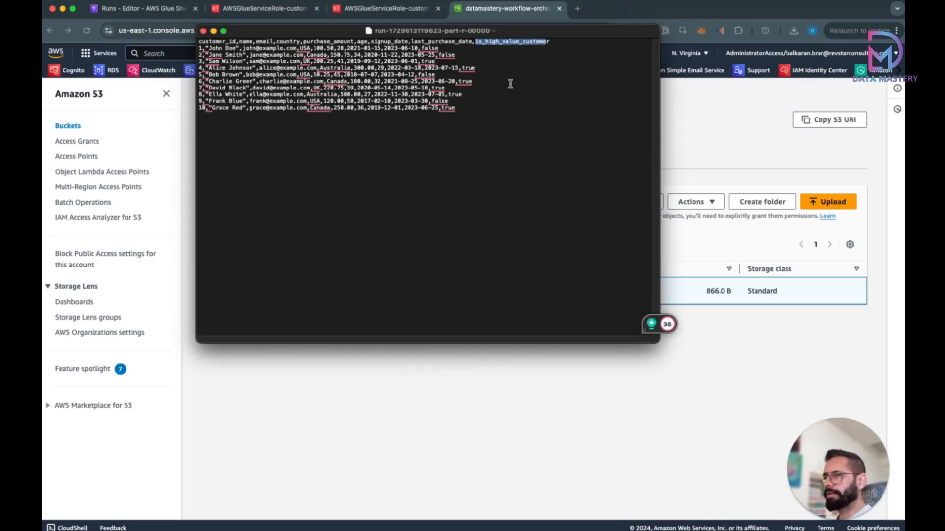
{"action": "left_click", "coordinate": [145, 128]}
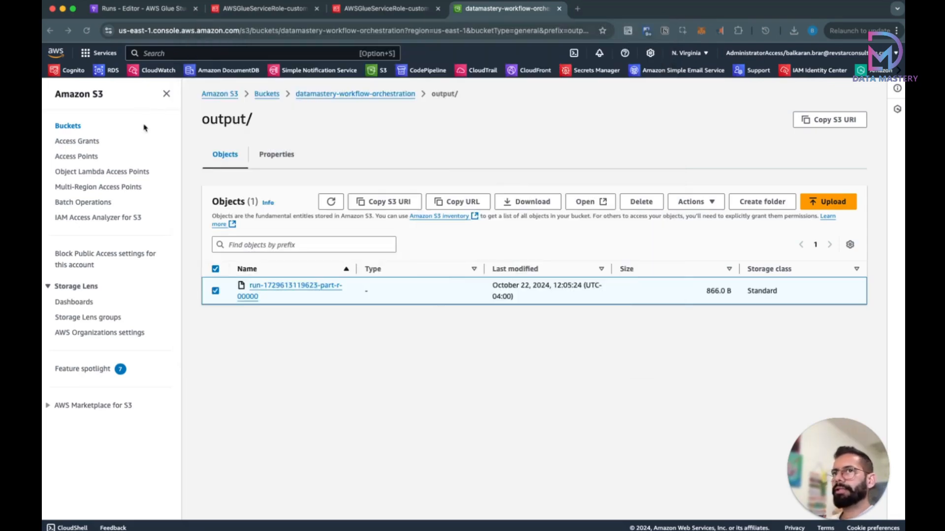
{"action": "left_click", "coordinate": [144, 13]}
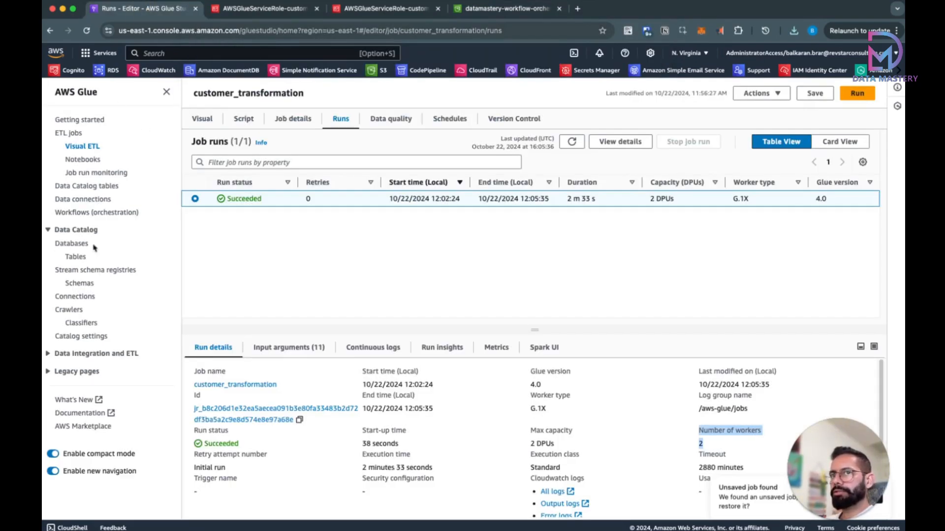
{"action": "left_click", "coordinate": [76, 257]}
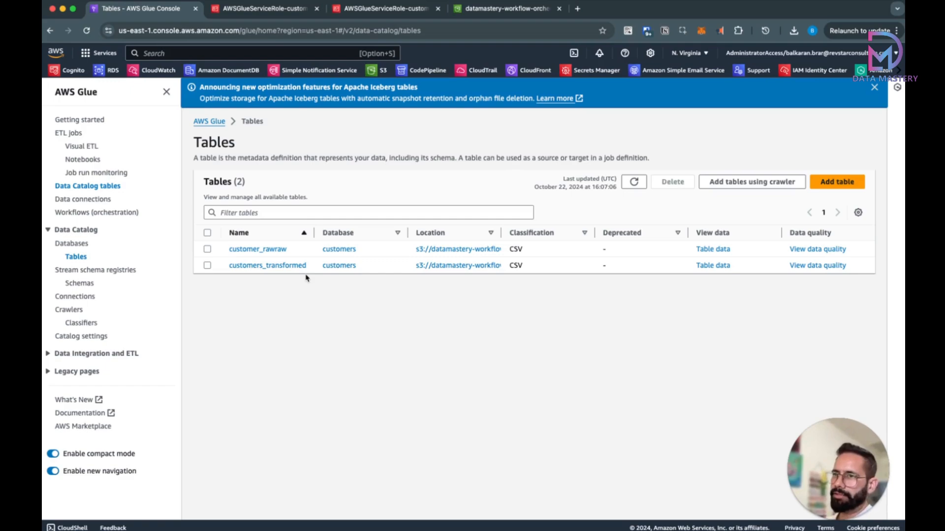
{"action": "left_click", "coordinate": [274, 266]}
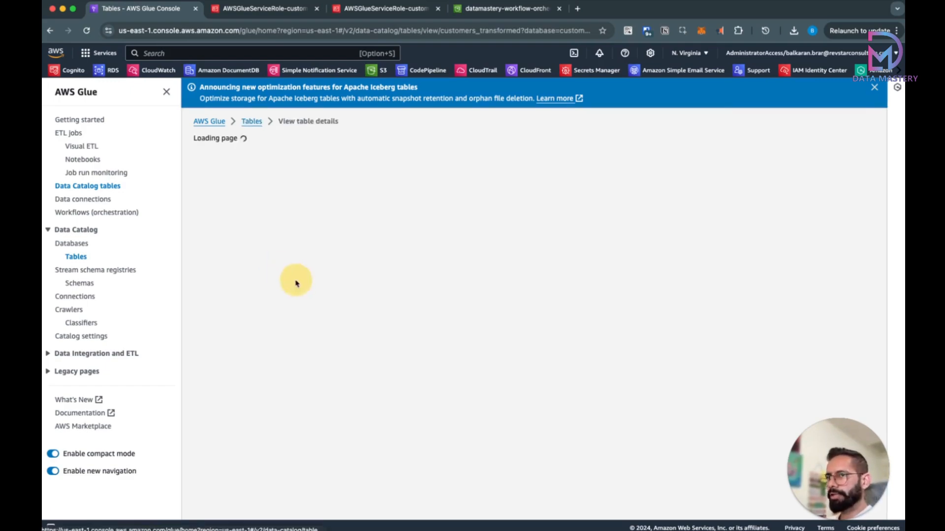
{"action": "scroll", "coordinate": [506, 310], "scroll_direction": "down", "scroll_amount": 3}
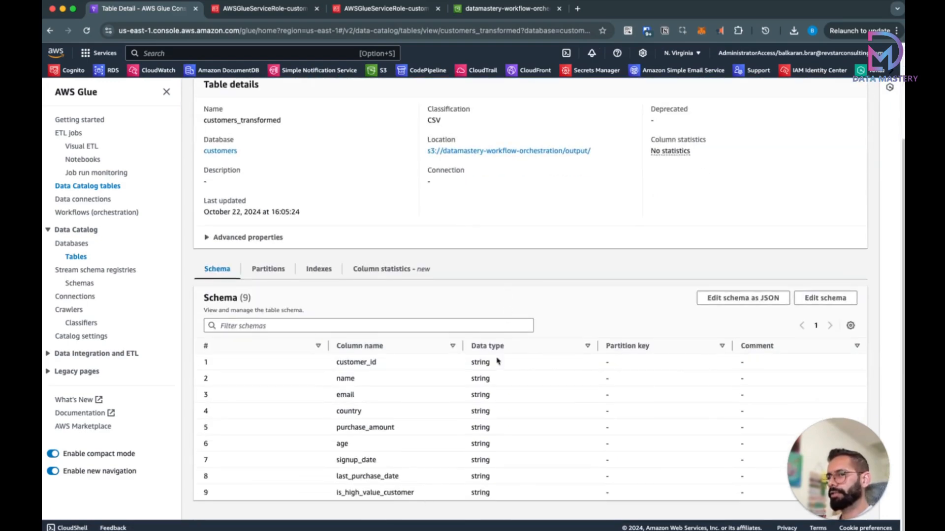
{"action": "left_click_drag", "start_coordinate": [334, 498], "coordinate": [414, 495]}
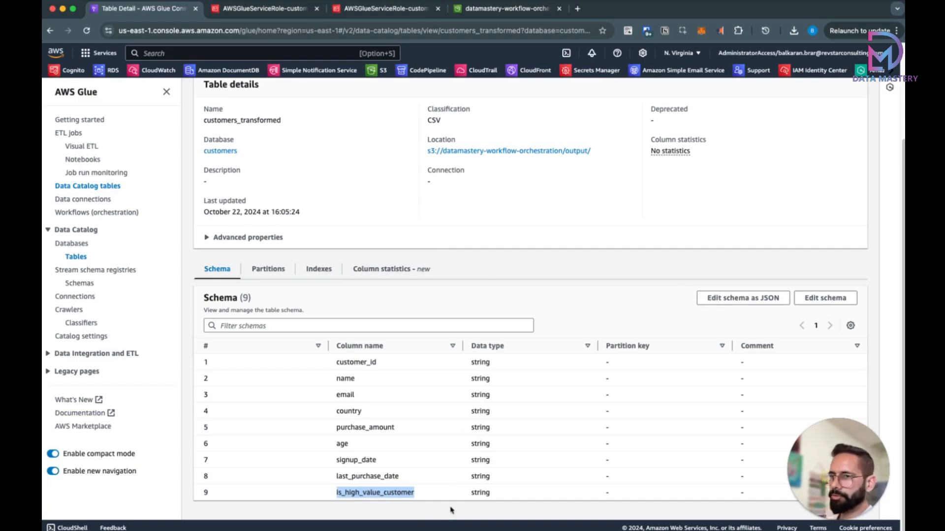
{"action": "scroll", "coordinate": [496, 411], "scroll_direction": "up", "scroll_amount": 3}
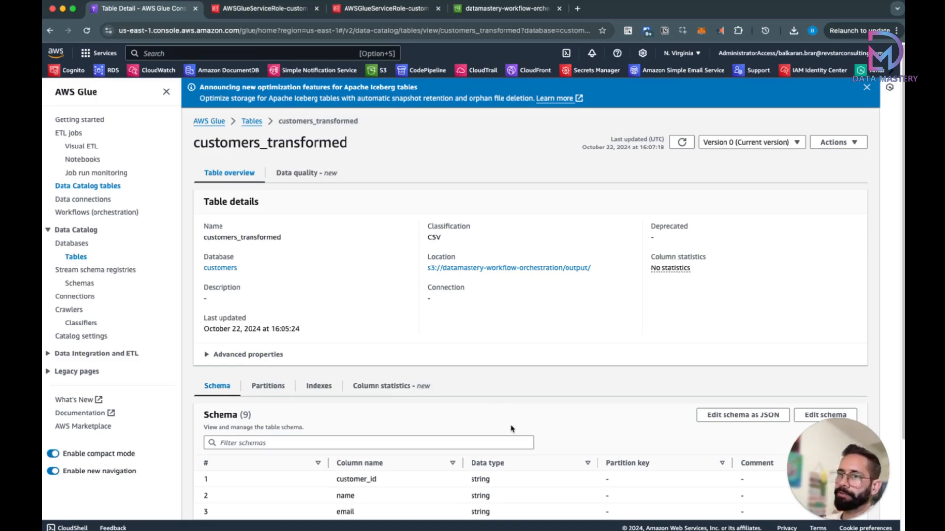
{"action": "left_click", "coordinate": [497, 9]}
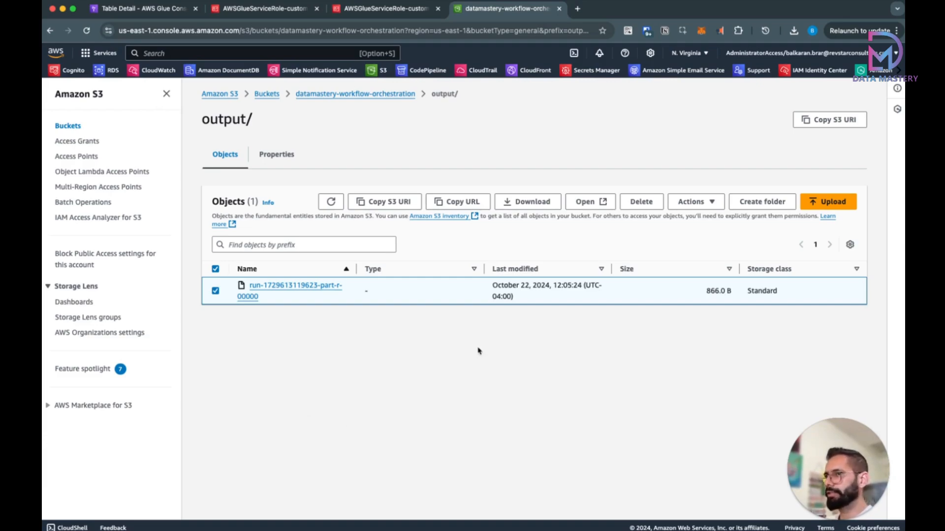
Step: Permanently delete the selected output file from the output/ folder
{"action": "left_click", "coordinate": [639, 203]}
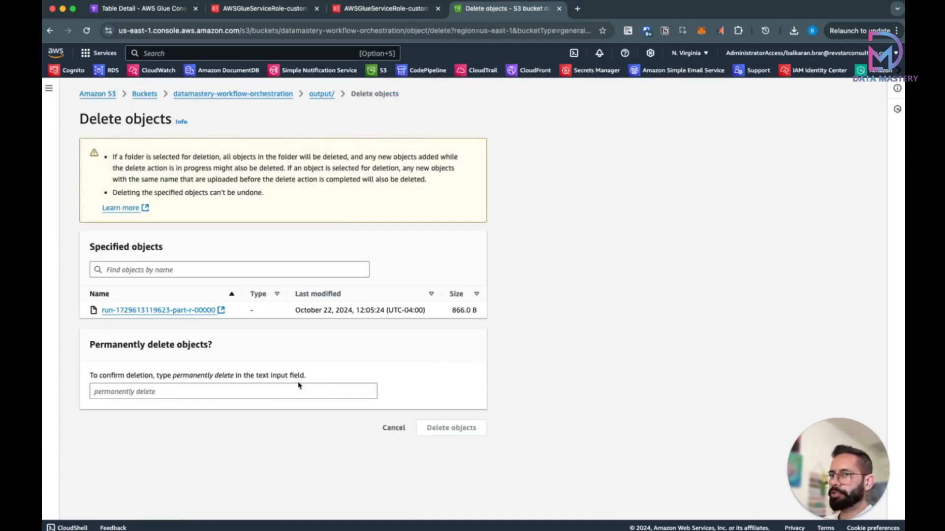
{"action": "left_click", "coordinate": [269, 388]}
{"action": "type", "text": "per"}
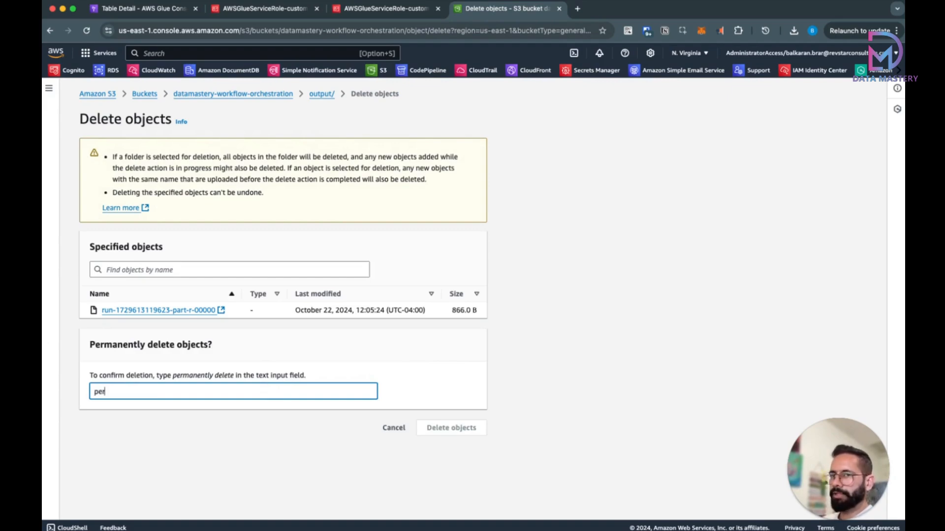
{"action": "type", "text": "manently delete"}
{"action": "left_click", "coordinate": [432, 429]}
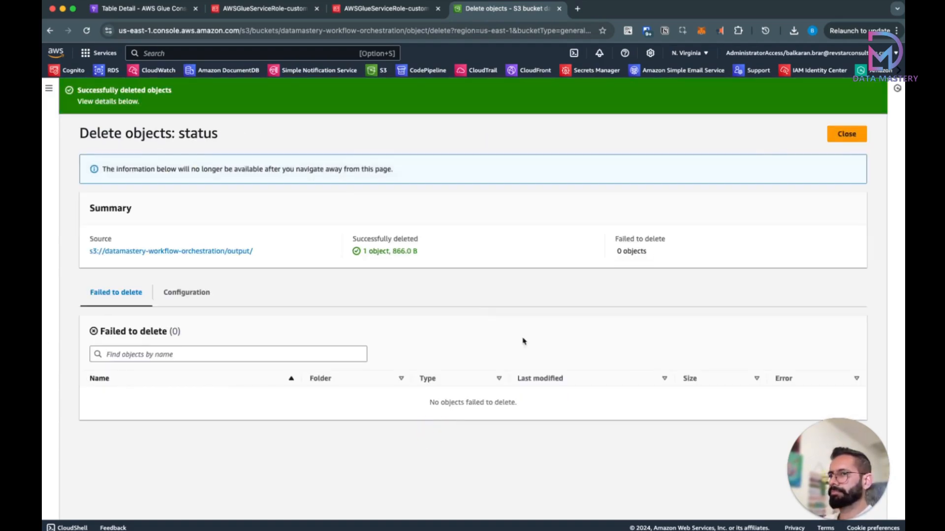
{"action": "left_click", "coordinate": [835, 137]}
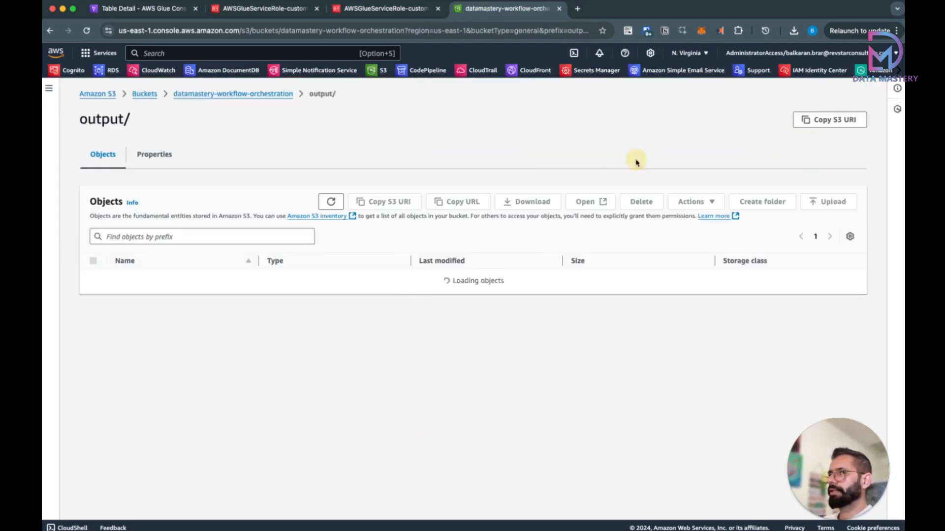
Step: Permanently delete customers.csv from the bucket's raw/ folder
{"action": "left_click", "coordinate": [224, 94]}
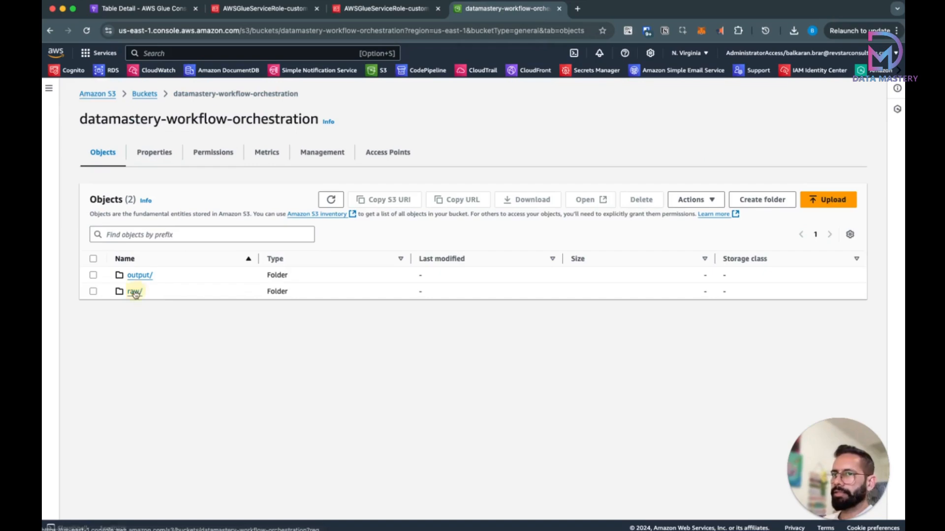
{"action": "left_click", "coordinate": [135, 292]}
{"action": "left_click", "coordinate": [93, 277]}
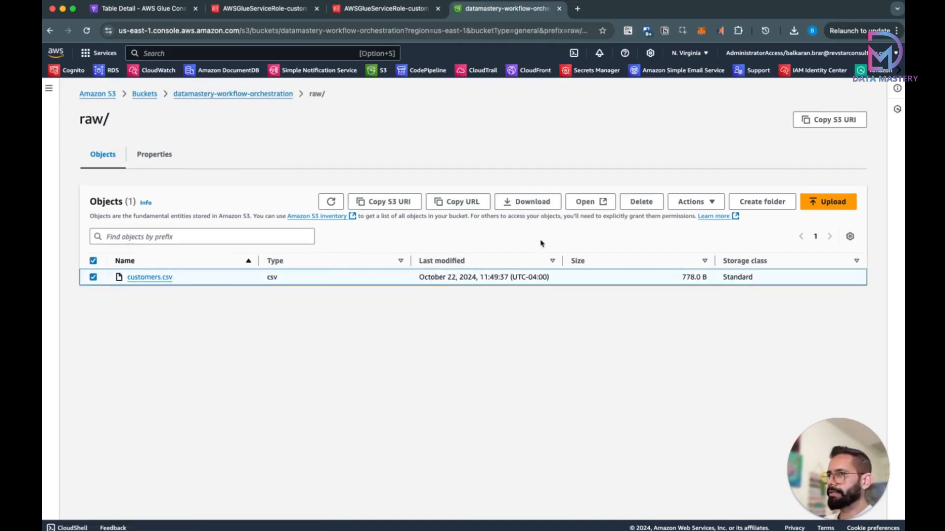
{"action": "left_click", "coordinate": [639, 202]}
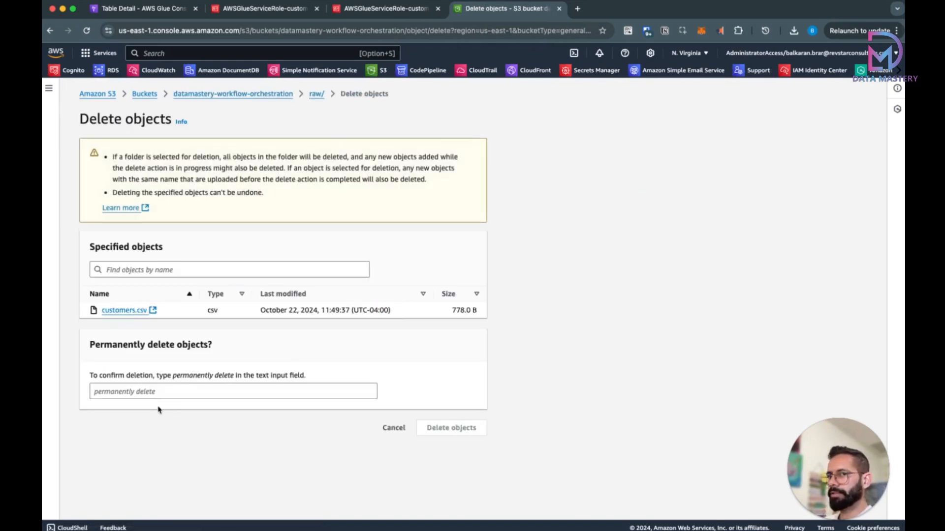
{"action": "left_click", "coordinate": [158, 392]}
{"action": "type", "text": "permanently "}
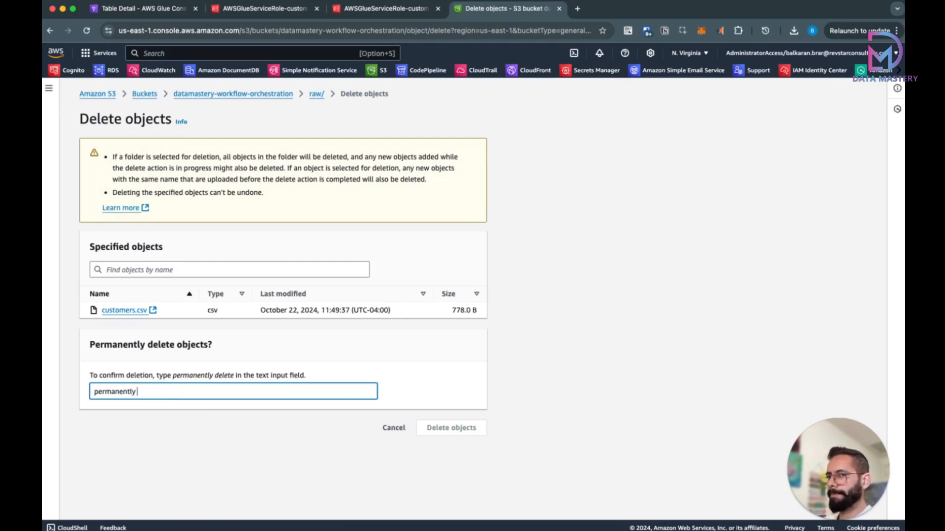
{"action": "type", "text": "delete"}
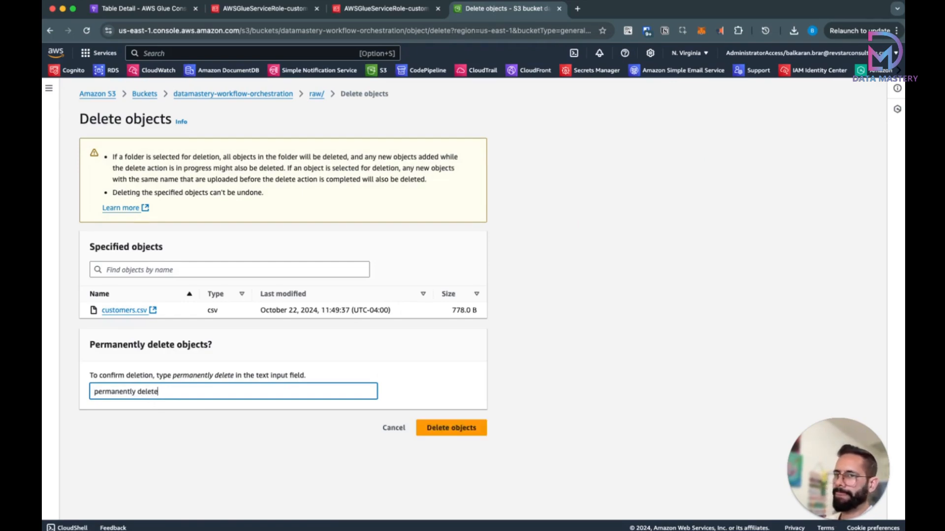
{"action": "left_click", "coordinate": [458, 431]}
{"action": "left_click", "coordinate": [846, 134]}
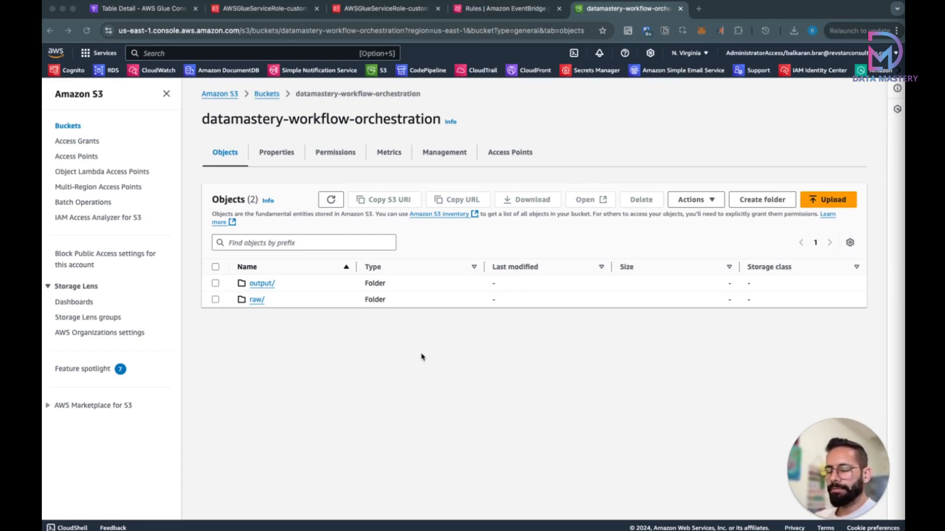
Step: Open Step Functions from the console search and start a new state machine from a blank workflow
{"action": "left_click", "coordinate": [241, 56]}
{"action": "left_click", "coordinate": [241, 54]}
{"action": "type", "text": "step fund"}
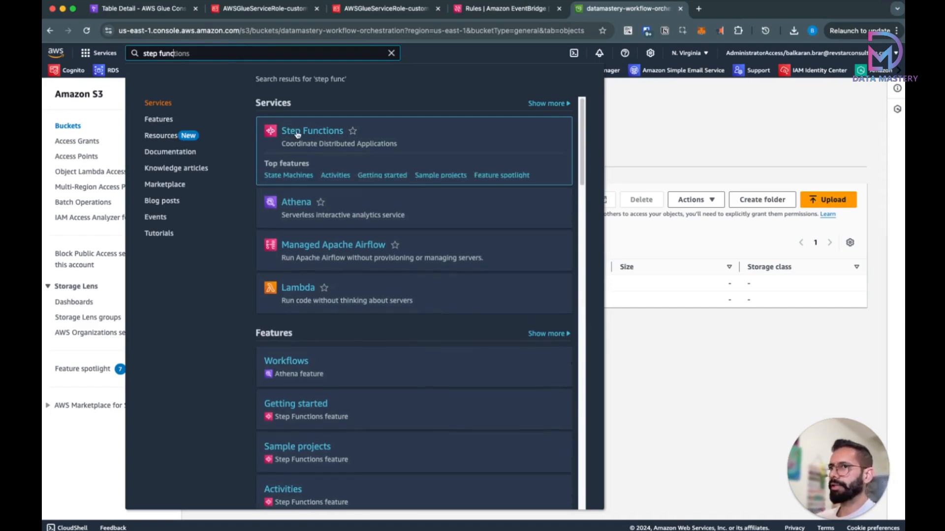
{"action": "left_click", "coordinate": [310, 131]}
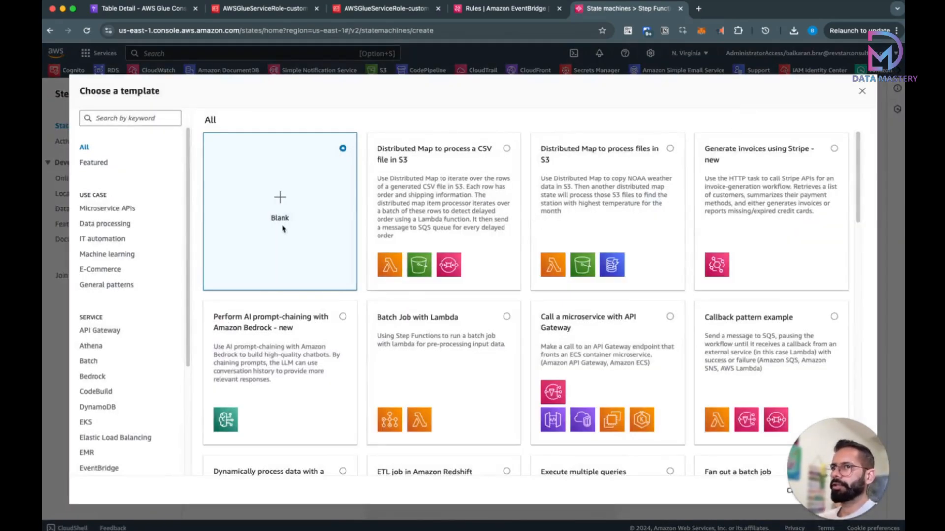
{"action": "left_click", "coordinate": [862, 91]}
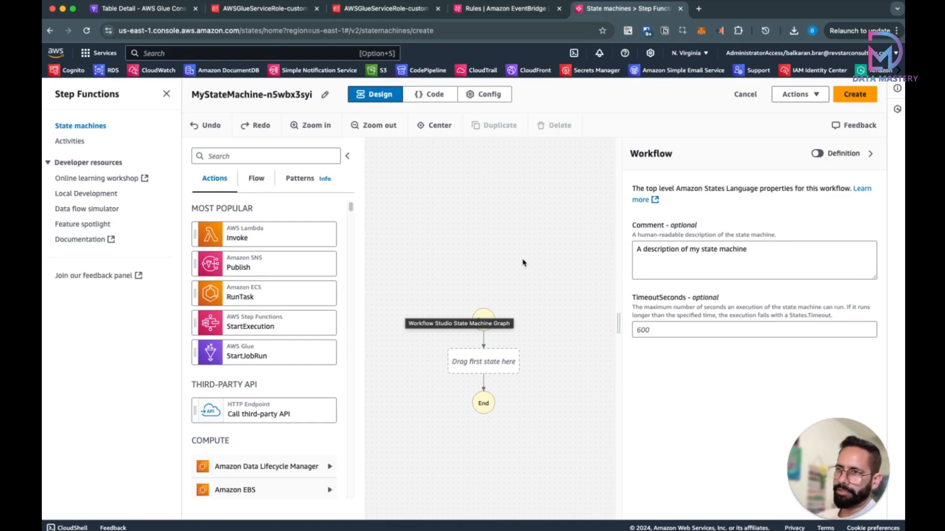
Step: Find the Glue StartCrawler action and place it between Start and End
{"action": "scroll", "coordinate": [295, 305], "scroll_direction": "down", "scroll_amount": 10}
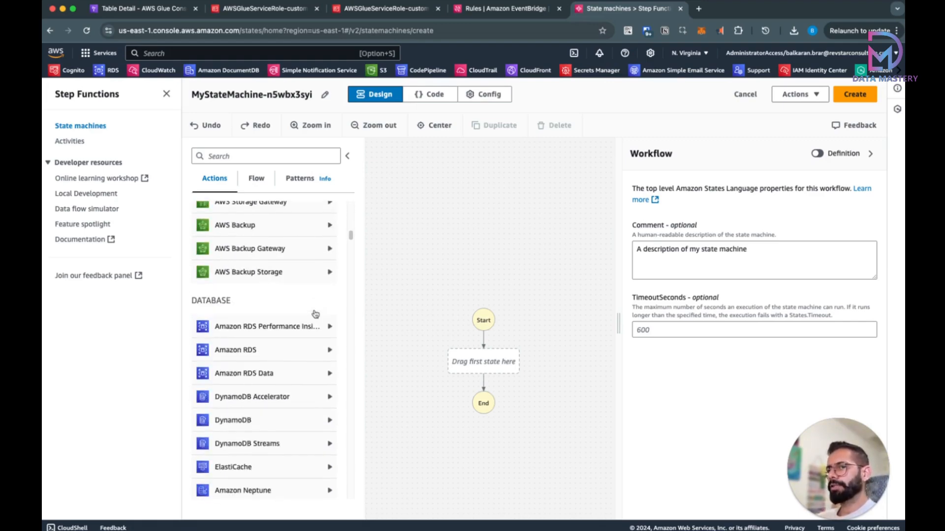
{"action": "scroll", "coordinate": [316, 314], "scroll_direction": "down", "scroll_amount": 10}
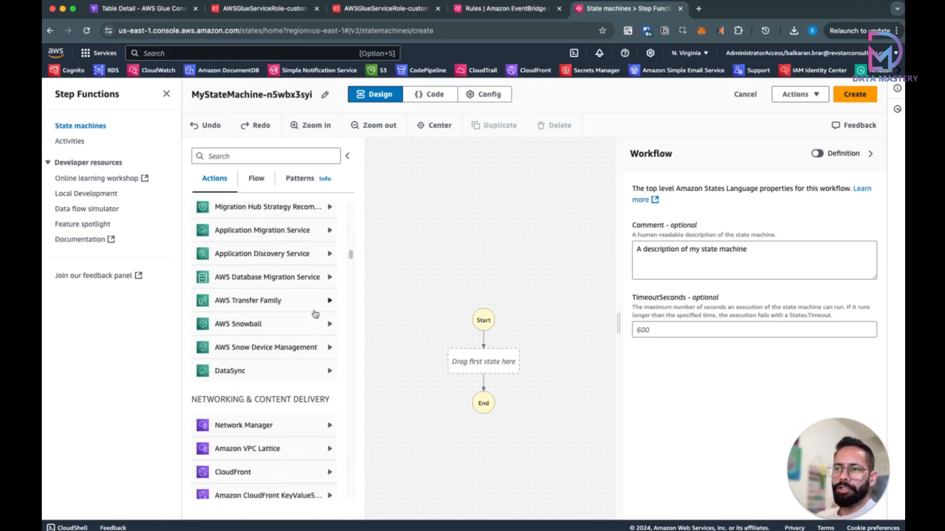
{"action": "scroll", "coordinate": [315, 314], "scroll_direction": "down", "scroll_amount": 10}
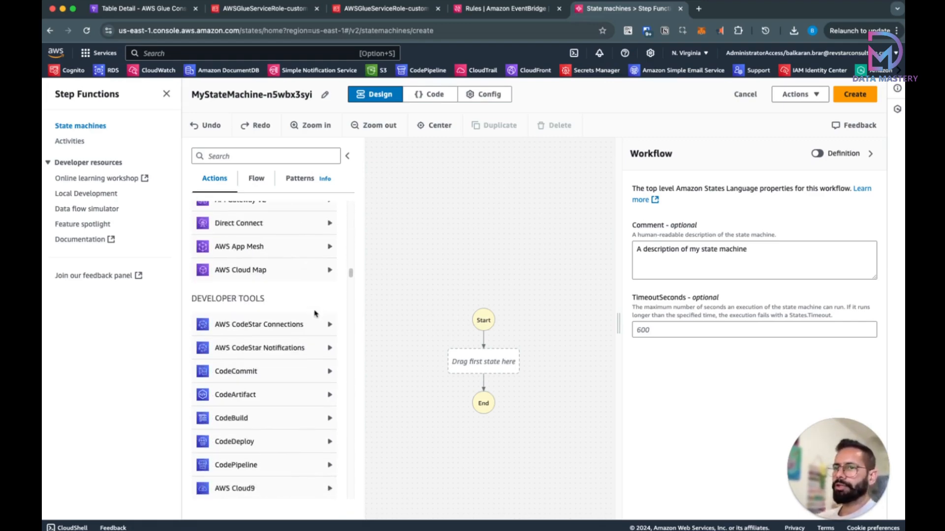
{"action": "scroll", "coordinate": [316, 314], "scroll_direction": "down", "scroll_amount": 15}
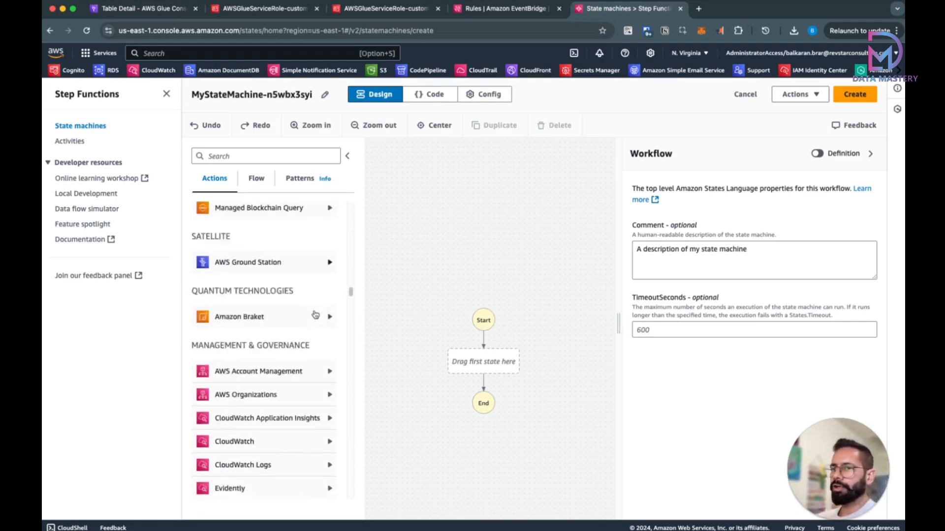
{"action": "left_click", "coordinate": [254, 159]}
{"action": "type", "text": "c"}
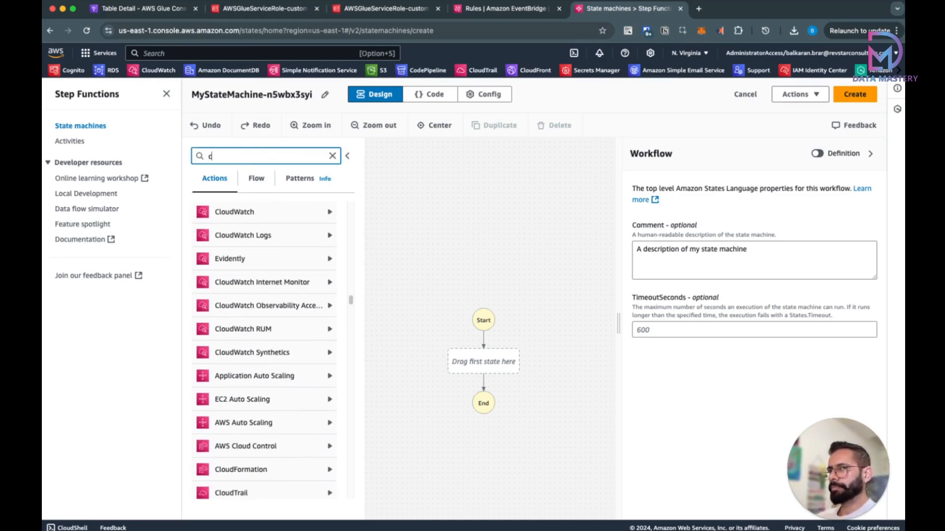
{"action": "type", "text": "rawler"}
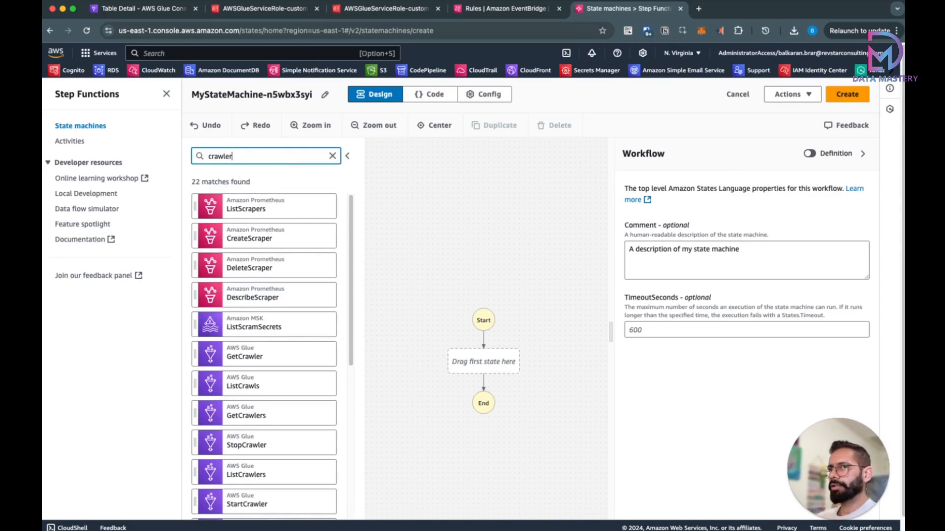
{"action": "left_click_drag", "start_coordinate": [245, 328], "coordinate": [473, 363]}
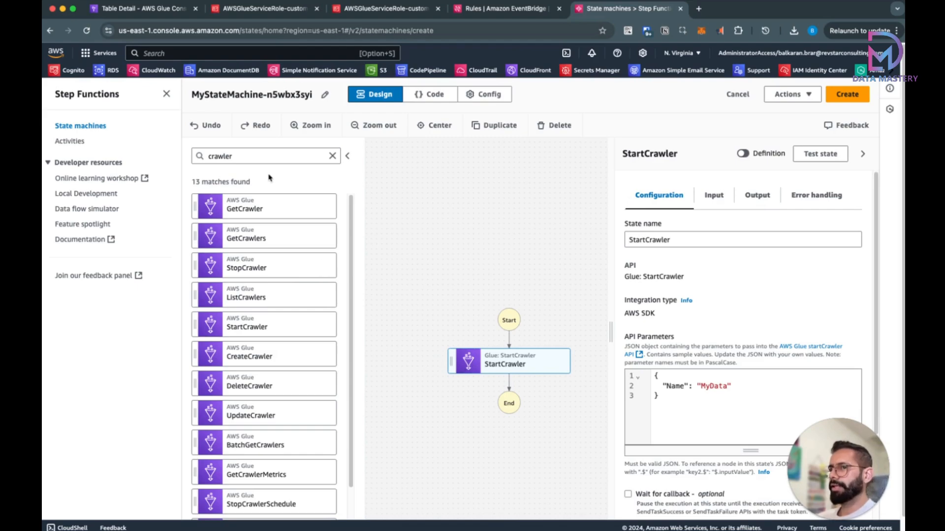
Step: Add a Glue StartJobRun state below StartCrawler in the workflow
{"action": "double_click", "coordinate": [245, 157]}
{"action": "type", "text": "s"}
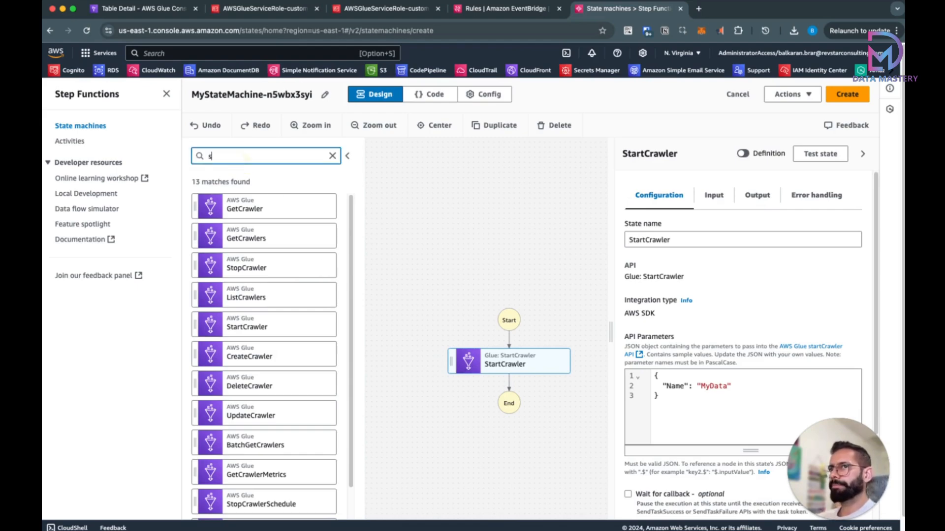
{"action": "type", "text": "tart job"}
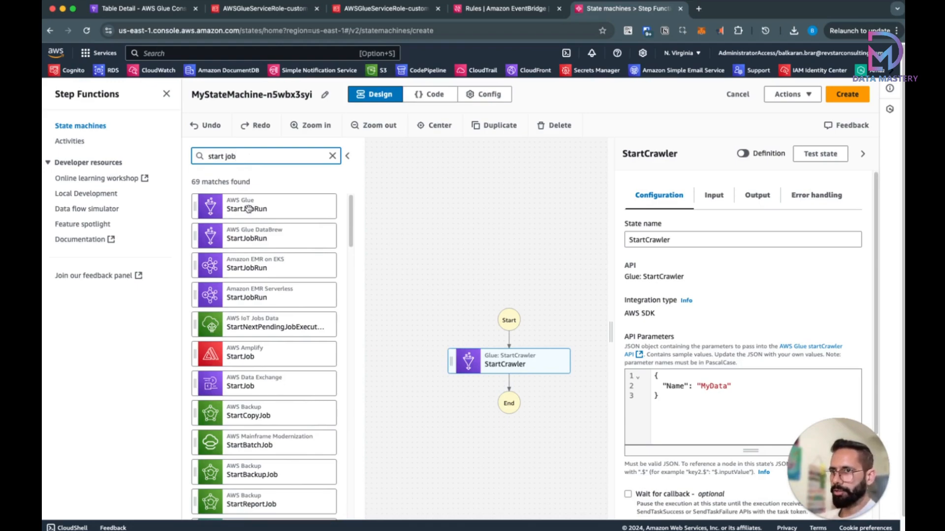
{"action": "left_click_drag", "start_coordinate": [248, 211], "coordinate": [486, 395]}
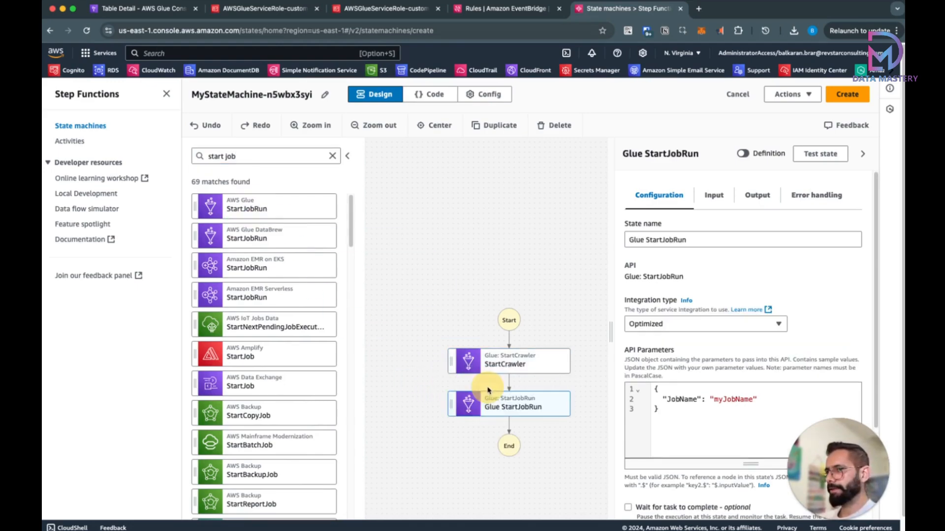
{"action": "left_click", "coordinate": [512, 363]}
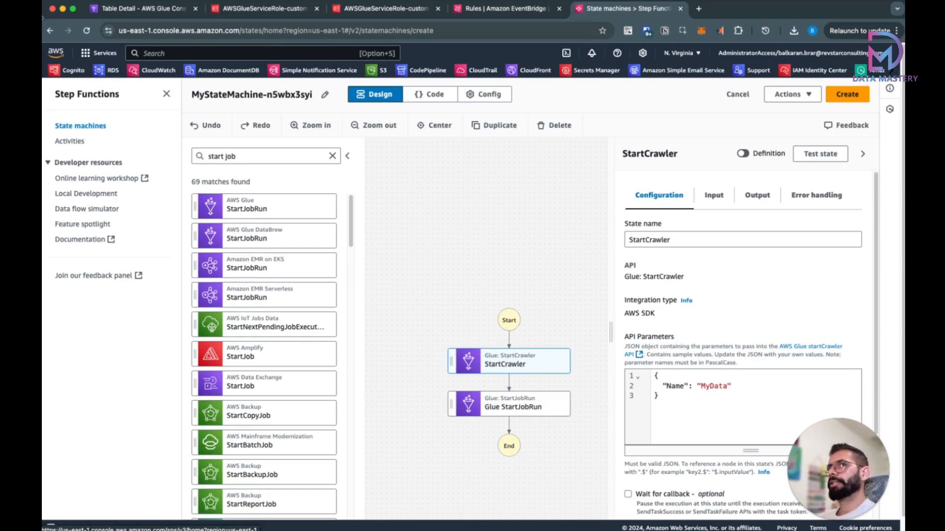
{"action": "left_click", "coordinate": [120, 11]}
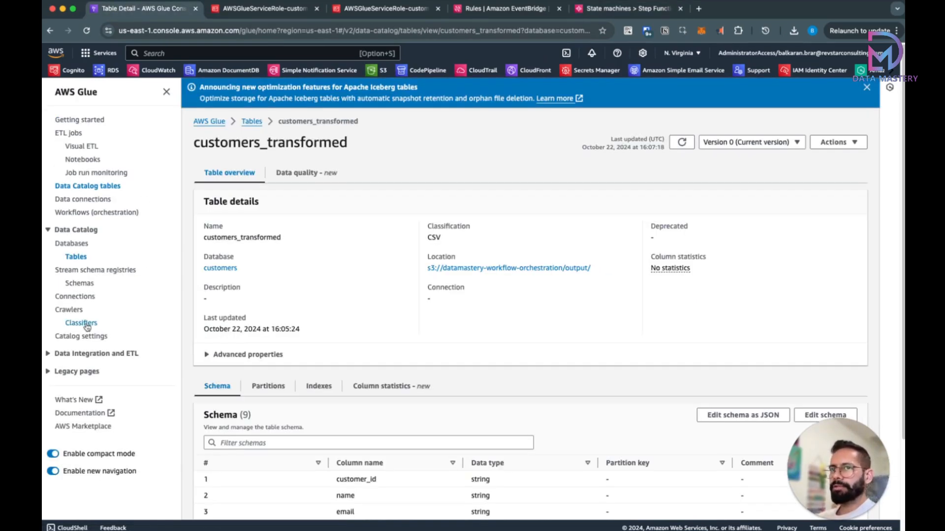
Step: Copy the crawler name customer_transformation from Glue into the StartCrawler state, replacing MyData
{"action": "left_click", "coordinate": [69, 309]}
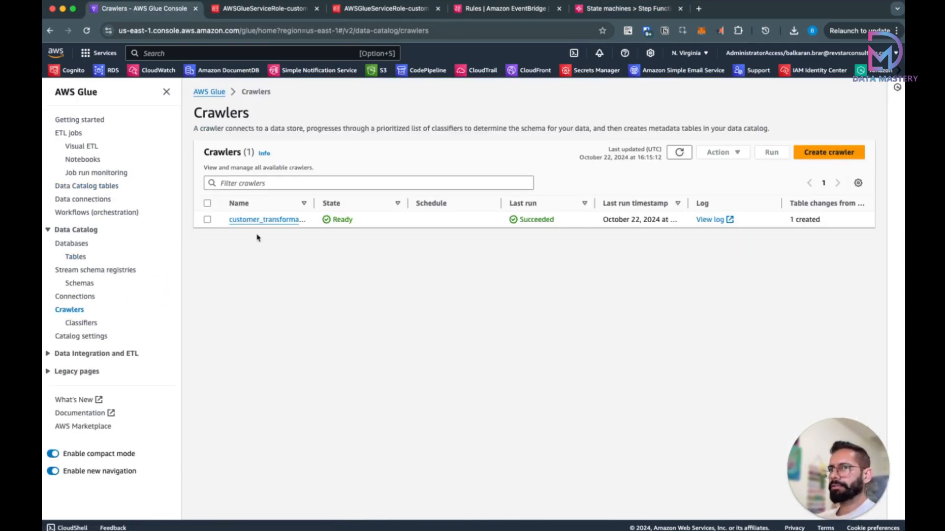
{"action": "left_click_drag", "start_coordinate": [311, 208], "coordinate": [388, 207]}
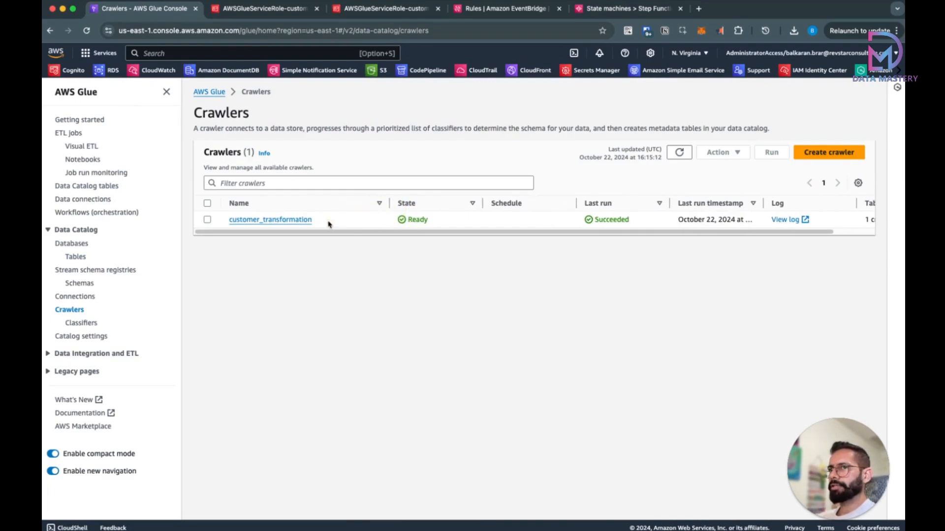
{"action": "left_click_drag", "start_coordinate": [322, 220], "coordinate": [234, 218]}
{"action": "key", "text": "super+c"}
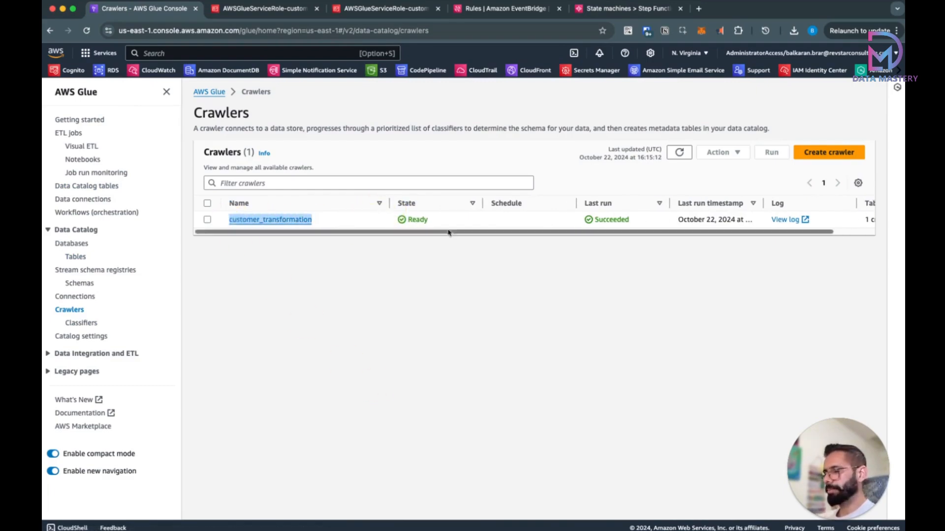
{"action": "left_click", "coordinate": [594, 13]}
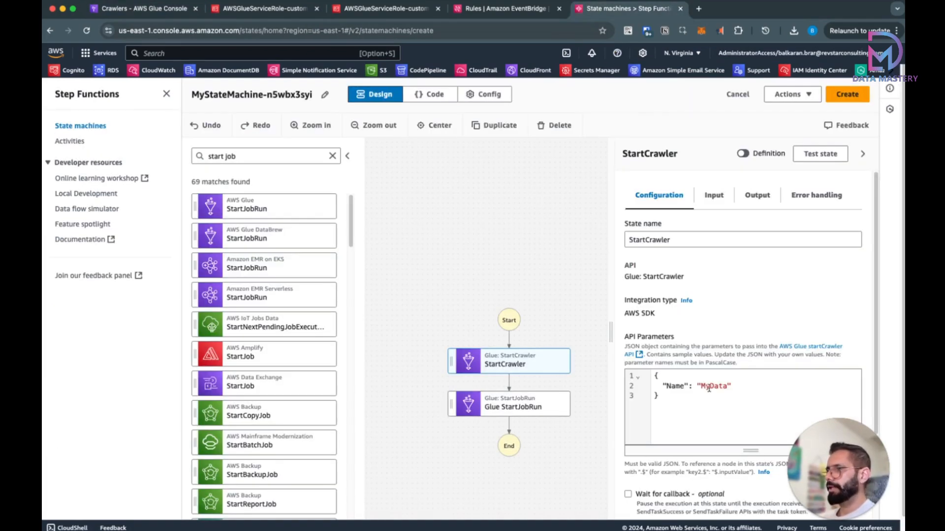
{"action": "double_click", "coordinate": [709, 388]}
{"action": "key", "text": "super+v"}
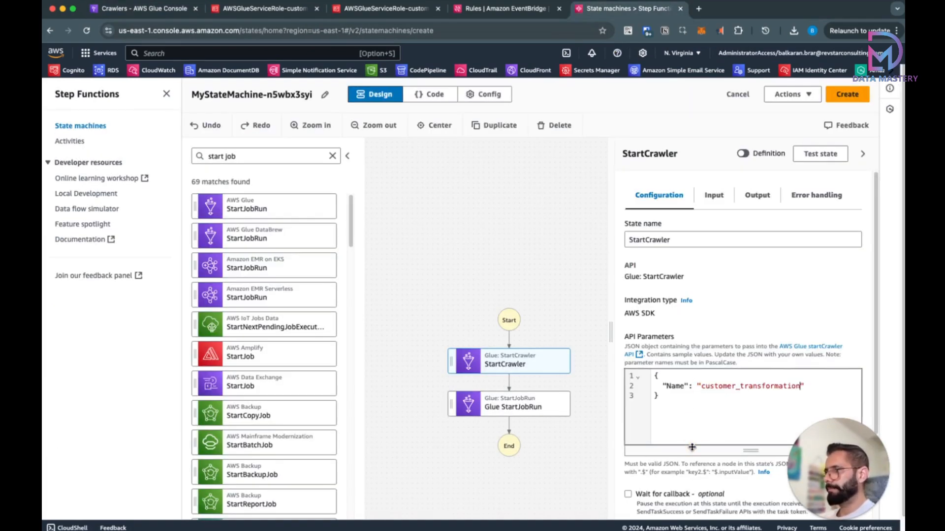
Step: Replace myJobName in the Glue StartJobRun state with the customer_transformation job name
{"action": "left_click", "coordinate": [541, 411]}
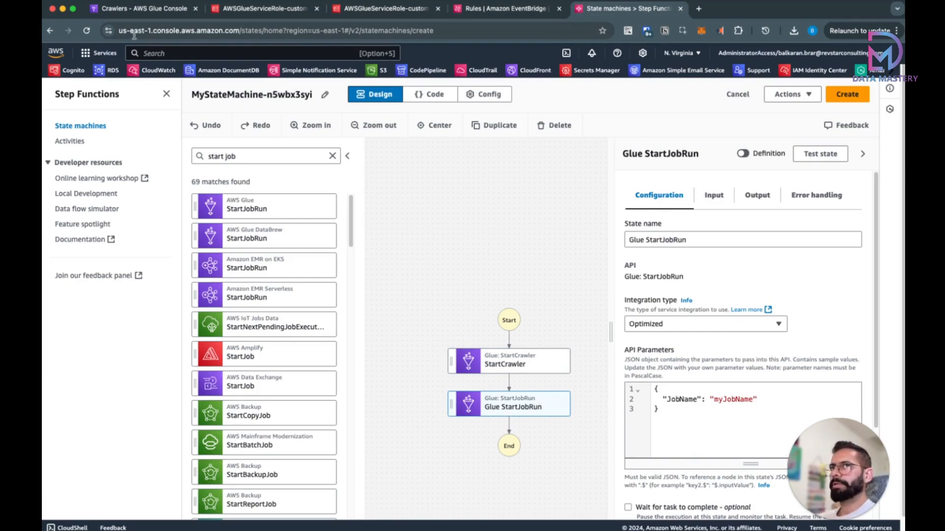
{"action": "left_click", "coordinate": [138, 15]}
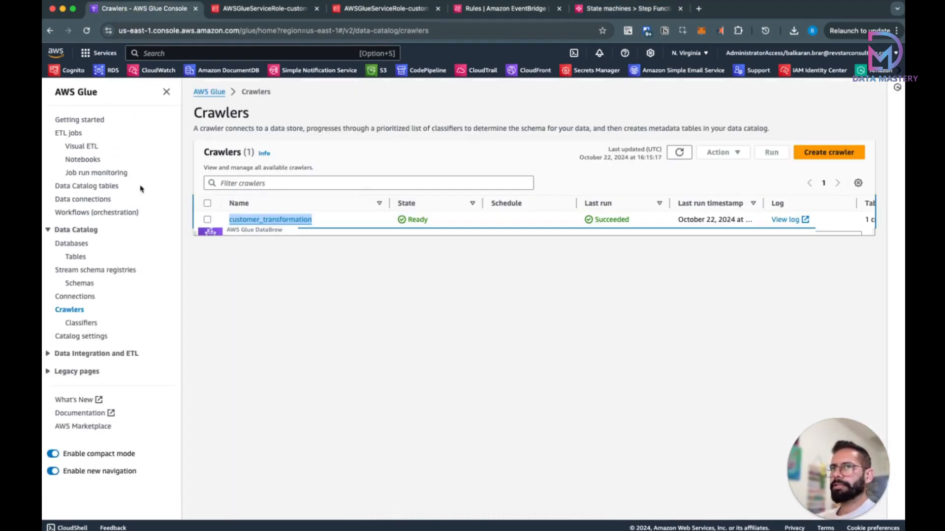
{"action": "left_click", "coordinate": [69, 133]}
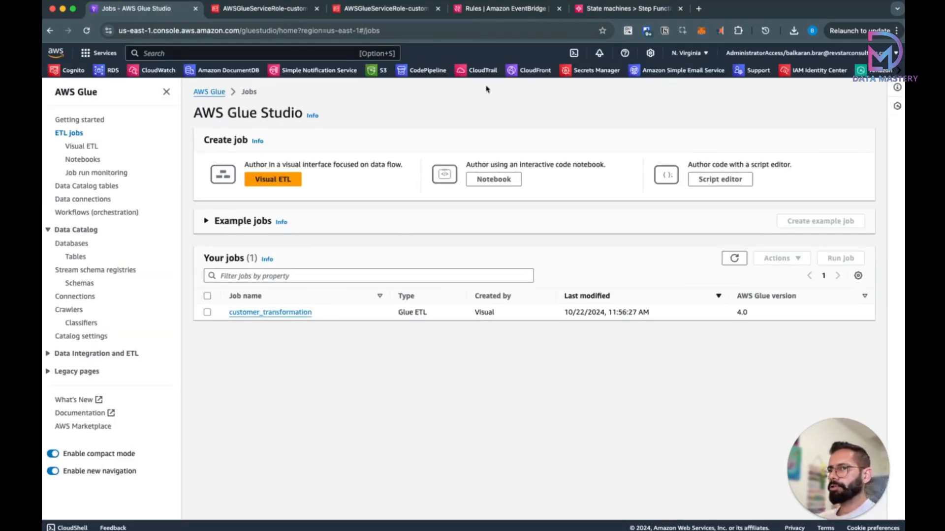
{"action": "left_click", "coordinate": [597, 14]}
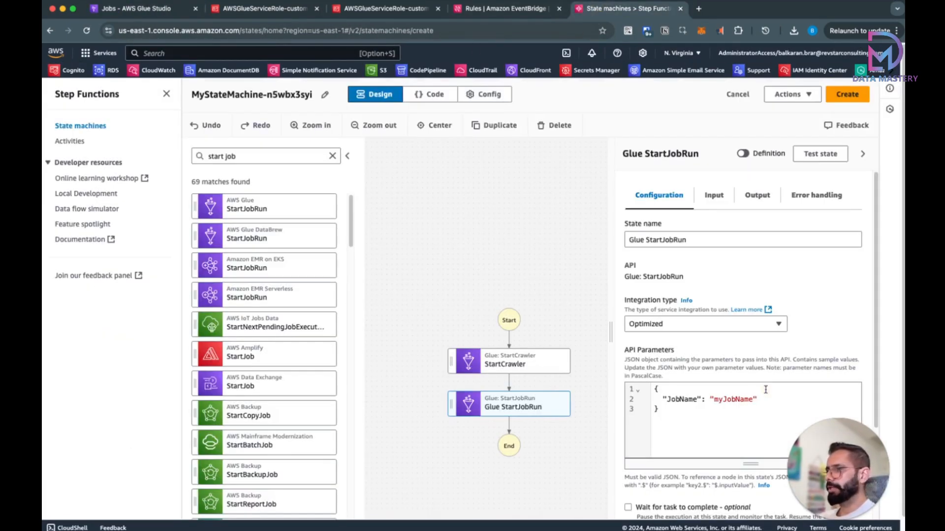
{"action": "double_click", "coordinate": [734, 400]}
{"action": "key", "text": "super+v"}
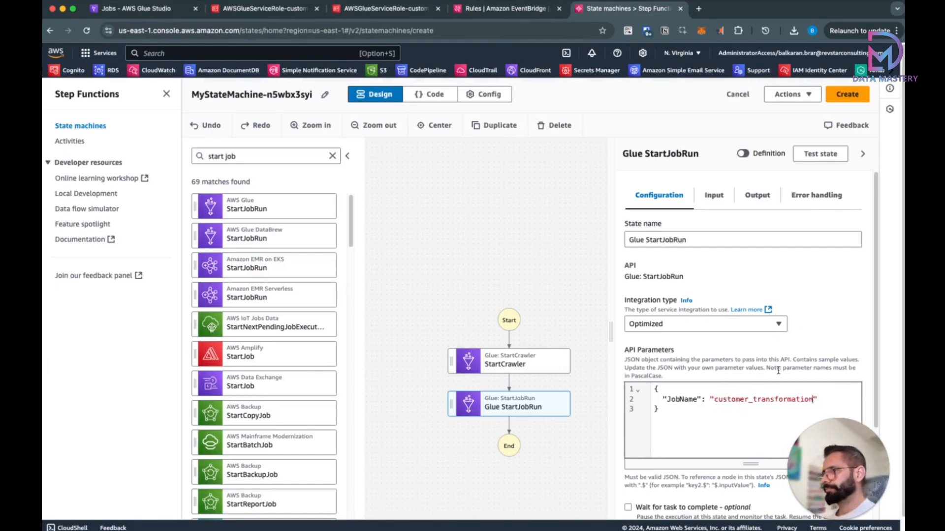
{"action": "scroll", "coordinate": [793, 338], "scroll_direction": "down", "scroll_amount": 5}
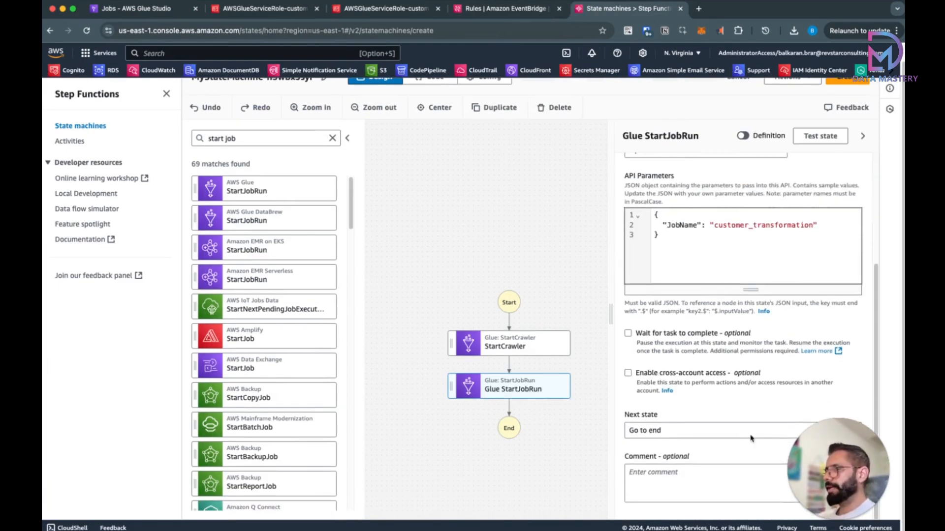
{"action": "mouse_move", "coordinate": [817, 456]}
{"action": "left_mouse_down"}
{"action": "mouse_move", "coordinate": [669, 457]}
{"action": "mouse_move", "coordinate": [818, 458]}
{"action": "left_mouse_up"}
{"action": "scroll", "coordinate": [630, 338], "scroll_direction": "up", "scroll_amount": 4}
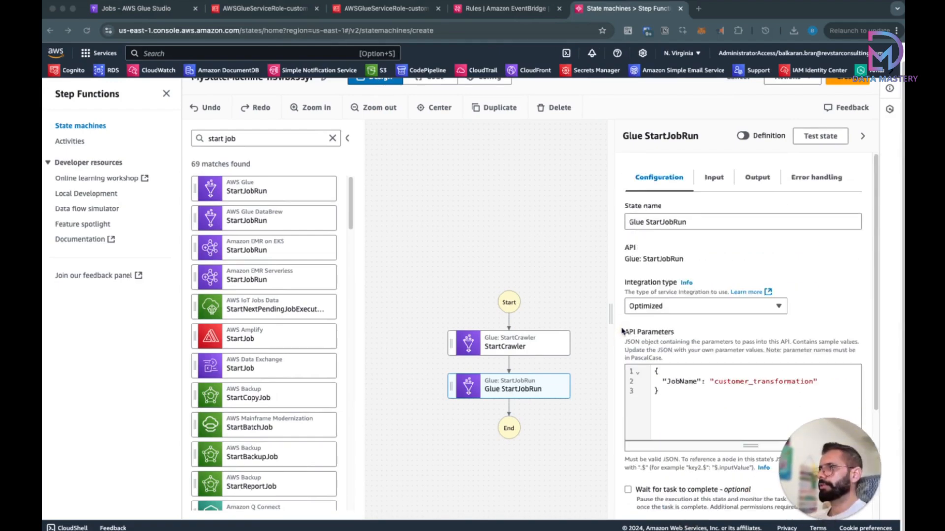
{"action": "scroll", "coordinate": [493, 227], "scroll_direction": "up", "scroll_amount": 5}
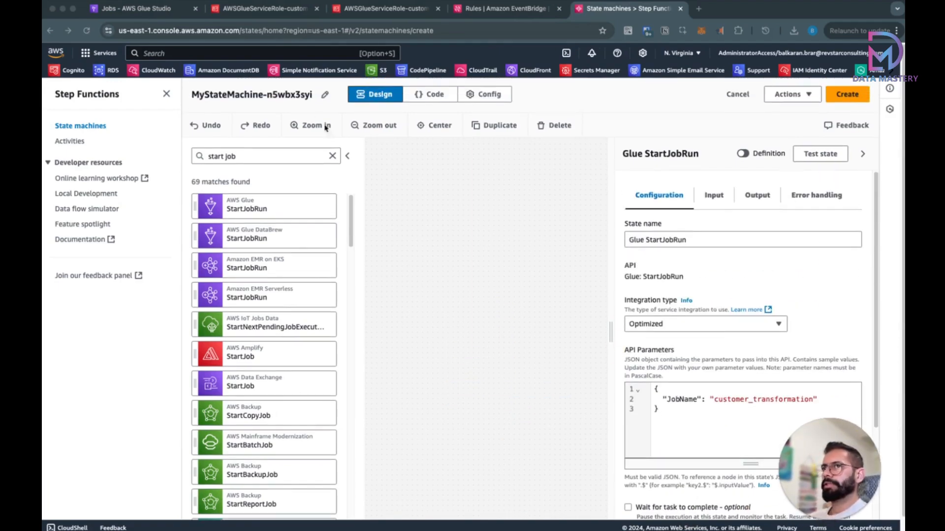
{"action": "left_click", "coordinate": [322, 97]}
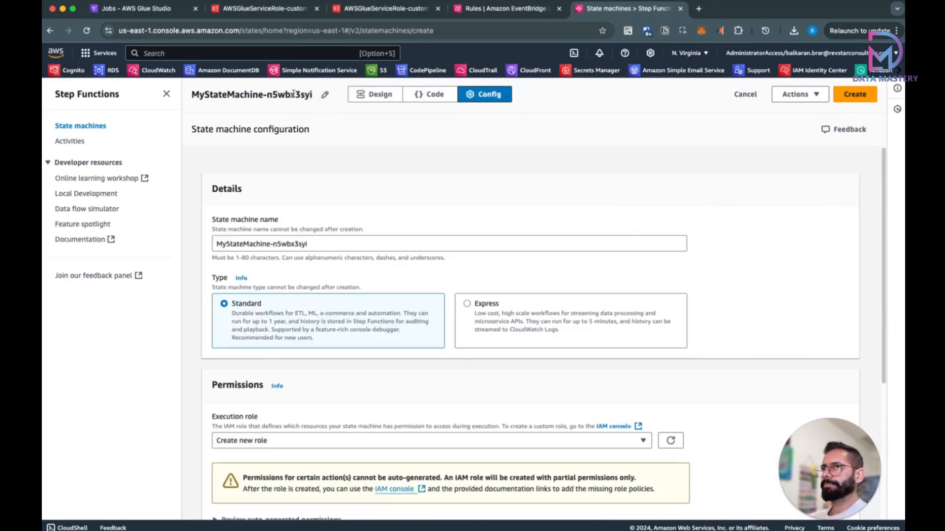
Step: Name the state machine customer-transformation, keep Create new role as execution role, and create it
{"action": "double_click", "coordinate": [291, 94]}
{"action": "left_click", "coordinate": [328, 244]}
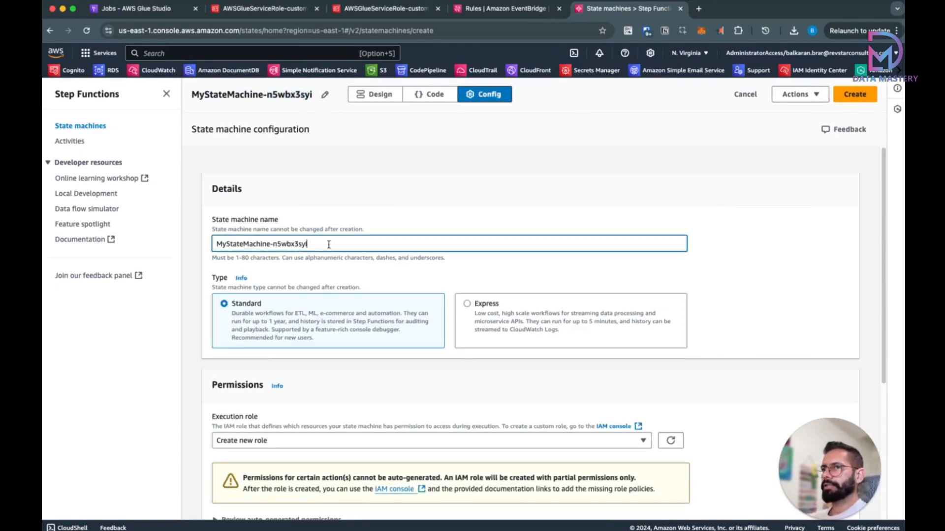
{"action": "key", "text": "super+a"}
{"action": "type", "text": "custome"}
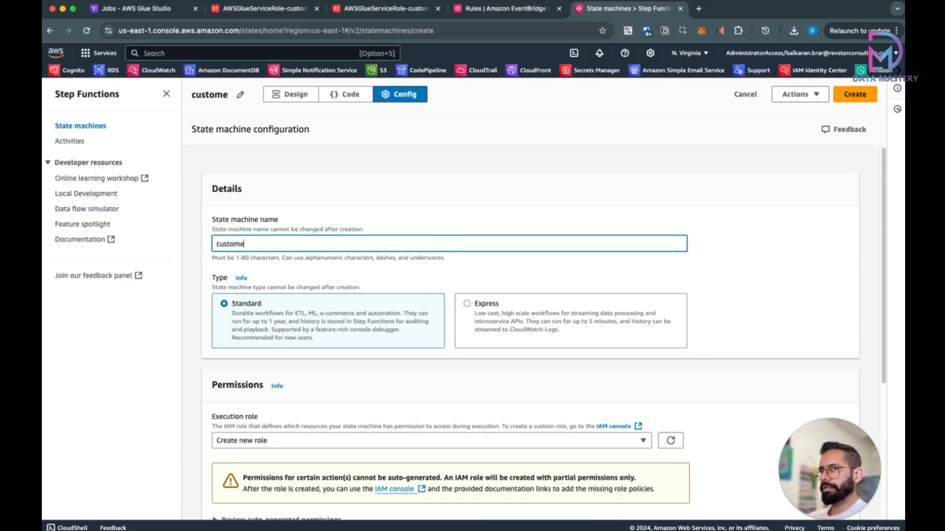
{"action": "type", "text": "r-trans"}
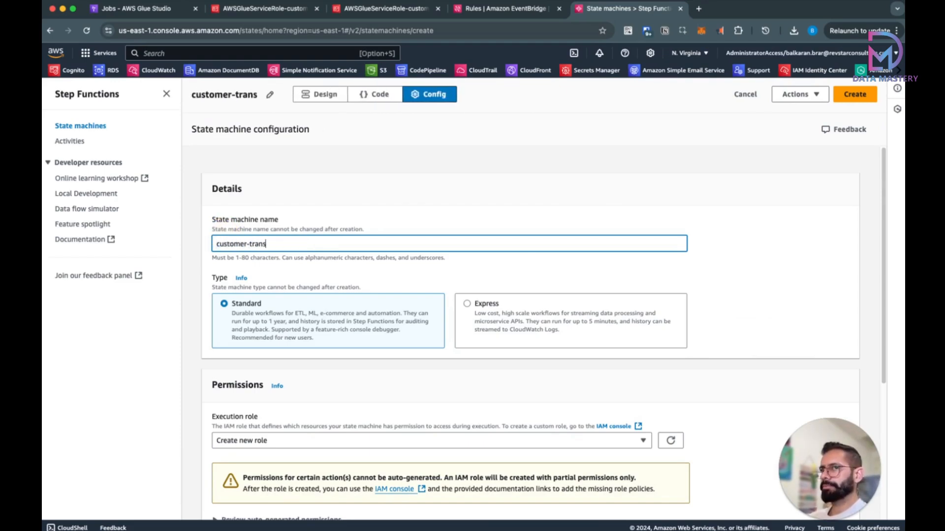
{"action": "type", "text": "formation"}
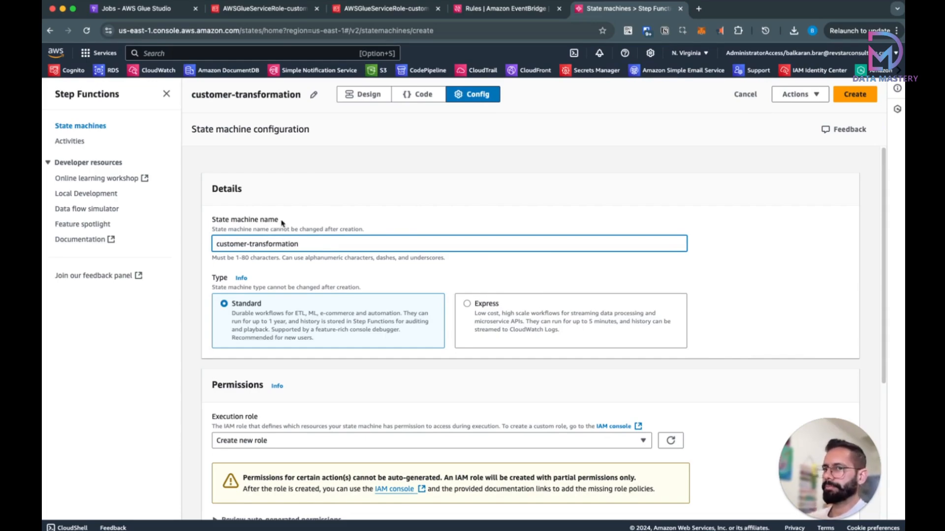
{"action": "scroll", "coordinate": [501, 268], "scroll_direction": "down", "scroll_amount": 5}
{"action": "scroll", "coordinate": [501, 269], "scroll_direction": "up", "scroll_amount": 2}
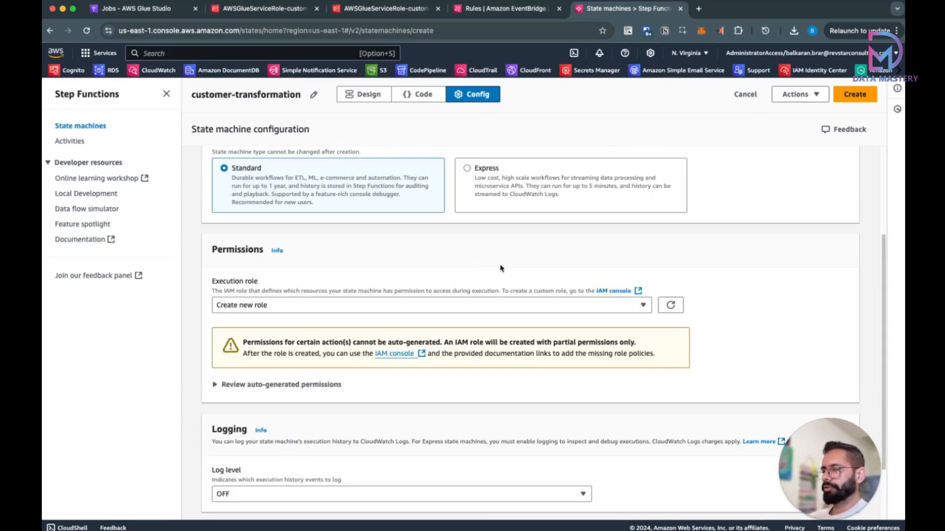
{"action": "left_click", "coordinate": [449, 306]}
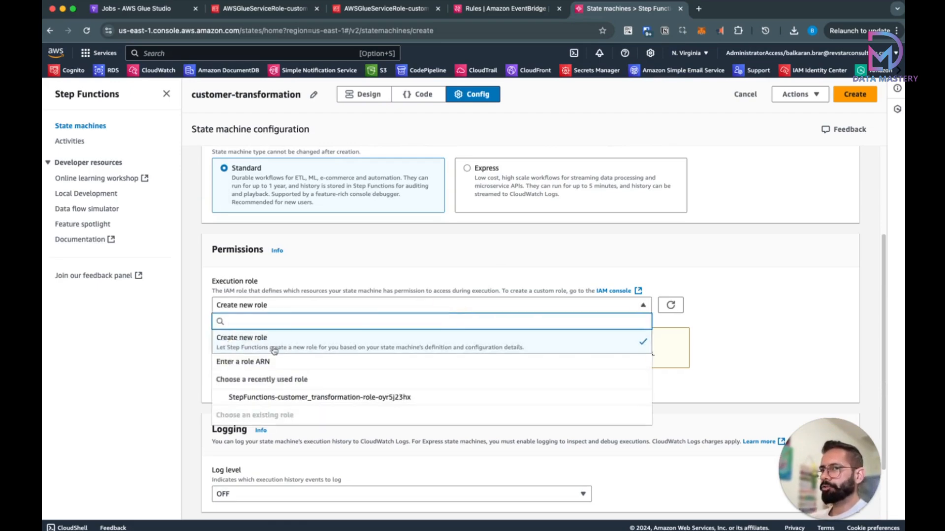
{"action": "left_click", "coordinate": [344, 344]}
{"action": "scroll", "coordinate": [420, 247], "scroll_direction": "down", "scroll_amount": 3}
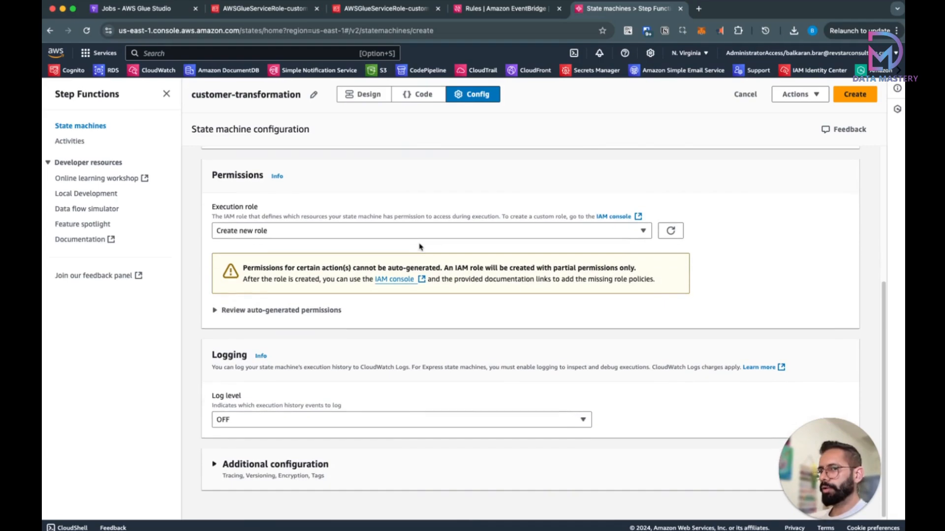
{"action": "scroll", "coordinate": [714, 344], "scroll_direction": "up", "scroll_amount": 8}
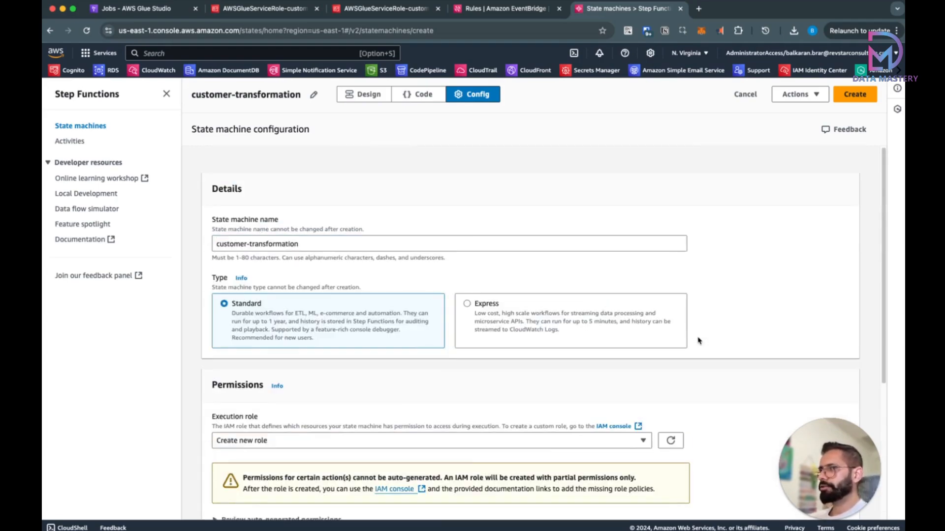
{"action": "left_click", "coordinate": [858, 98]}
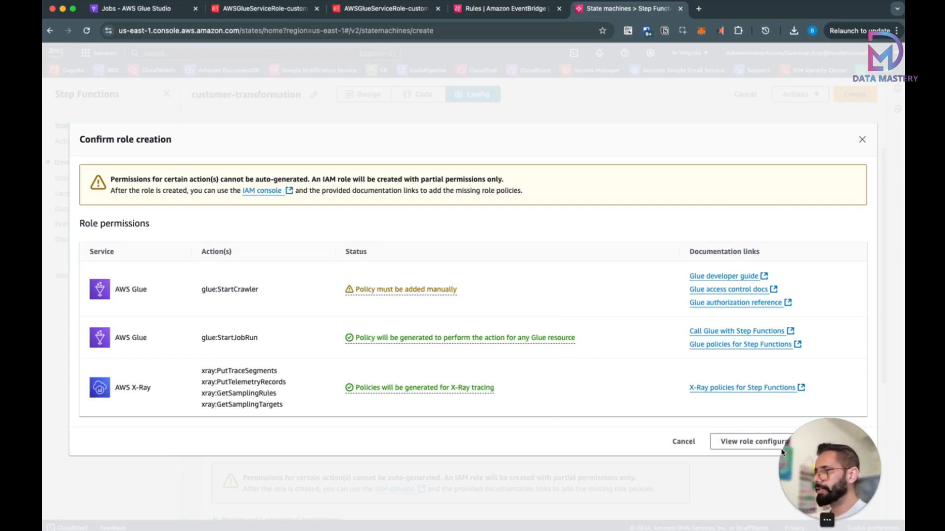
Step: Confirm the new IAM role and open StepFunctions-customer-transformation-role-7eo012m8n in IAM
{"action": "left_click", "coordinate": [841, 441]}
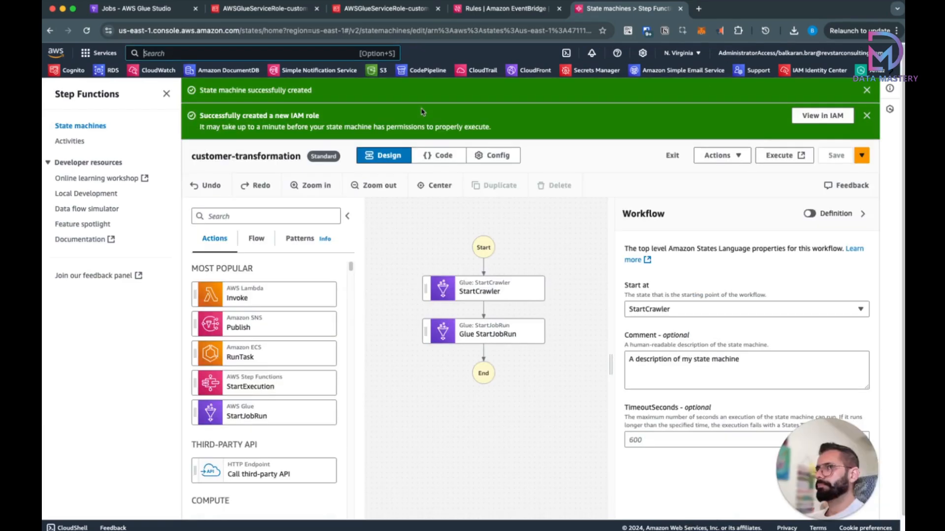
{"action": "left_click", "coordinate": [824, 117]}
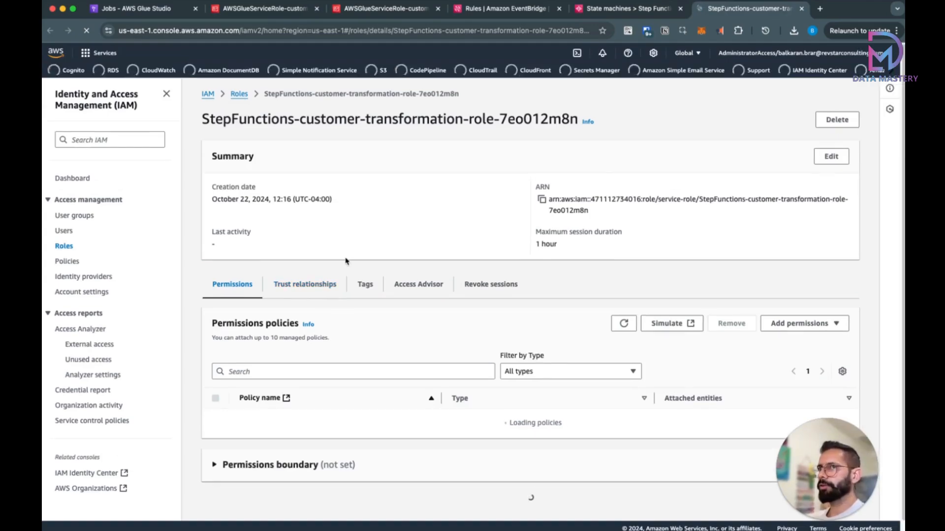
Step: Inspect GlueStartJobRunFullAccessPolicy's JSON allowing only glue:StartJobRun and open it for editing
{"action": "scroll", "coordinate": [347, 255], "scroll_direction": "down", "scroll_amount": 3}
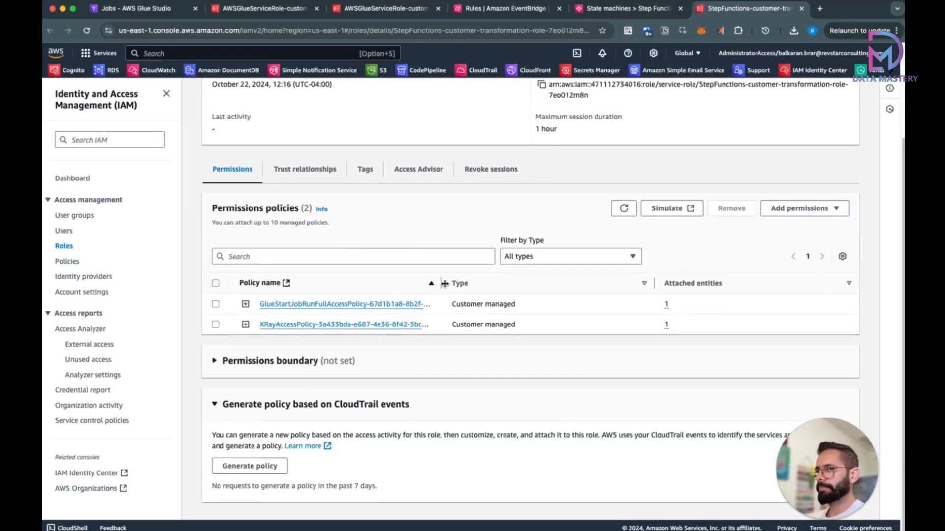
{"action": "left_click_drag", "start_coordinate": [442, 283], "coordinate": [522, 283]}
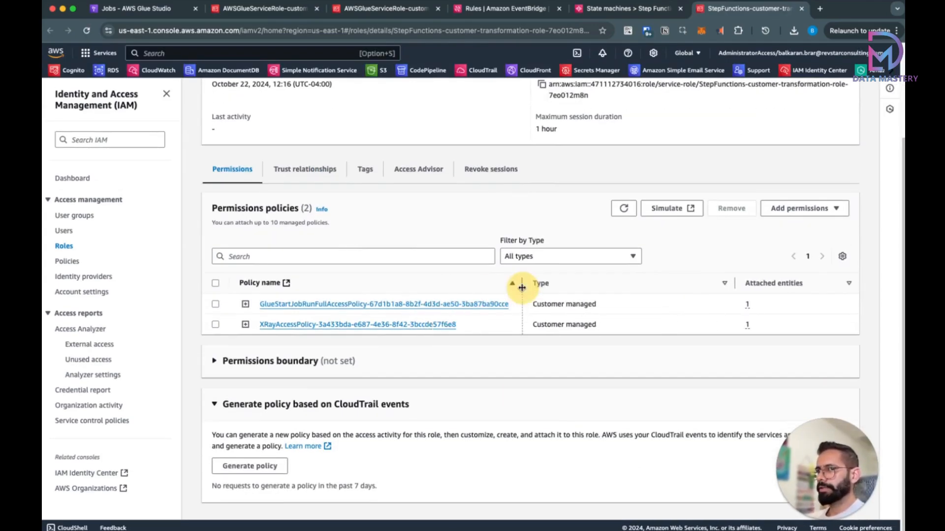
{"action": "left_click", "coordinate": [245, 304]}
{"action": "scroll", "coordinate": [380, 398], "scroll_direction": "down", "scroll_amount": 2}
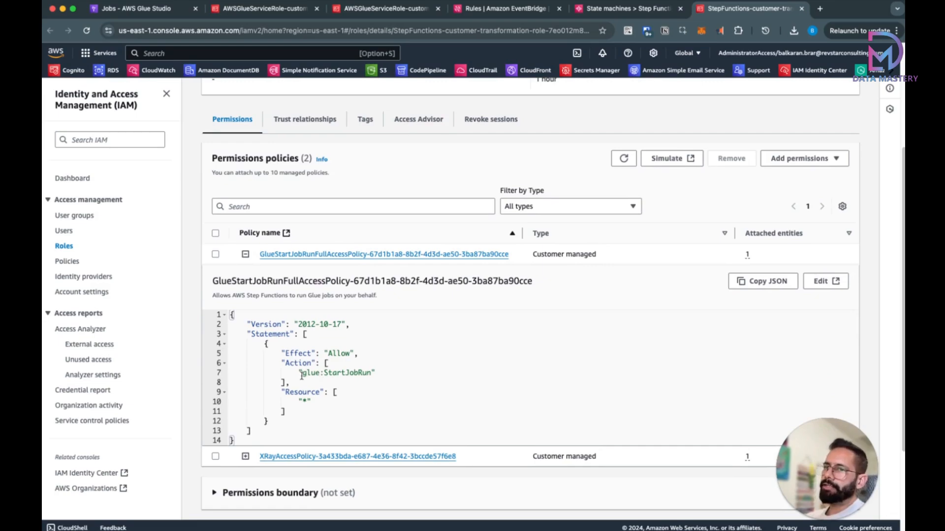
{"action": "left_click_drag", "start_coordinate": [301, 375], "coordinate": [363, 374]}
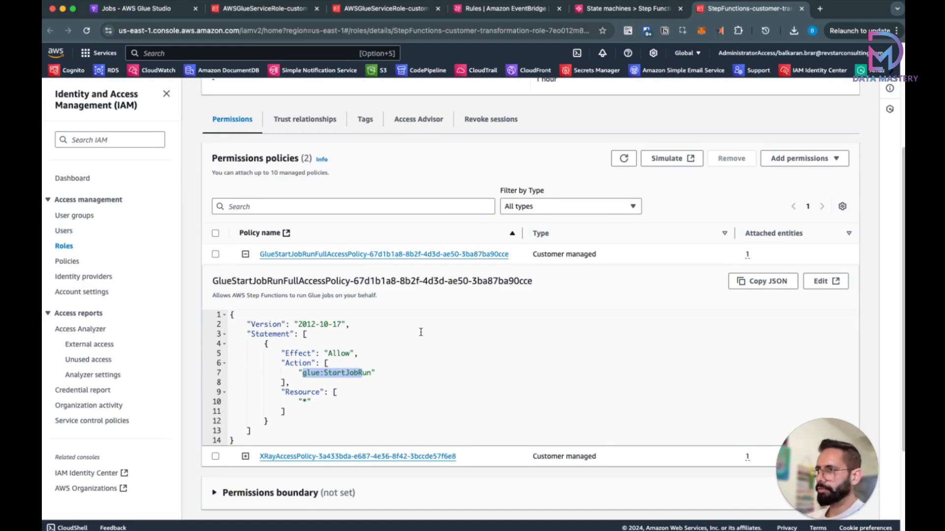
{"action": "left_click", "coordinate": [821, 281]}
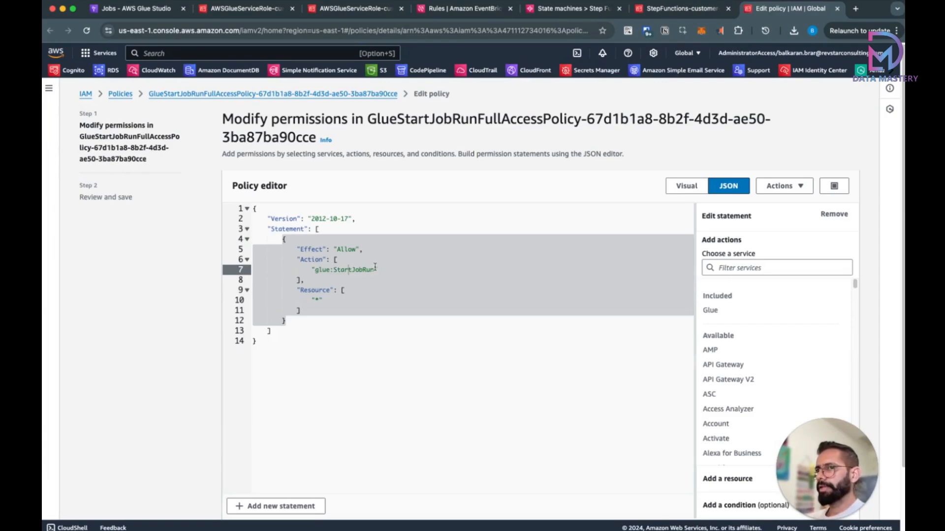
{"action": "left_click", "coordinate": [377, 268]}
Step: Add "glue:StartCrawler" after glue:StartJobRun in the policy JSON and check the visual summary
{"action": "type", "text": ","}
{"action": "key", "text": "Return"}
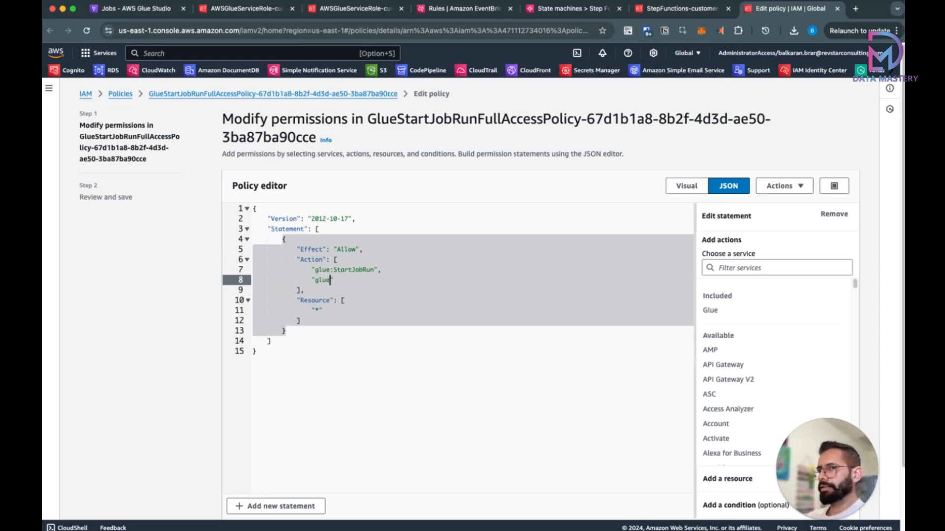
{"action": "type", "text": "\"glue:Star"}
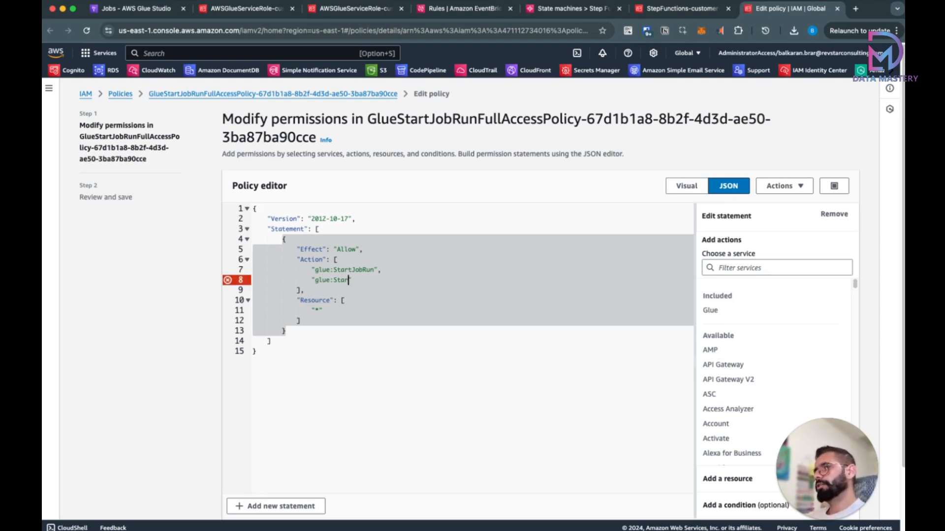
{"action": "type", "text": "tCra"}
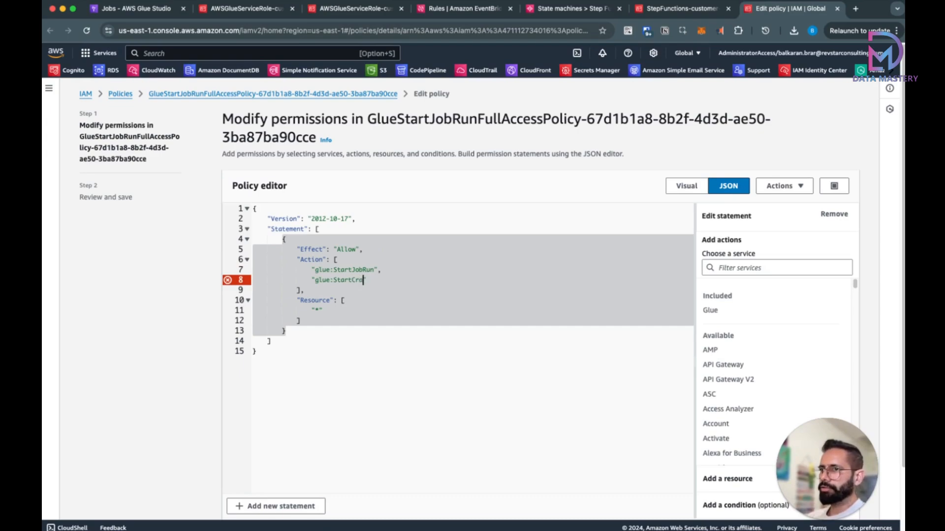
{"action": "type", "text": "wler"}
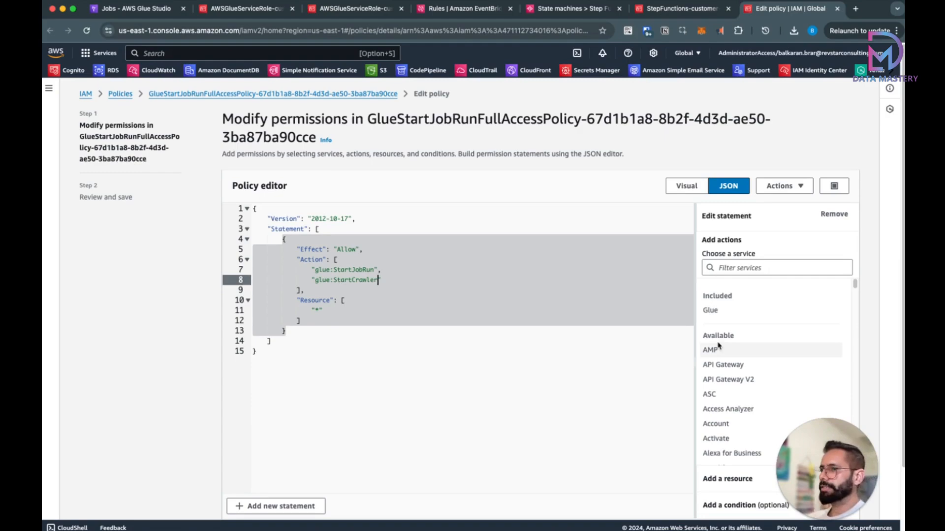
{"action": "left_click", "coordinate": [686, 185]}
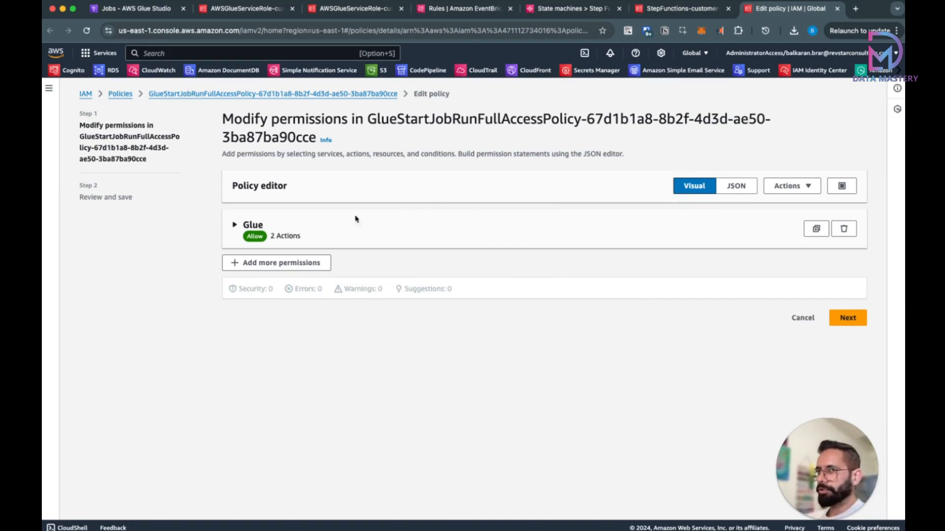
Step: Review the Glue write actions StartCrawler and StartJobRun, then save the policy changes
{"action": "left_click", "coordinate": [235, 224]}
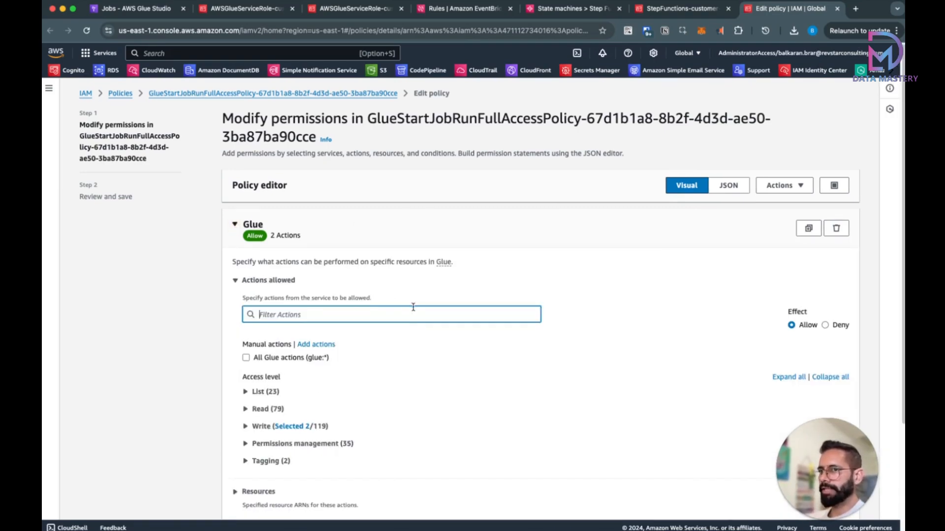
{"action": "scroll", "coordinate": [413, 308], "scroll_direction": "down", "scroll_amount": 2}
{"action": "left_click", "coordinate": [300, 360]}
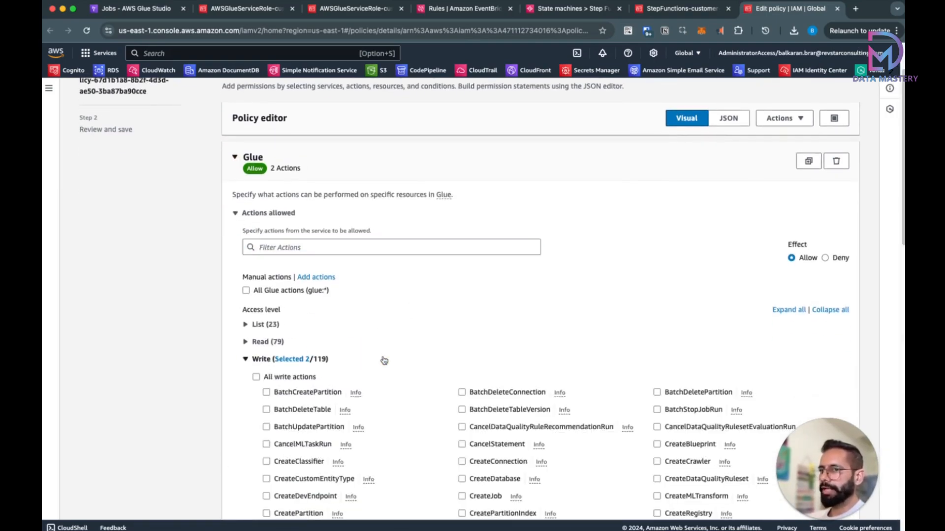
{"action": "scroll", "coordinate": [383, 358], "scroll_direction": "down", "scroll_amount": 5}
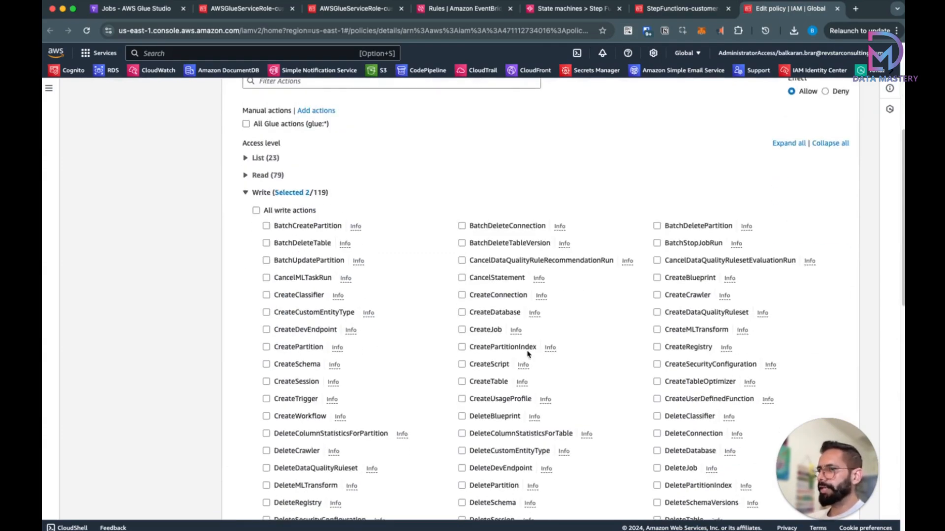
{"action": "scroll", "coordinate": [526, 355], "scroll_direction": "down", "scroll_amount": 15}
{"action": "scroll", "coordinate": [529, 355], "scroll_direction": "up", "scroll_amount": 8}
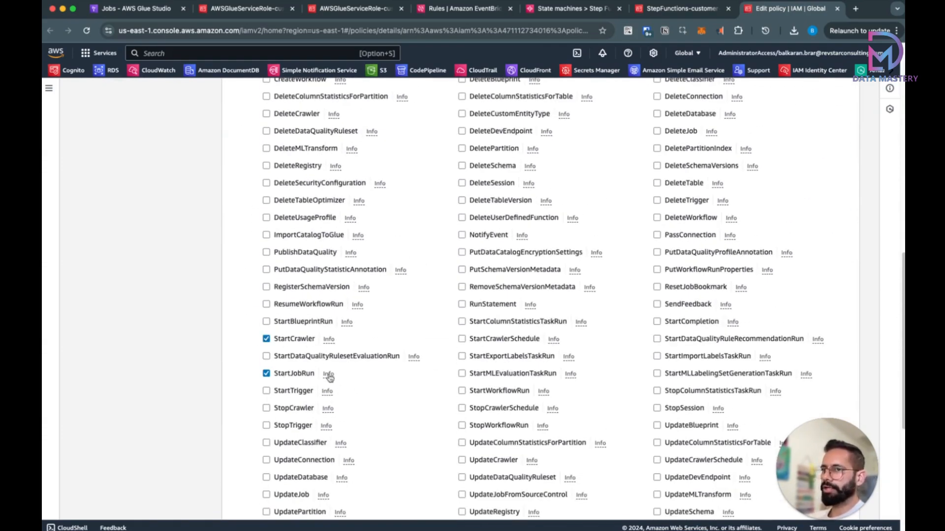
{"action": "scroll", "coordinate": [344, 384], "scroll_direction": "down", "scroll_amount": 6}
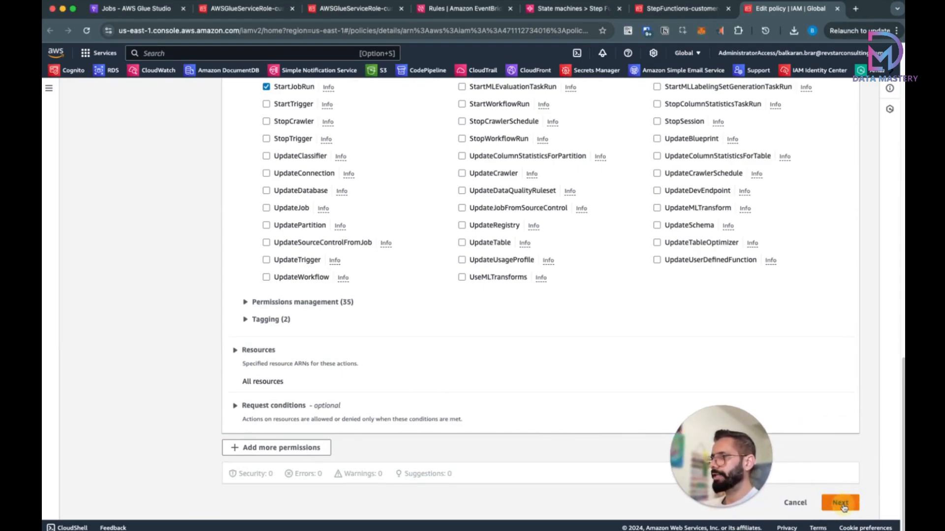
{"action": "left_click", "coordinate": [844, 508]}
{"action": "left_click", "coordinate": [836, 333]}
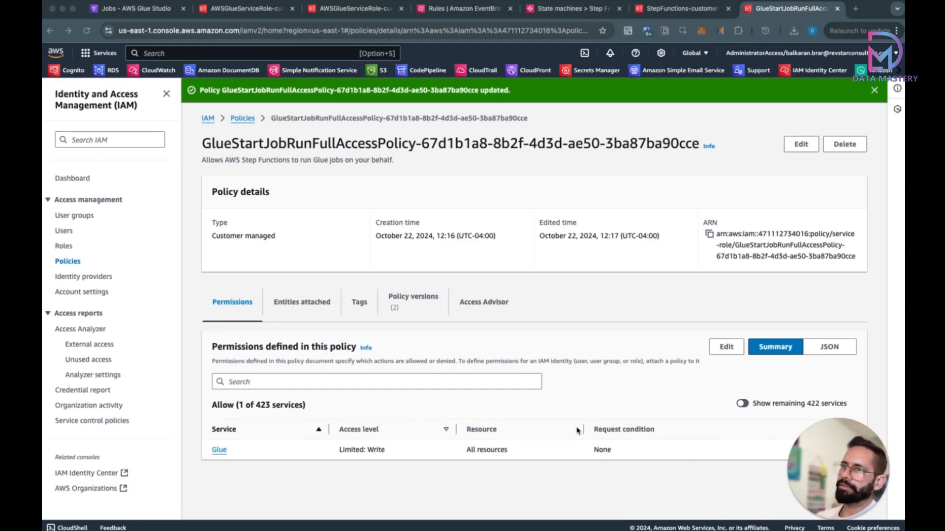
Step: Back on the Step Functions role tab, search 'event' and go to Amazon EventBridge
{"action": "left_click", "coordinate": [662, 14]}
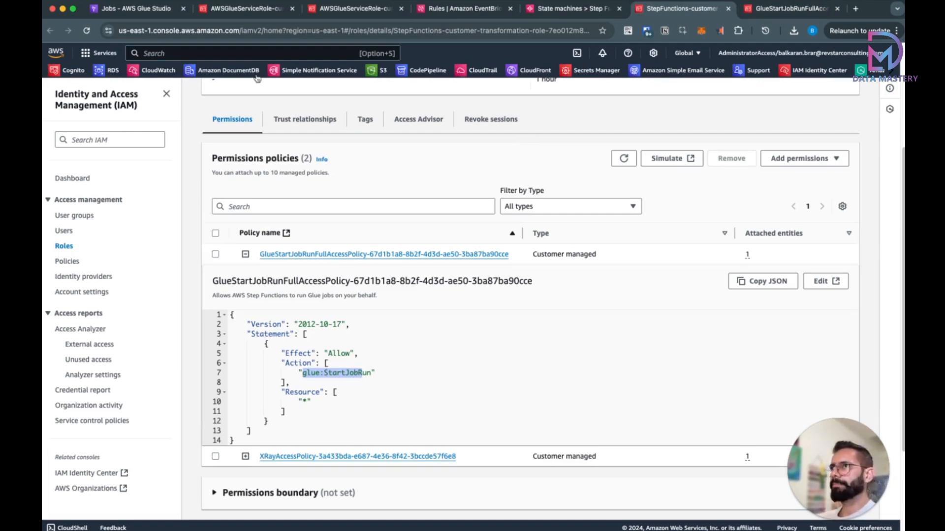
{"action": "type", "text": "event"}
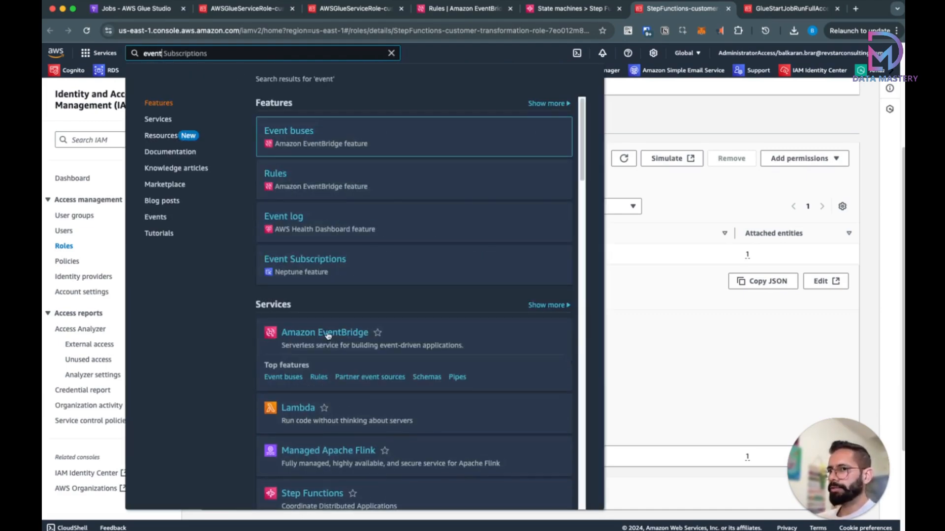
{"action": "left_click", "coordinate": [387, 327]}
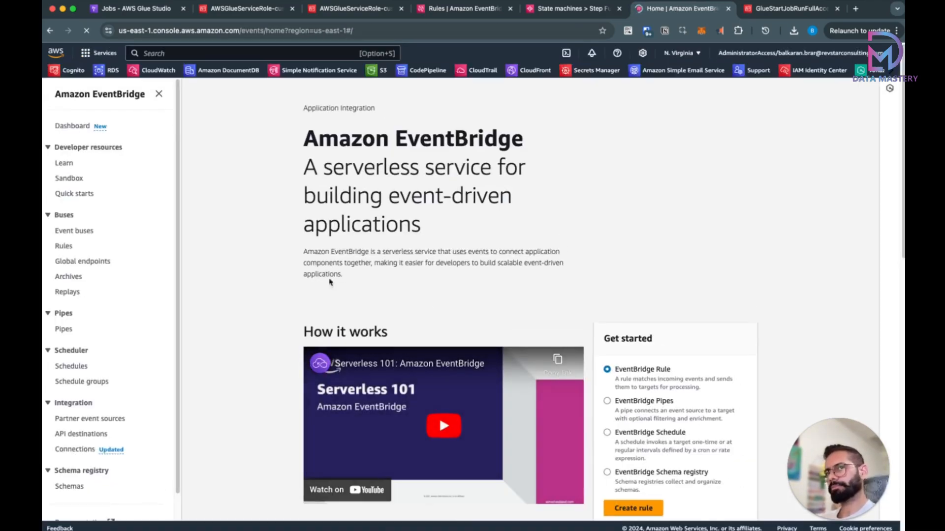
Step: Create an EventBridge rule named customer-transformation on the default bus and advance to the event pattern
{"action": "left_click", "coordinate": [64, 247]}
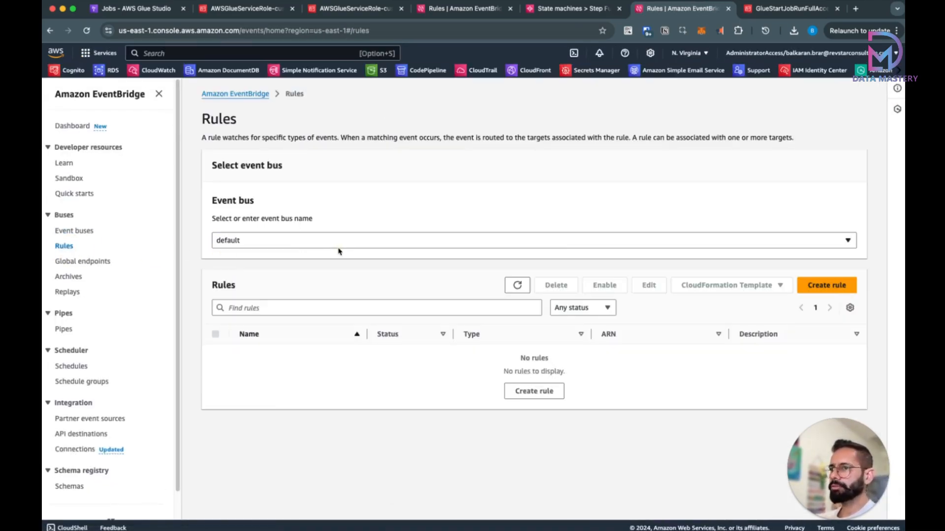
{"action": "left_click", "coordinate": [534, 392]}
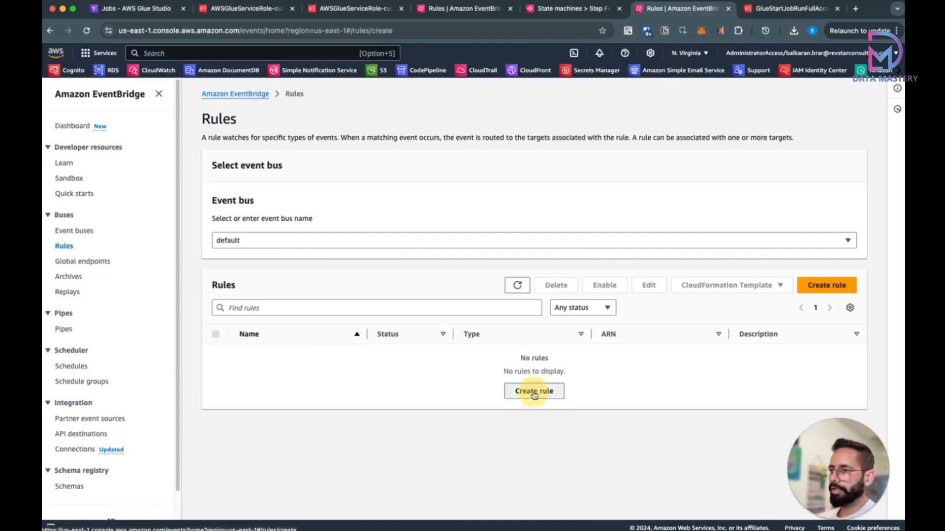
{"action": "left_click", "coordinate": [316, 201]}
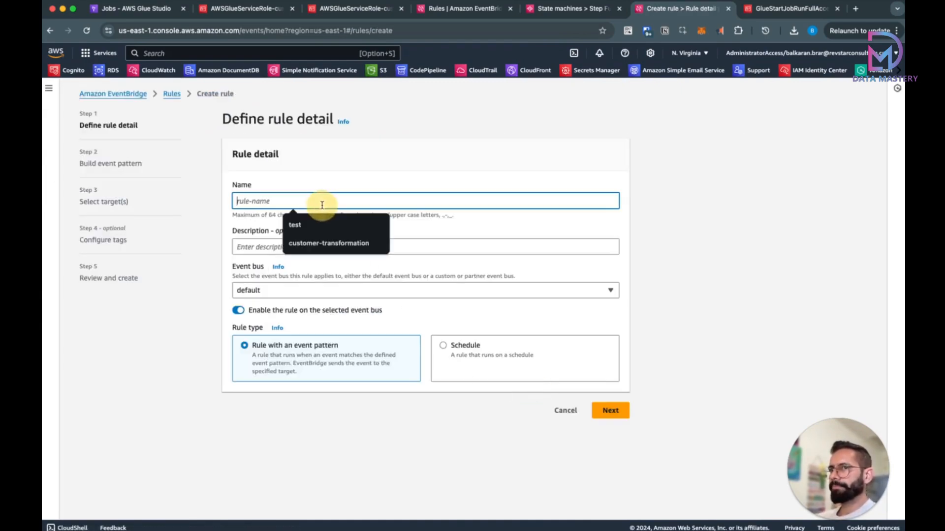
{"action": "left_click", "coordinate": [340, 246]}
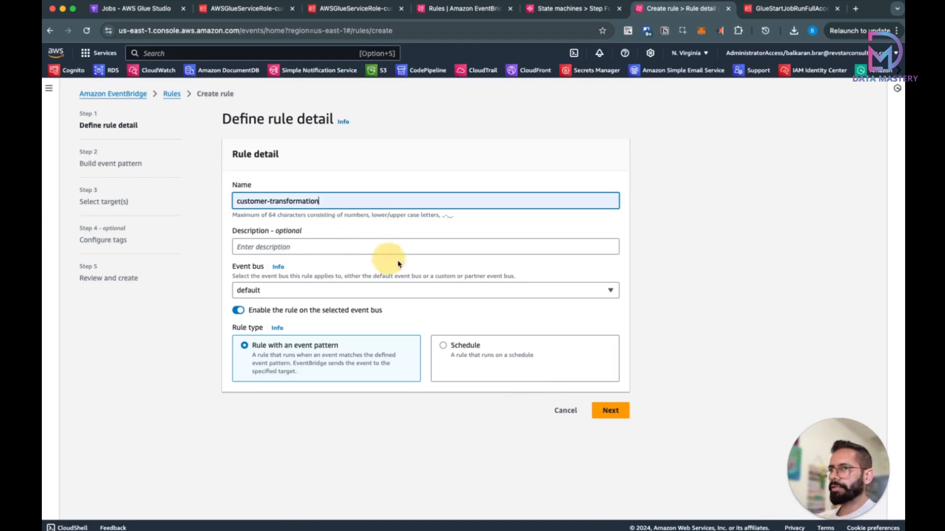
{"action": "left_click", "coordinate": [602, 412]}
{"action": "scroll", "coordinate": [475, 333], "scroll_direction": "down", "scroll_amount": 10}
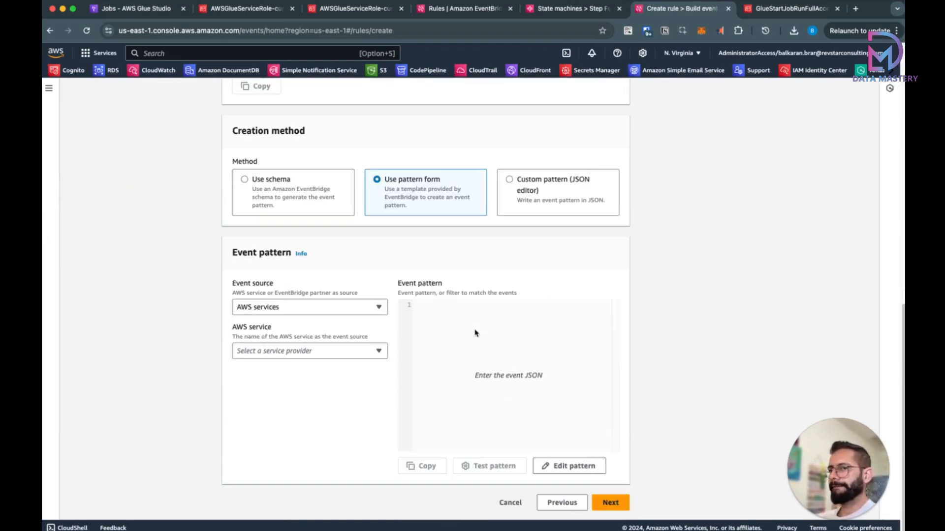
Step: Use AWS services with Simple Storage Service (S3) as the source and Amazon S3 Event Notification as event type
{"action": "left_click", "coordinate": [288, 309]}
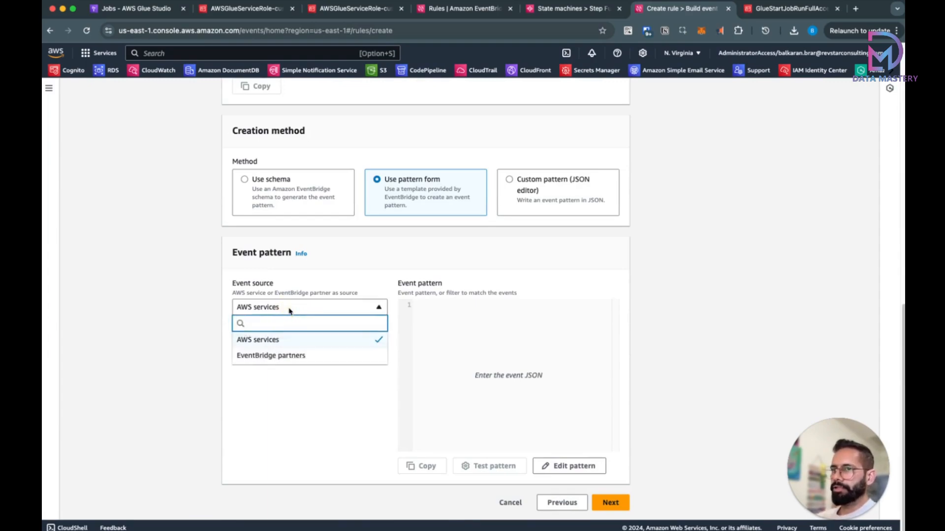
{"action": "left_click", "coordinate": [289, 309]}
{"action": "left_click", "coordinate": [300, 356]}
{"action": "type", "text": "s3"}
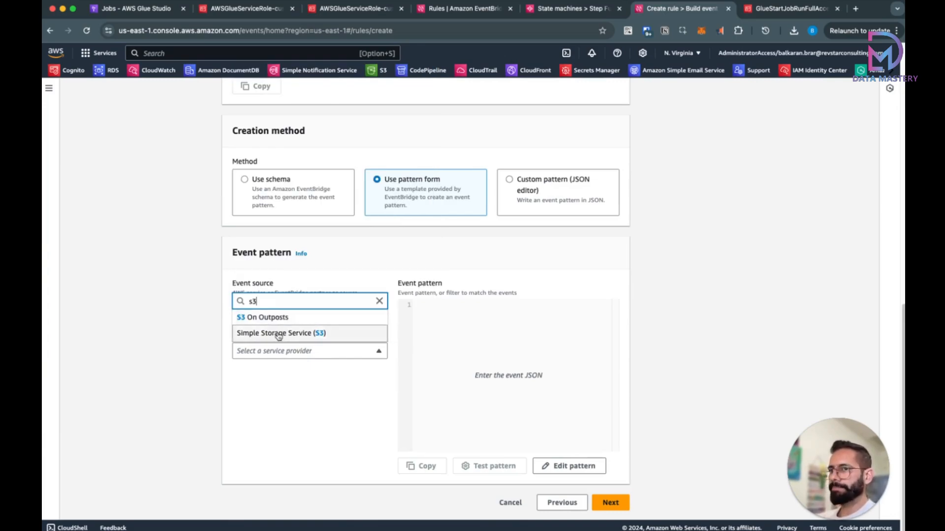
{"action": "left_click", "coordinate": [279, 333]}
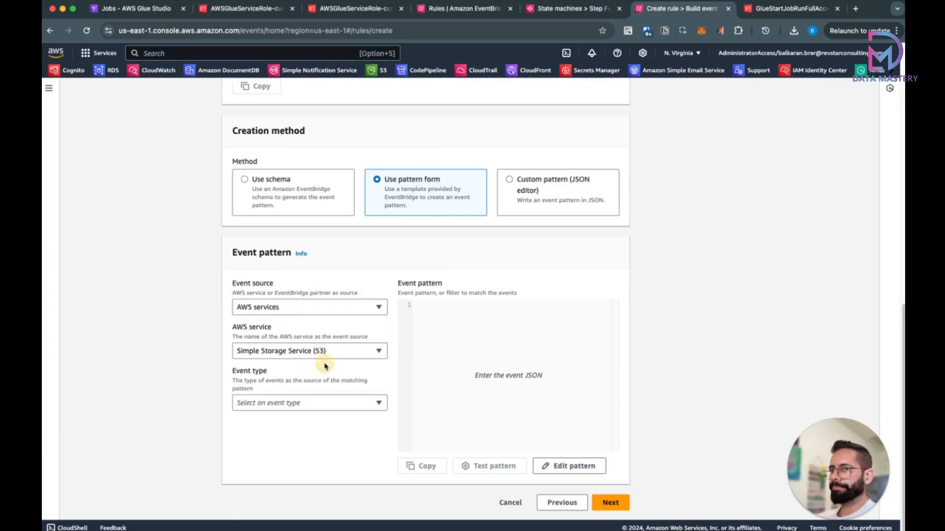
{"action": "left_click", "coordinate": [278, 404]}
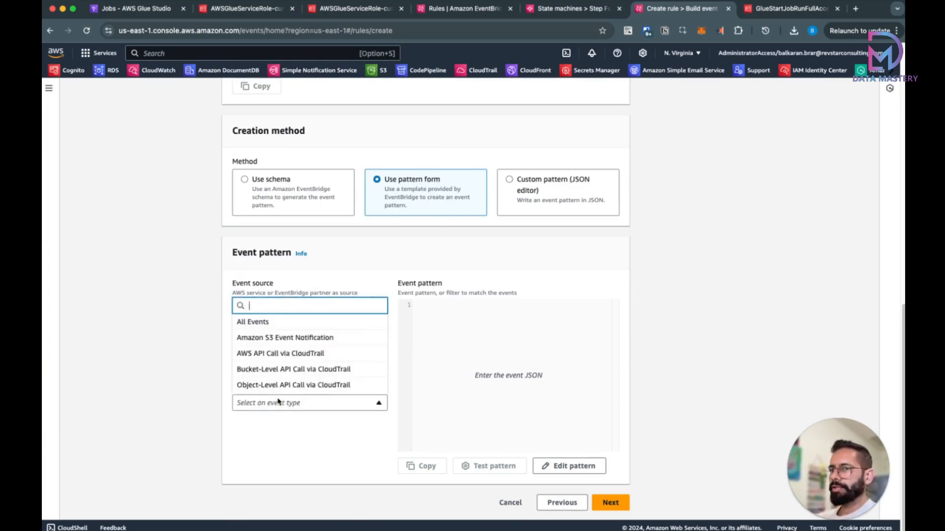
{"action": "left_click", "coordinate": [294, 338]}
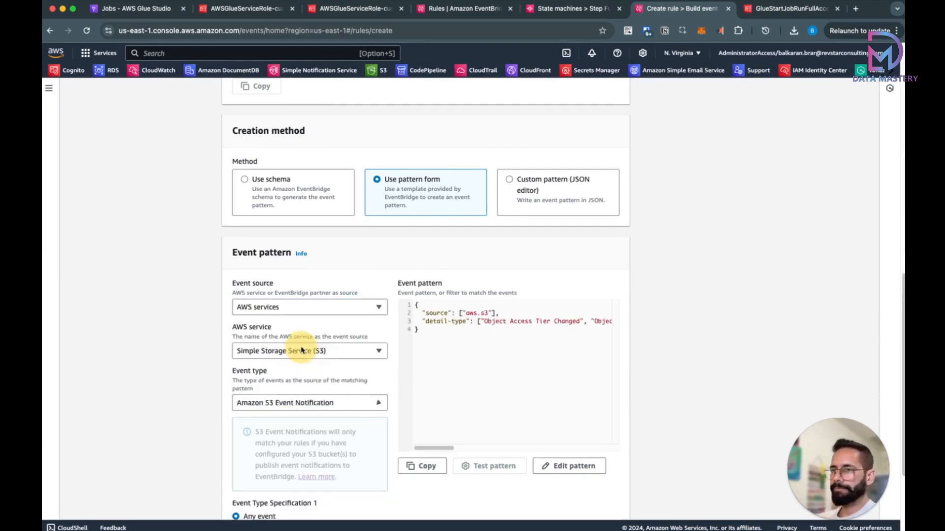
Step: Match only Object Created events from the bucket named datamastery-workflow-orchestration
{"action": "scroll", "coordinate": [315, 374], "scroll_direction": "down", "scroll_amount": 3}
{"action": "left_click", "coordinate": [273, 393]}
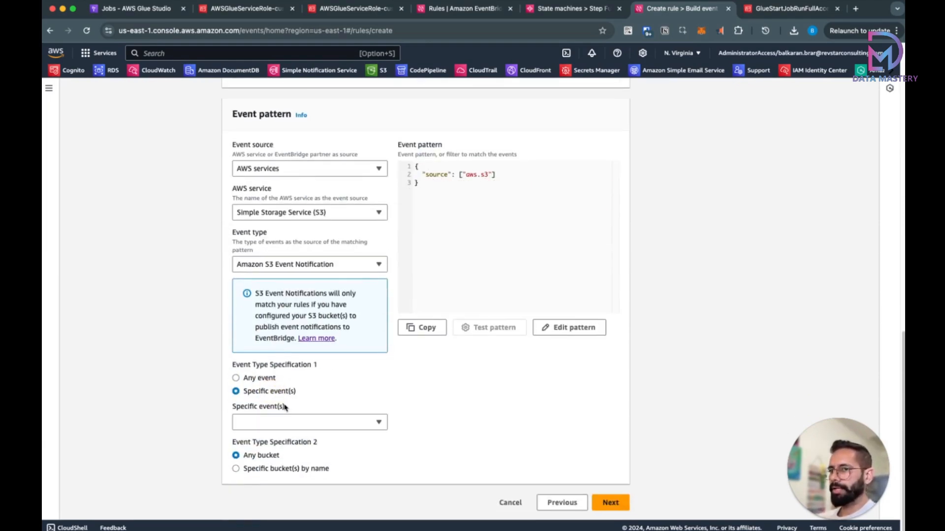
{"action": "left_click", "coordinate": [284, 423]}
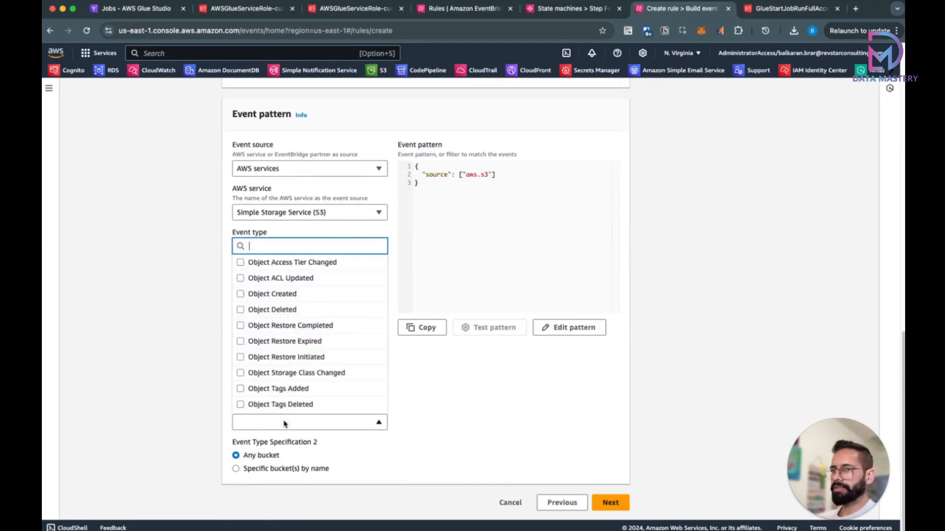
{"action": "left_click", "coordinate": [288, 295]}
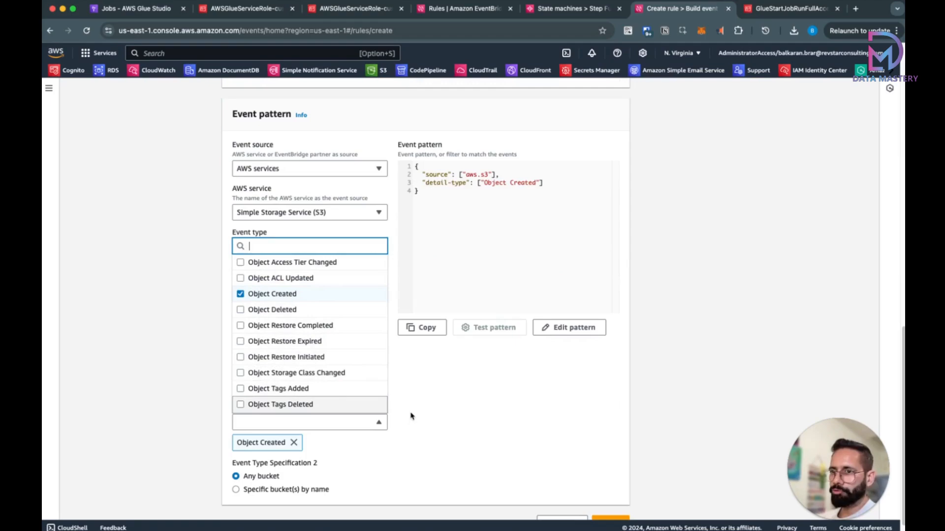
{"action": "scroll", "coordinate": [376, 443], "scroll_direction": "down", "scroll_amount": 1}
{"action": "left_click", "coordinate": [297, 471]}
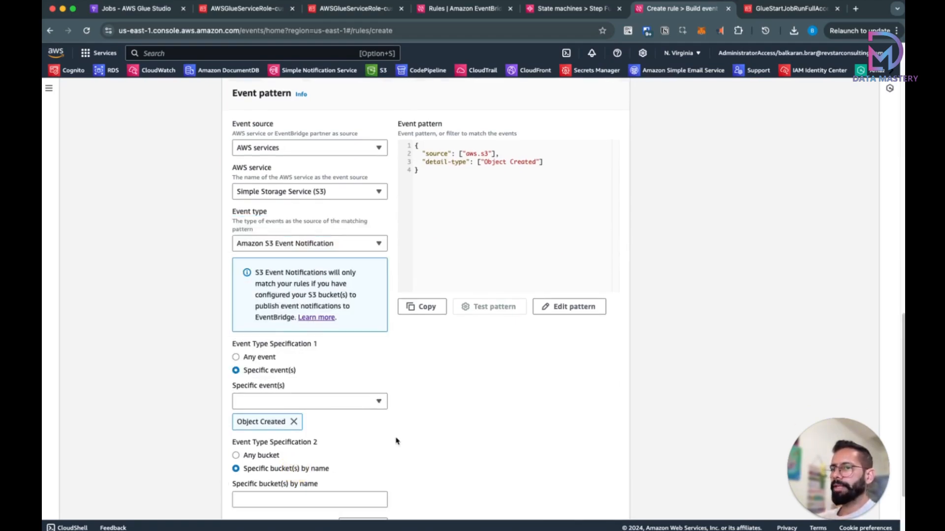
{"action": "scroll", "coordinate": [439, 421], "scroll_direction": "down", "scroll_amount": 3}
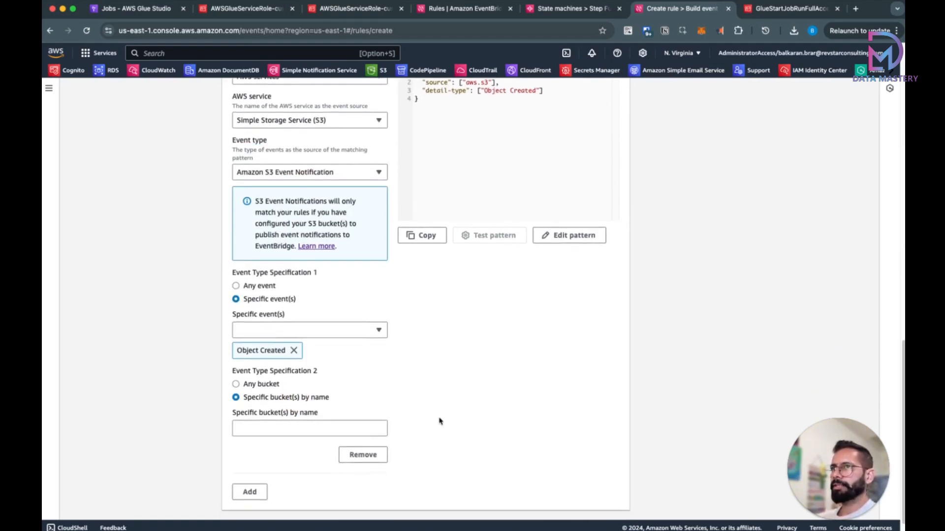
{"action": "left_click", "coordinate": [263, 430]}
{"action": "type", "text": "datamast"}
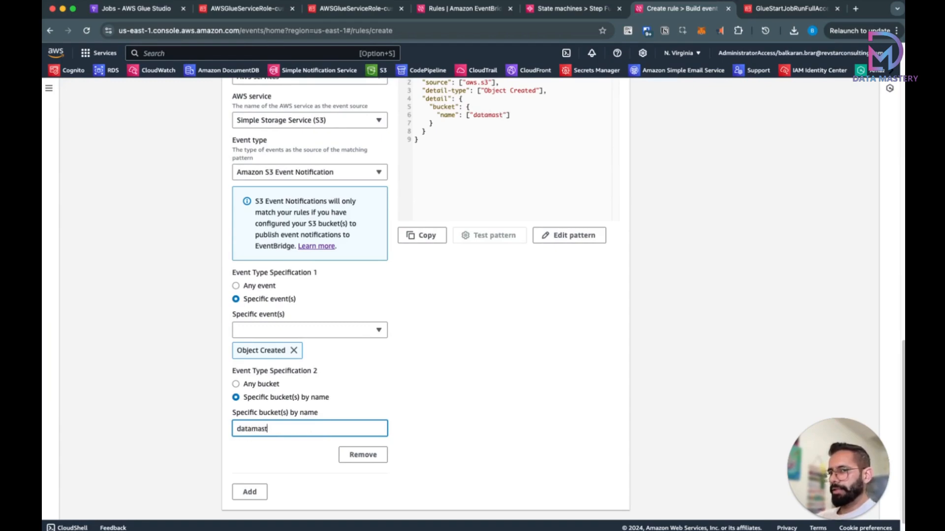
{"action": "type", "text": "ery-wo"}
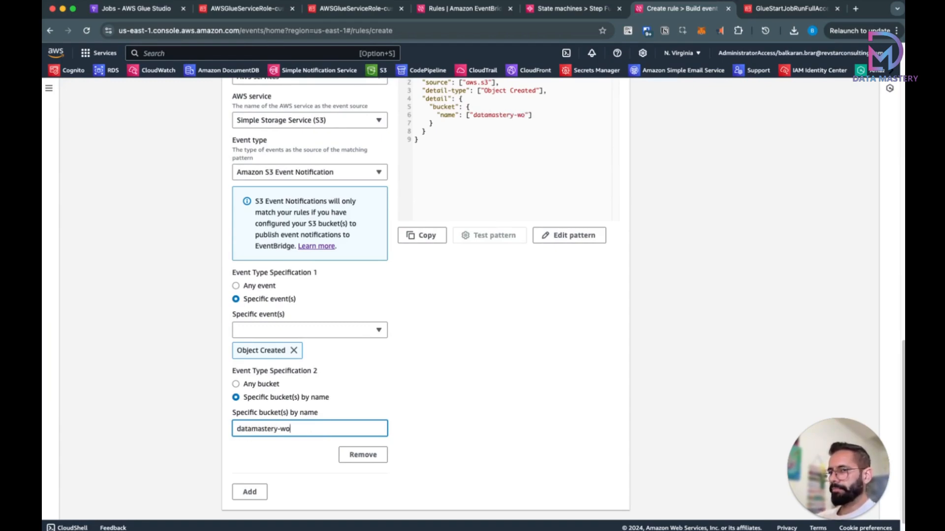
{"action": "type", "text": "rkflow-orchestration"}
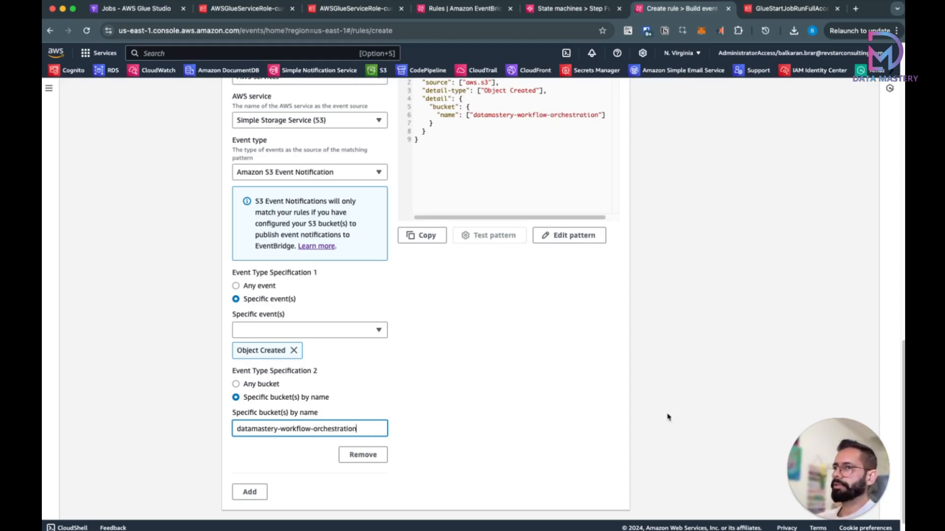
{"action": "scroll", "coordinate": [523, 379], "scroll_direction": "up", "scroll_amount": 10}
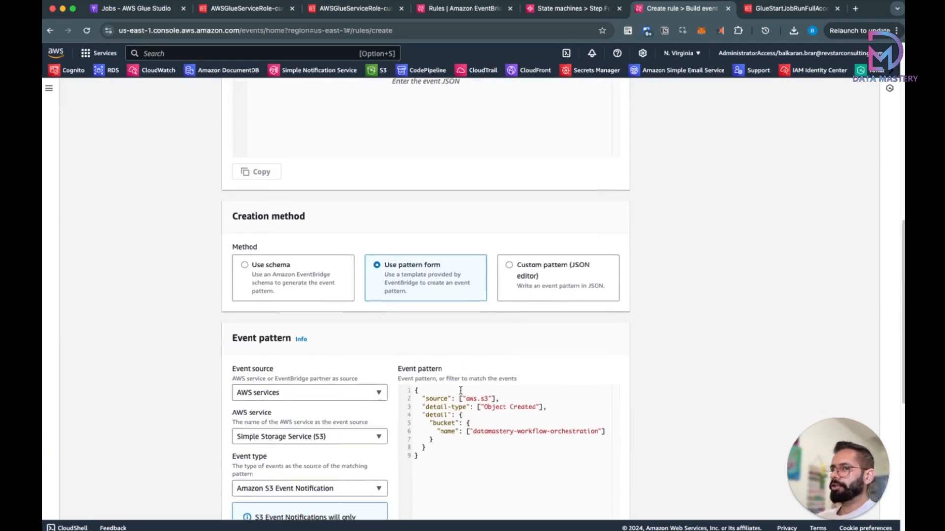
Step: Review the generated event pattern JSON, checking the datamastery-workflow-orchestration bucket name
{"action": "scroll", "coordinate": [461, 391], "scroll_direction": "down", "scroll_amount": 3}
{"action": "left_click_drag", "start_coordinate": [416, 301], "coordinate": [433, 371]}
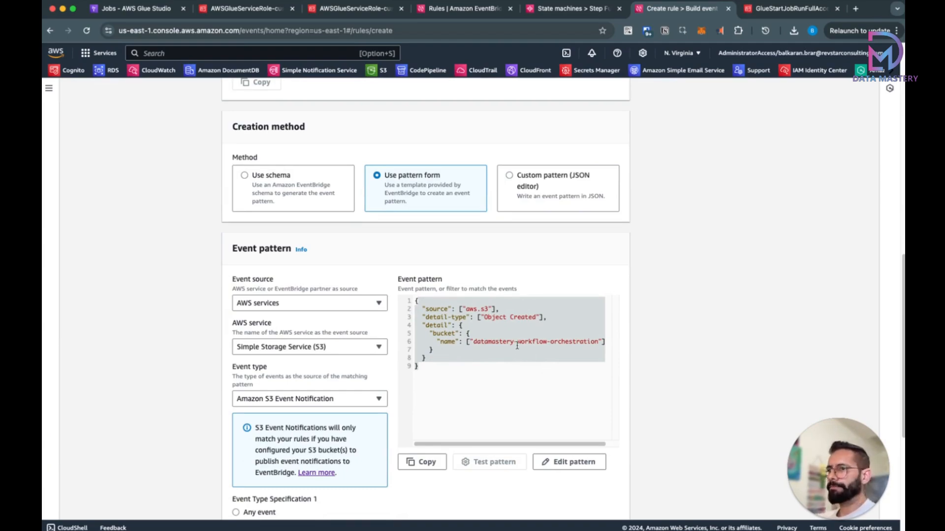
{"action": "left_click_drag", "start_coordinate": [471, 341], "coordinate": [604, 342]}
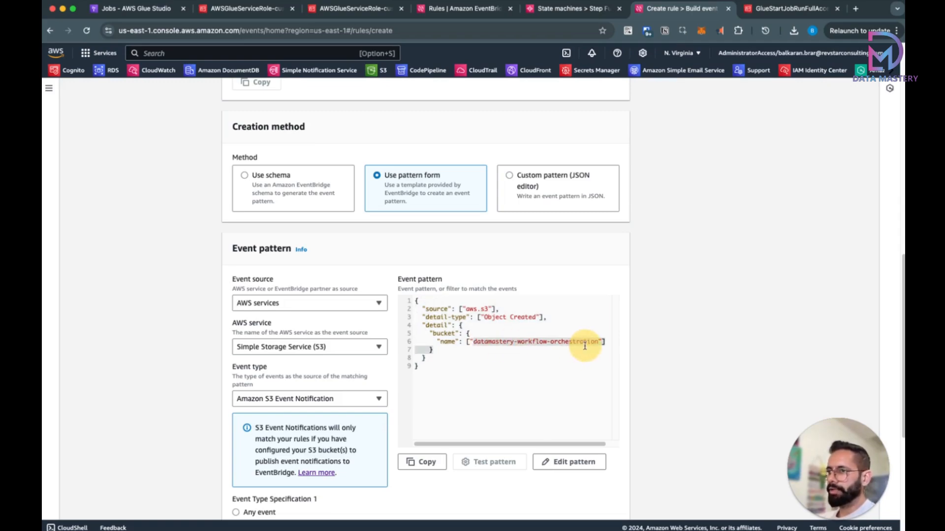
{"action": "left_click", "coordinate": [445, 353]}
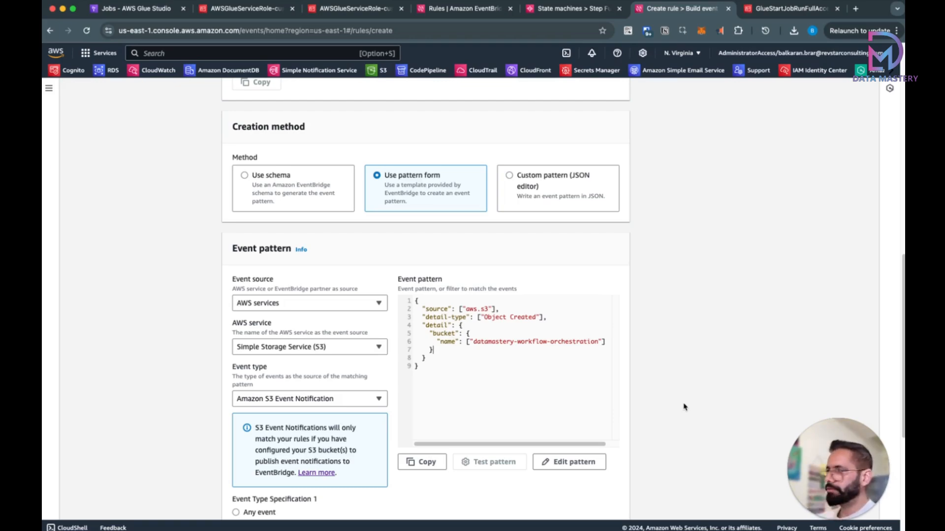
Step: Edit the pattern JSON to add an "object" key condition with prefix "raw/"
{"action": "left_click", "coordinate": [580, 464]}
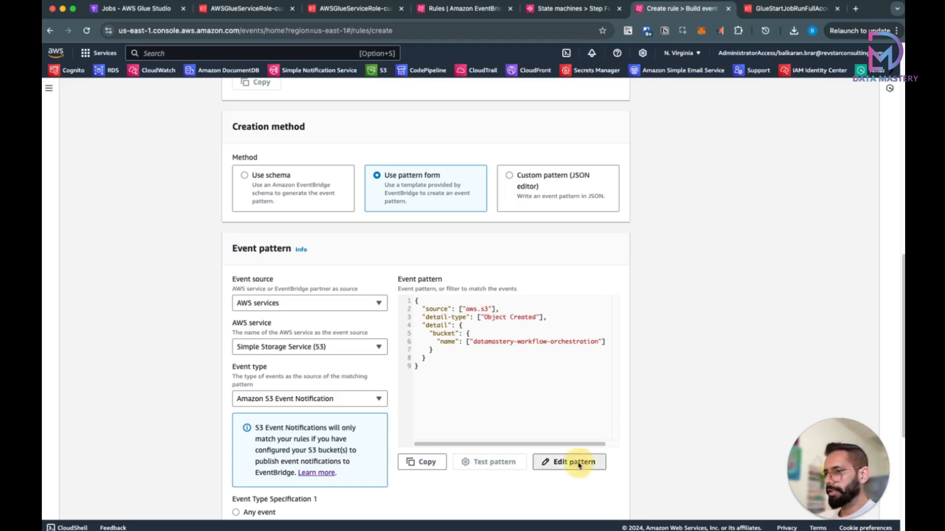
{"action": "left_click", "coordinate": [280, 372]}
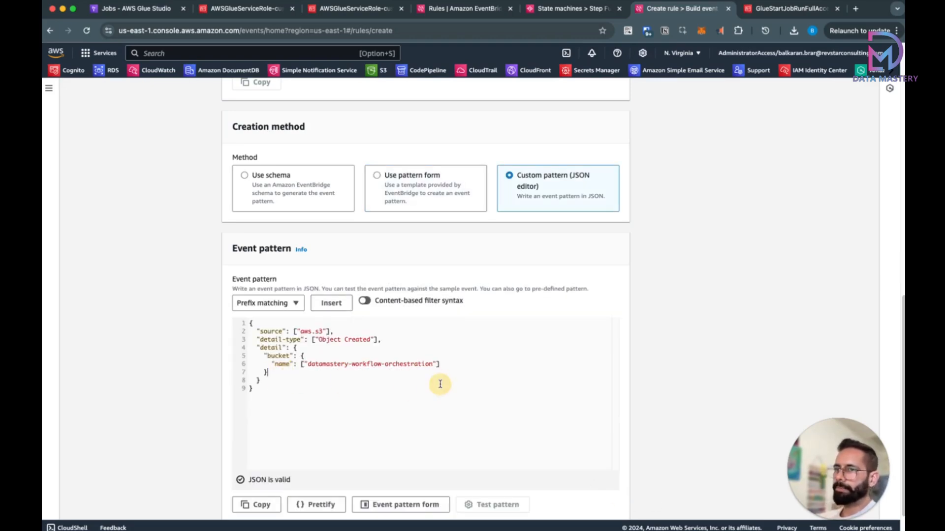
{"action": "type", "text": ","}
{"action": "key", "text": "Return"}
{"action": "type", "text": "\"object"}
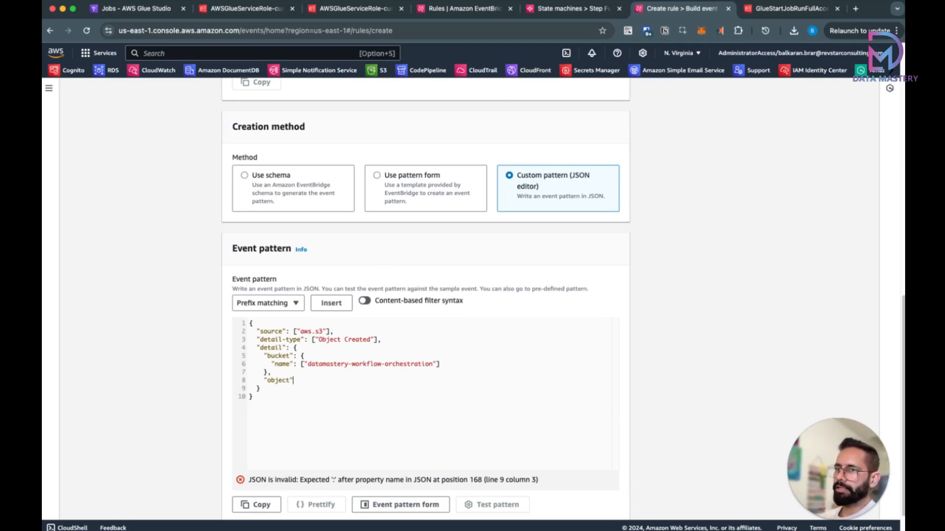
{"action": "type", "text": "\": {"}
{"action": "key", "text": "Return"}
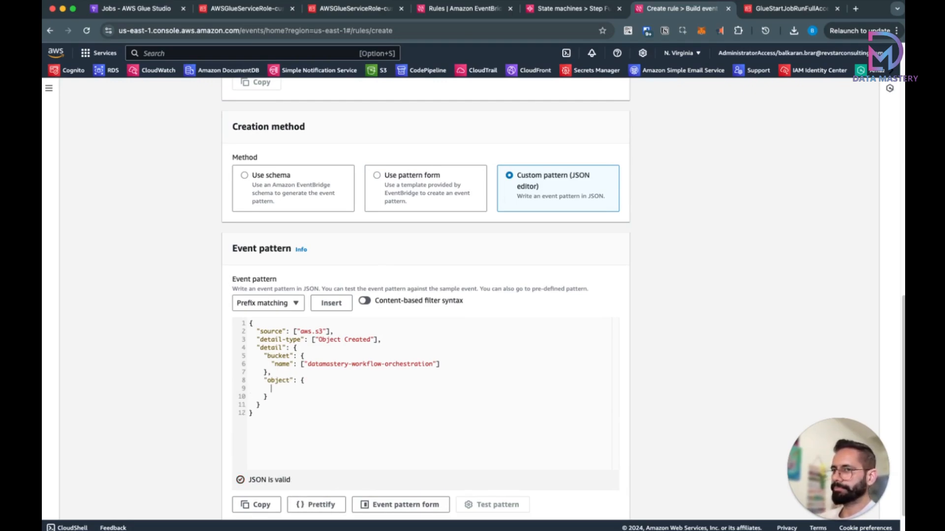
{"action": "type", "text": "\"key"}
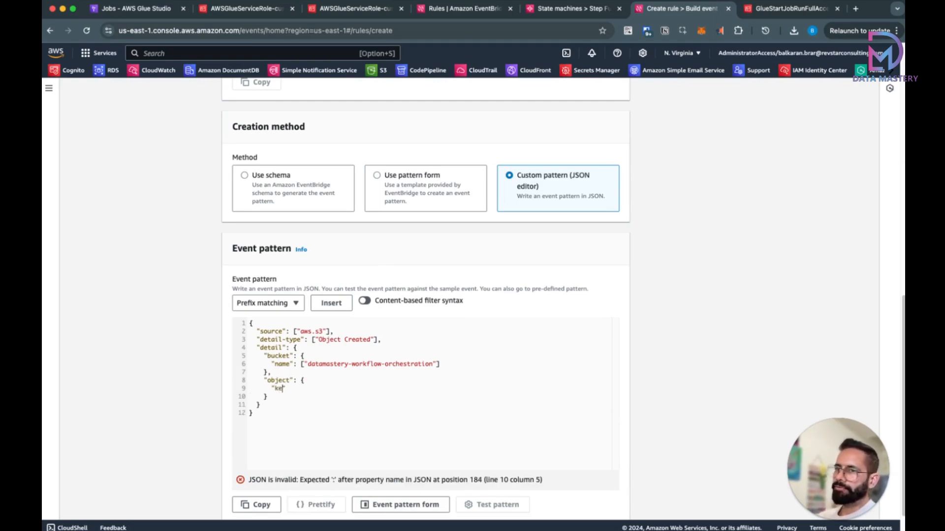
{"action": "type", "text": "\""}
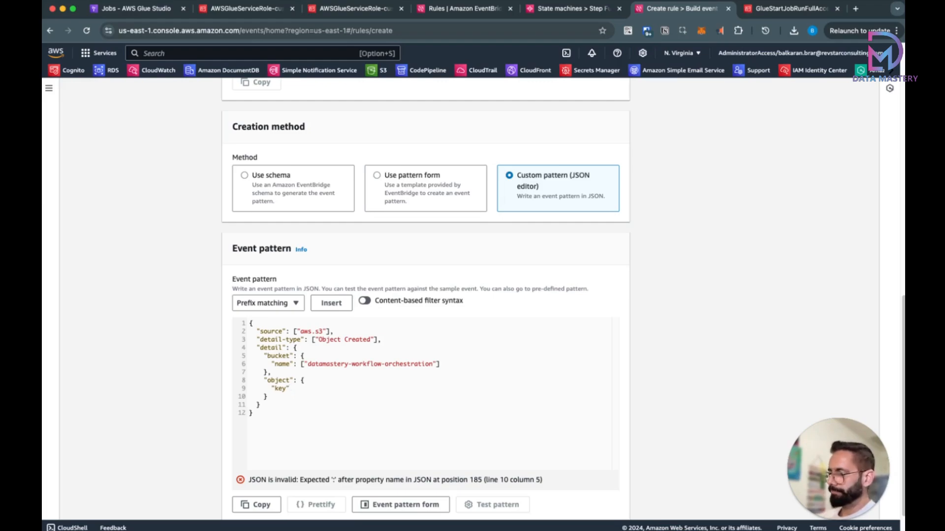
{"action": "type", "text": ": ["}
{"action": "key", "text": "Return"}
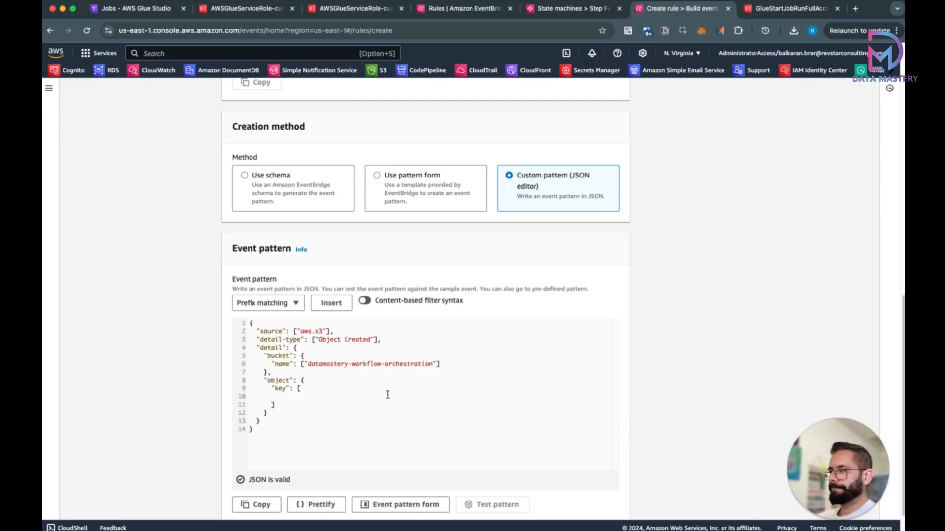
{"action": "left_click", "coordinate": [295, 399]}
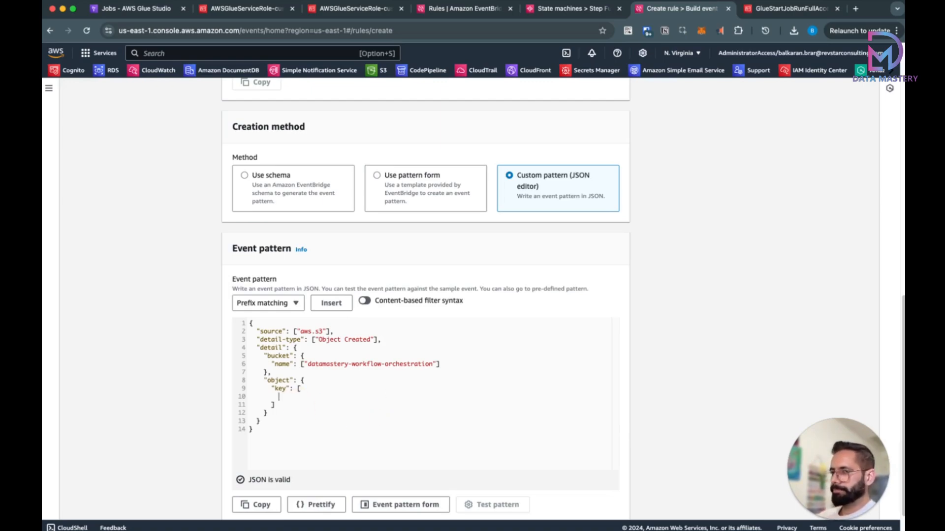
{"action": "type", "text": "{"}
{"action": "key", "text": "Return"}
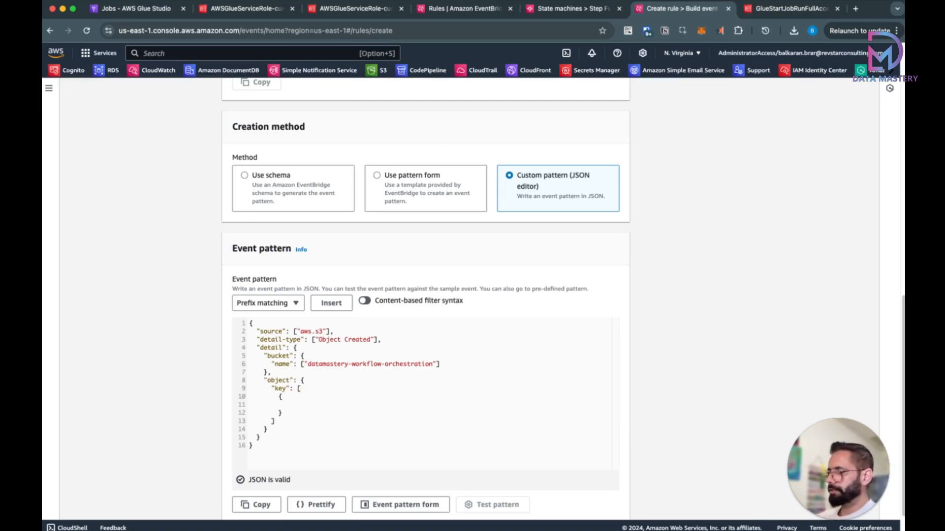
{"action": "type", "text": "\"prefix\""}
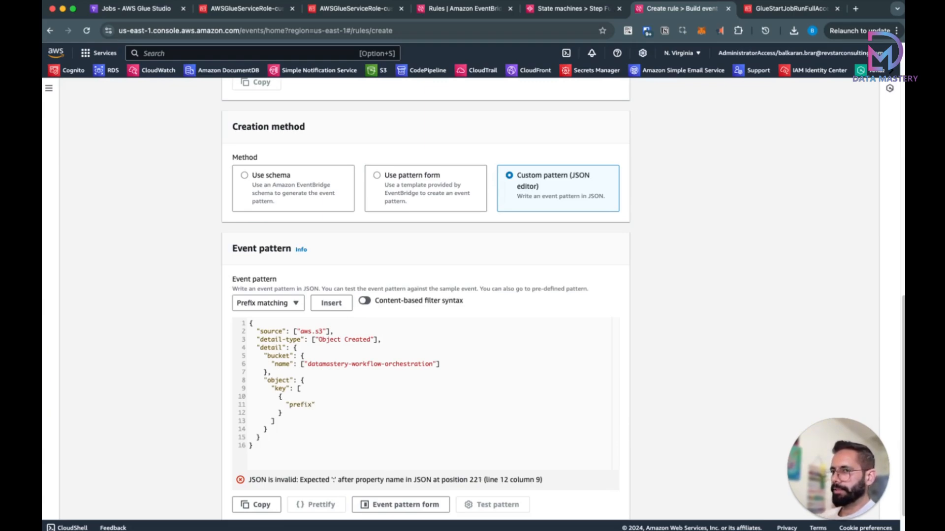
{"action": "type", "text": ": \"raw/"}
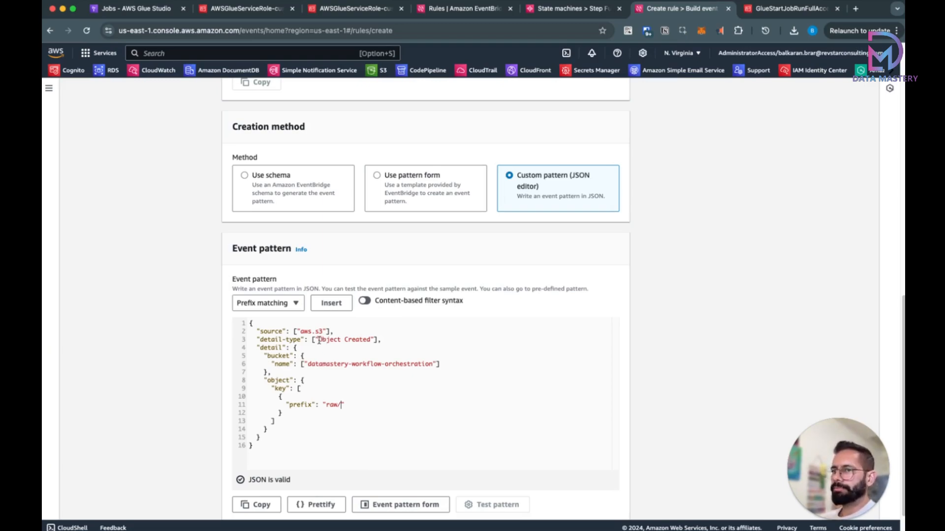
Step: Verify the Object Created type, bucket name and raw/ prefix, then move on to targets
{"action": "left_click_drag", "start_coordinate": [318, 340], "coordinate": [371, 342]}
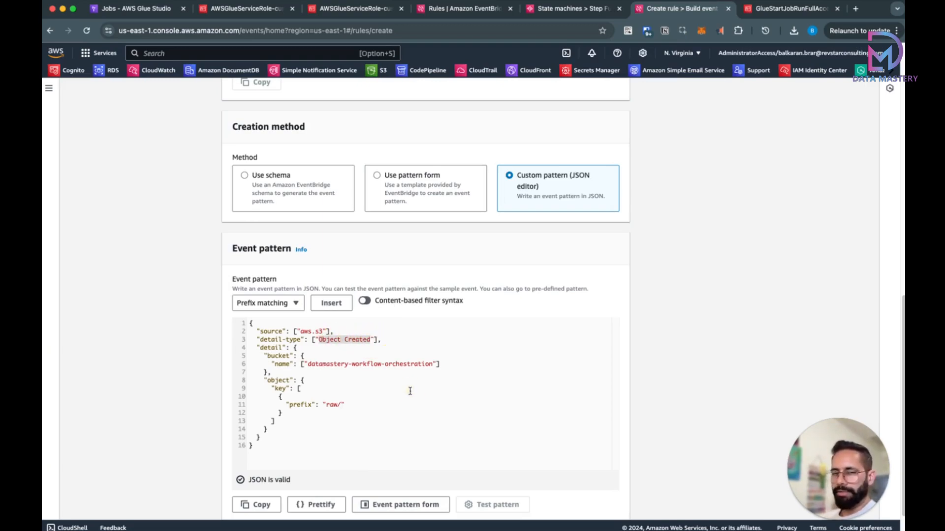
{"action": "left_click_drag", "start_coordinate": [309, 365], "coordinate": [432, 364]}
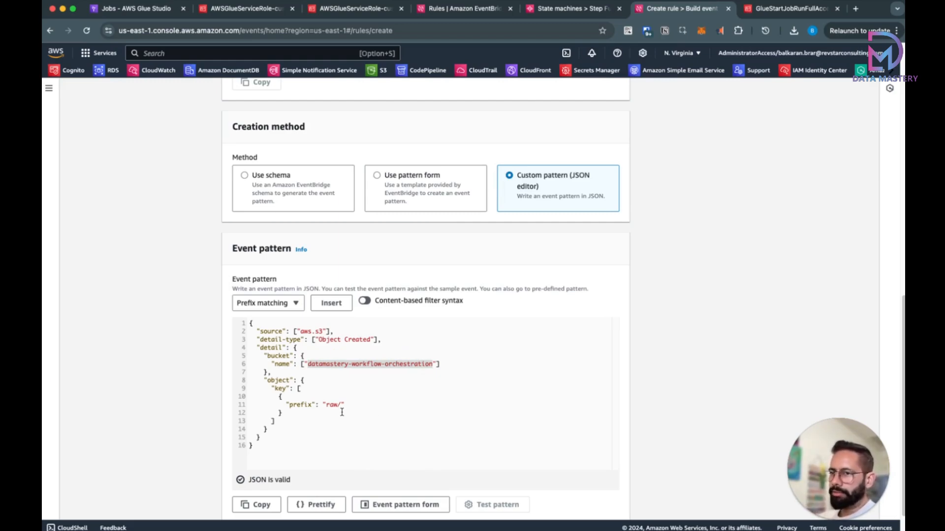
{"action": "left_click_drag", "start_coordinate": [326, 406], "coordinate": [342, 406]}
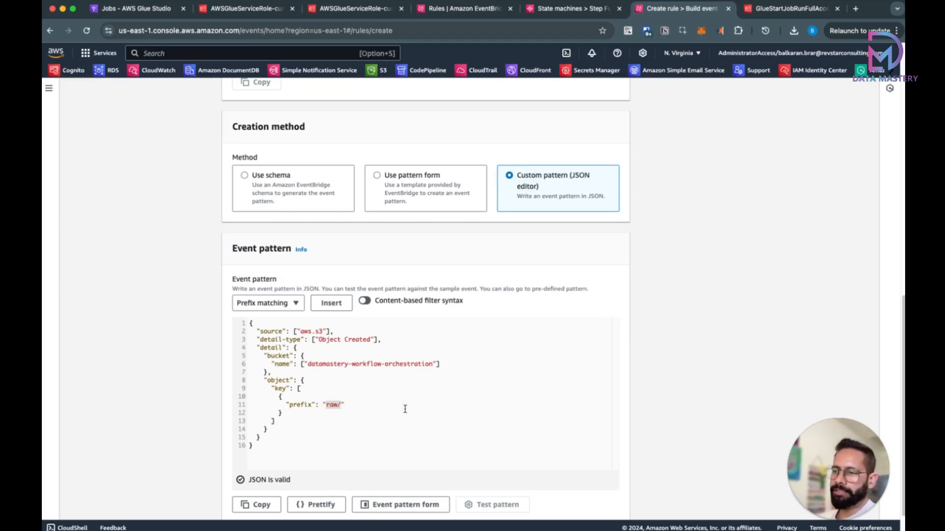
{"action": "left_click", "coordinate": [349, 409]}
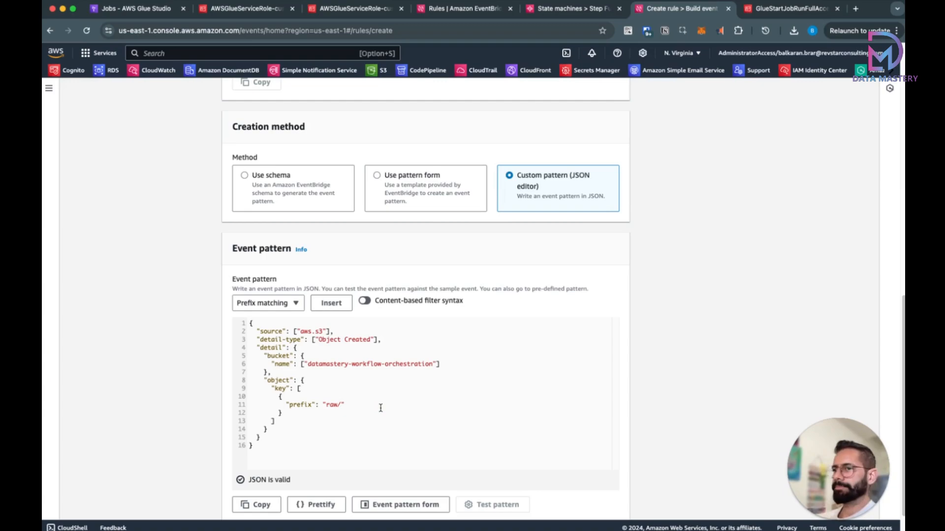
{"action": "scroll", "coordinate": [409, 401], "scroll_direction": "down", "scroll_amount": 2}
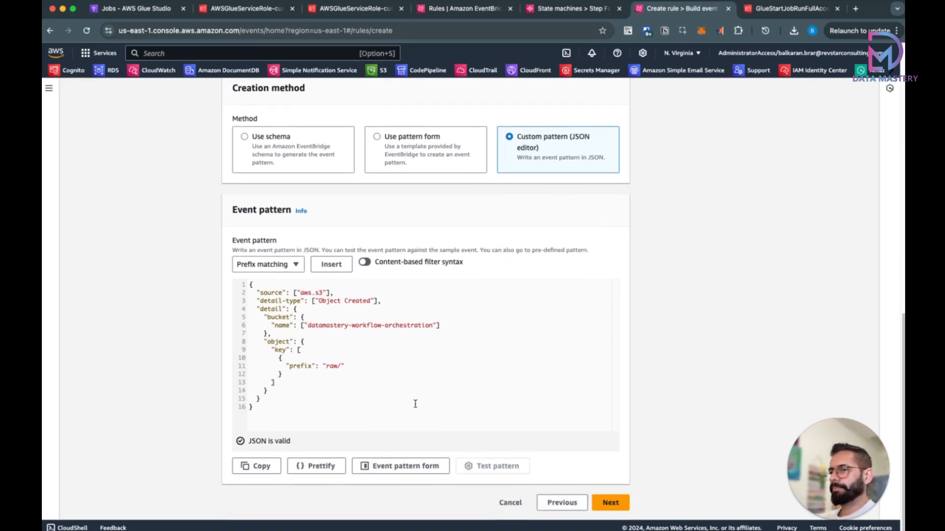
{"action": "left_click", "coordinate": [596, 504]}
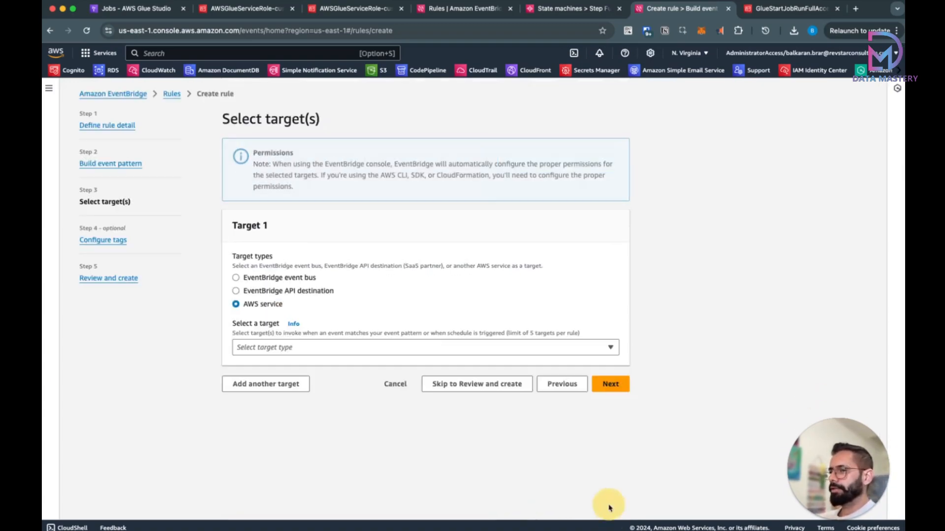
Step: Set the target to the customer-transformation Step Functions state machine and continue to tags
{"action": "left_click", "coordinate": [352, 348]}
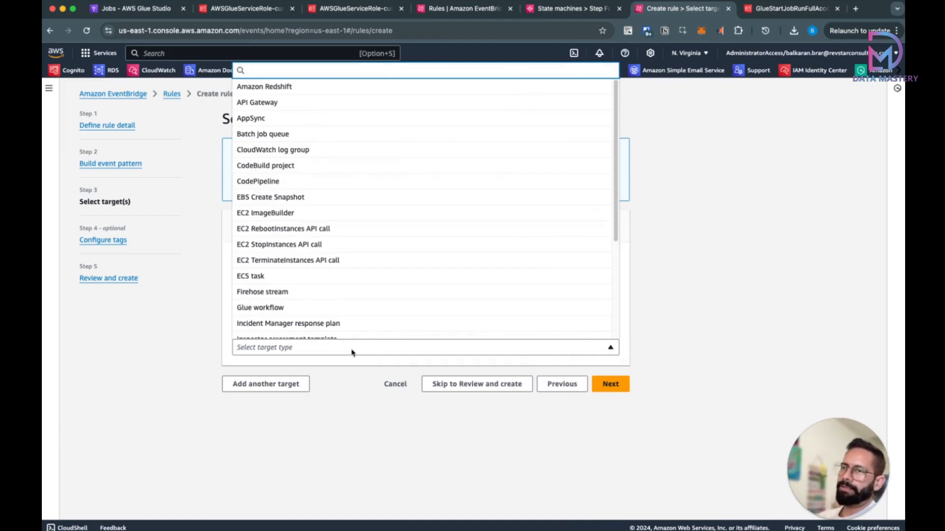
{"action": "type", "text": "ste"}
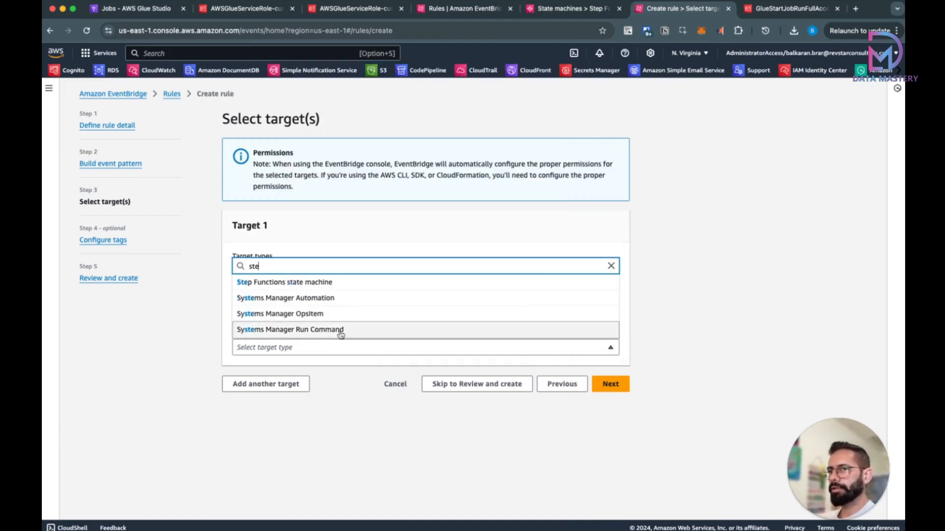
{"action": "left_click", "coordinate": [312, 285]}
{"action": "scroll", "coordinate": [353, 370], "scroll_direction": "down", "scroll_amount": 1}
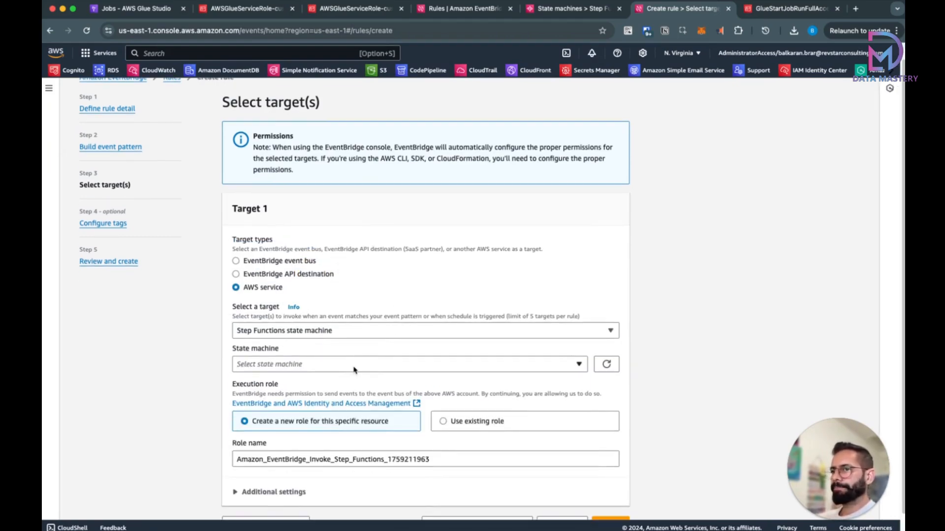
{"action": "left_click", "coordinate": [354, 370]}
{"action": "left_click", "coordinate": [315, 395]}
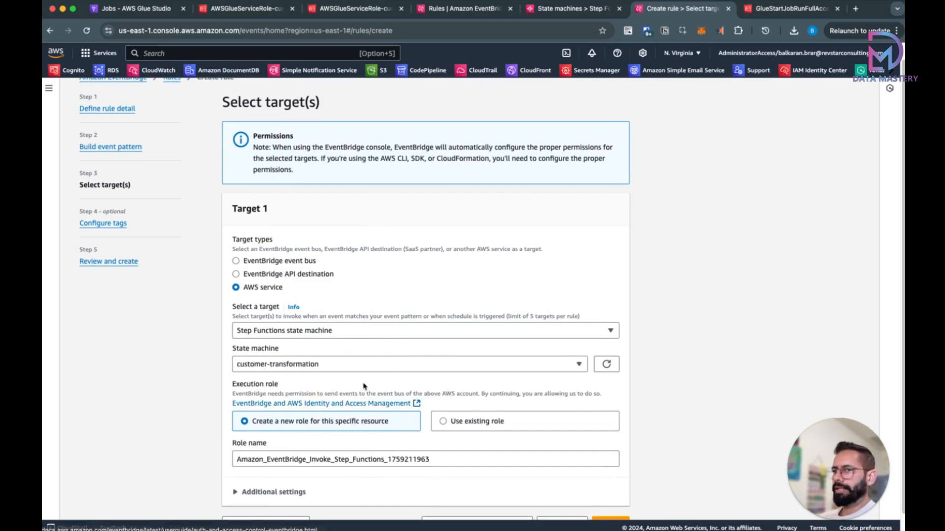
{"action": "scroll", "coordinate": [376, 382], "scroll_direction": "down", "scroll_amount": 1}
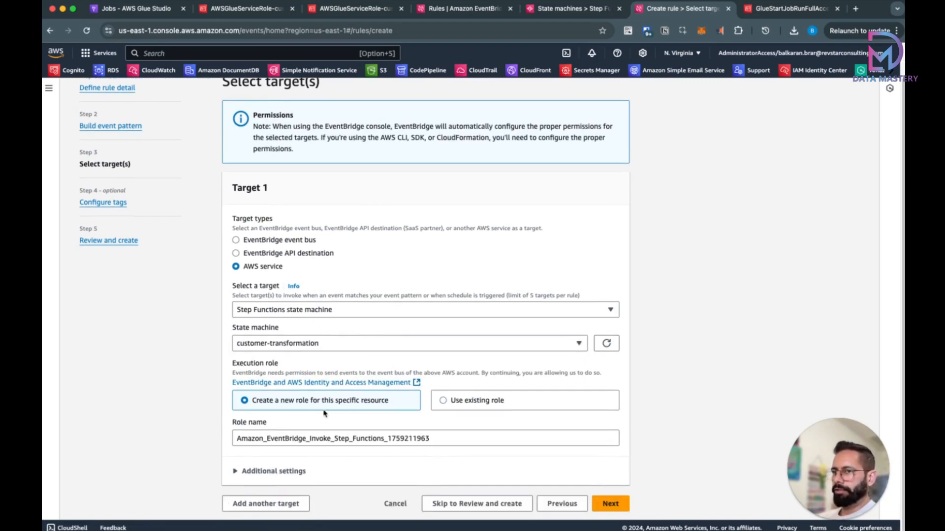
{"action": "scroll", "coordinate": [331, 412], "scroll_direction": "down", "scroll_amount": 1}
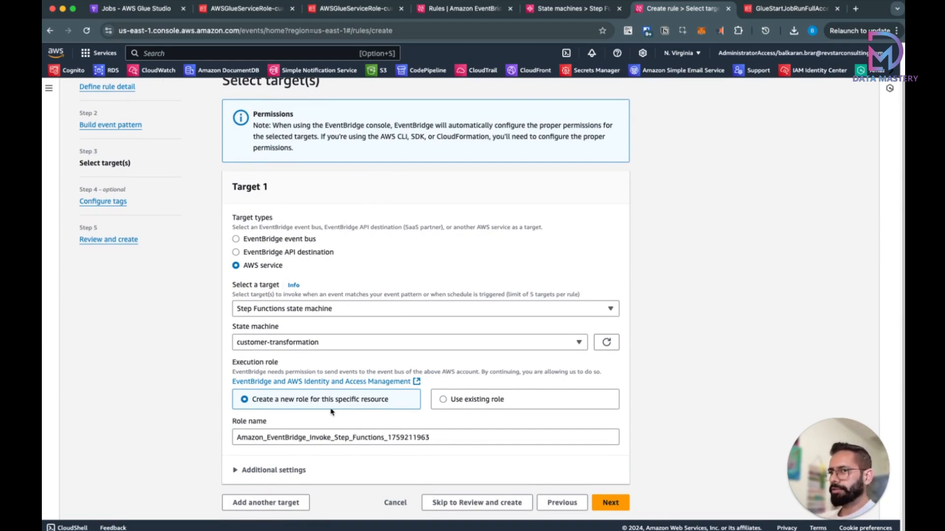
{"action": "left_click", "coordinate": [609, 503]}
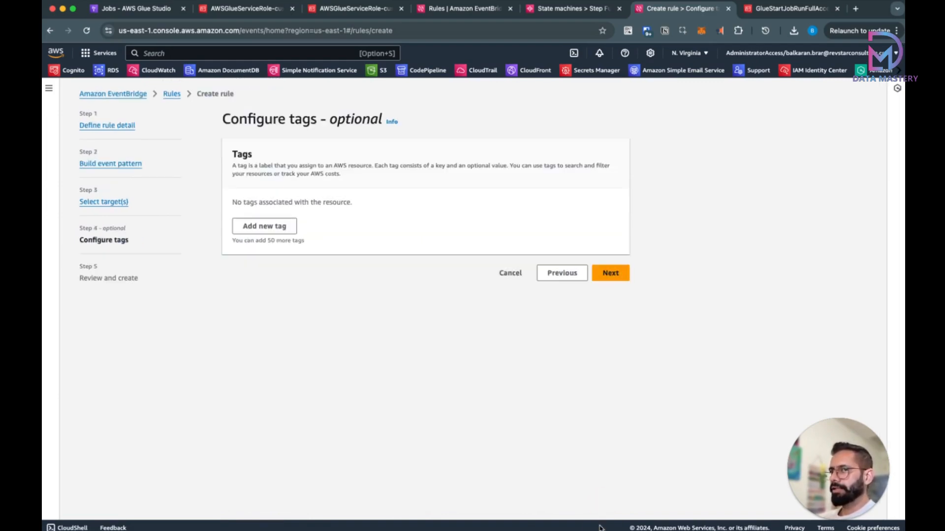
Step: Skip tags and create the customer-transformation rule from the review page
{"action": "left_click", "coordinate": [610, 273]}
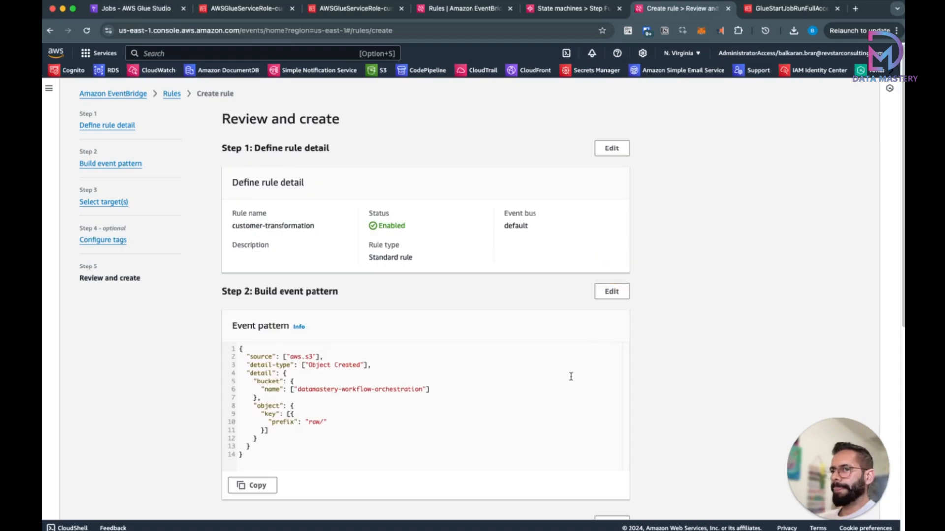
{"action": "scroll", "coordinate": [571, 376], "scroll_direction": "down", "scroll_amount": 7}
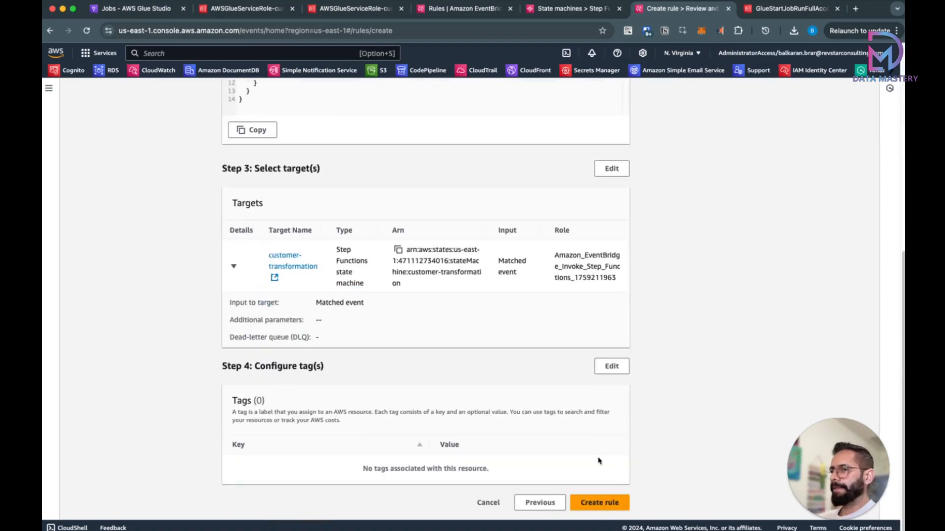
{"action": "left_click", "coordinate": [606, 502]}
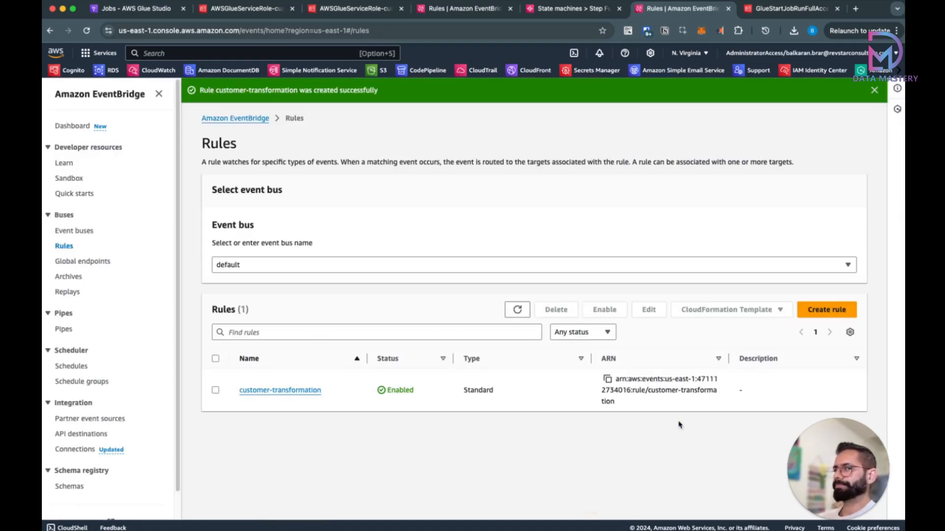
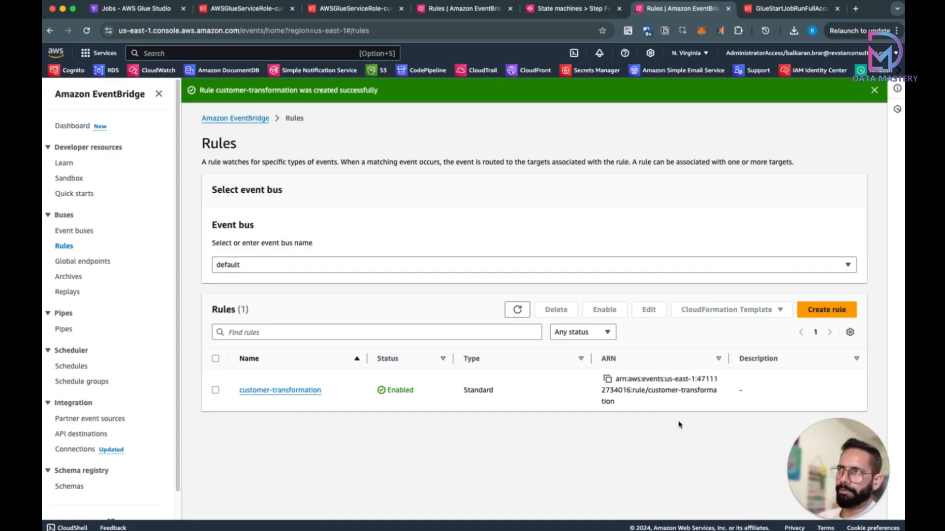
Step: Go to S3 and open the datamastery-workflow-orchestration bucket
{"action": "left_click", "coordinate": [218, 56]}
{"action": "type", "text": "s3"}
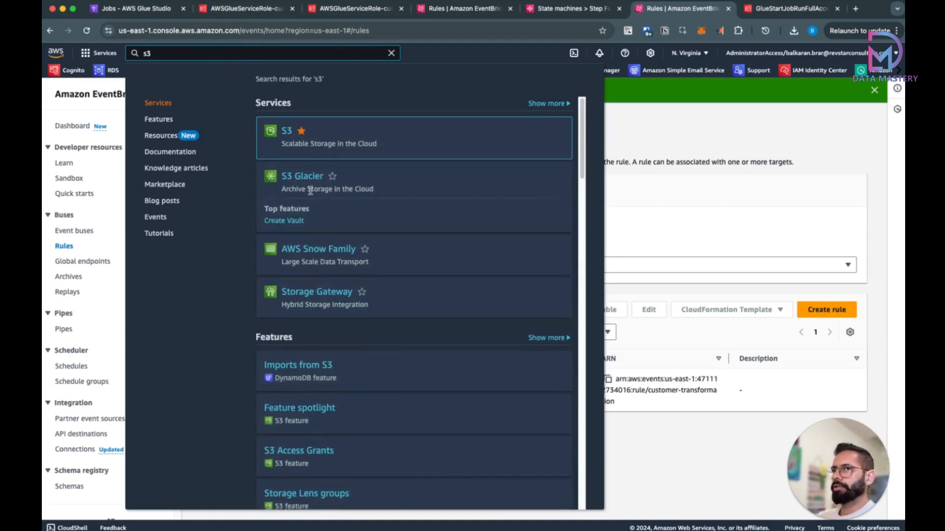
{"action": "left_click", "coordinate": [289, 133]}
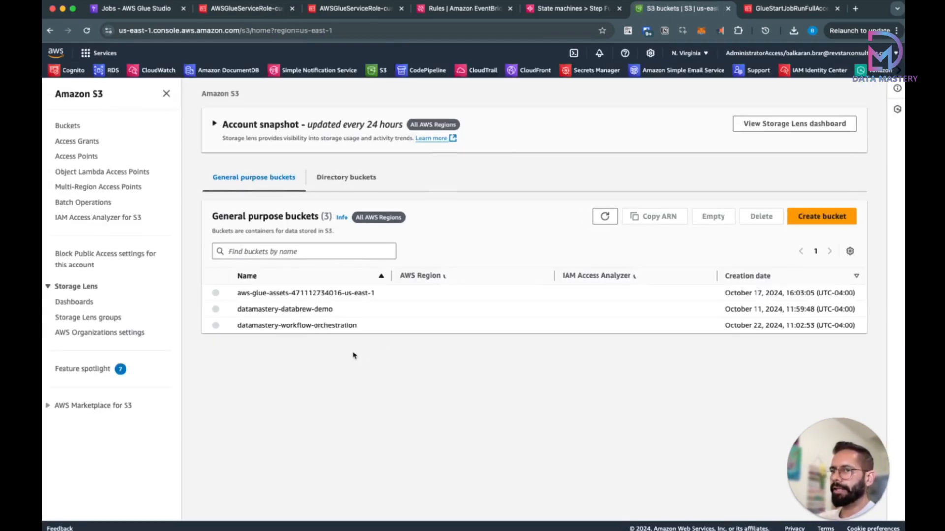
{"action": "left_click", "coordinate": [308, 325]}
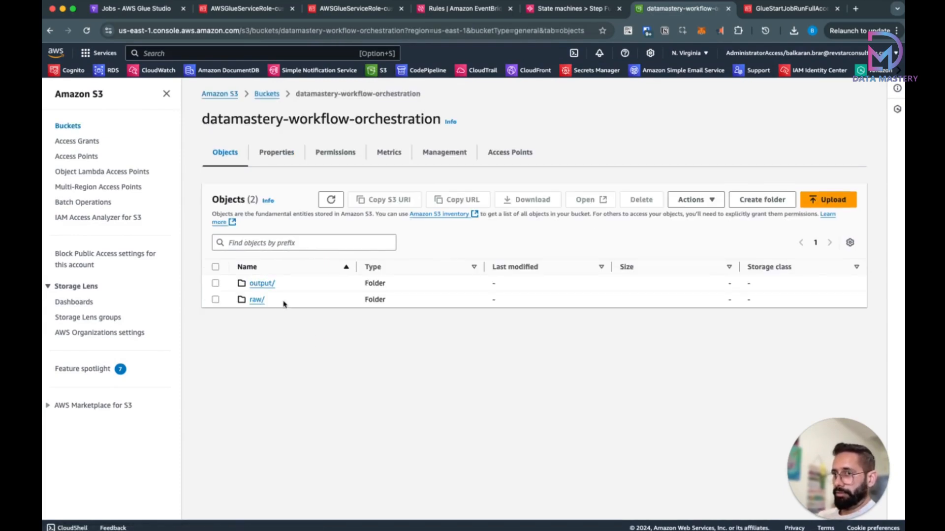
Step: Check the raw/ and output/ folders, then stay in the empty raw/ folder
{"action": "left_click", "coordinate": [257, 300]}
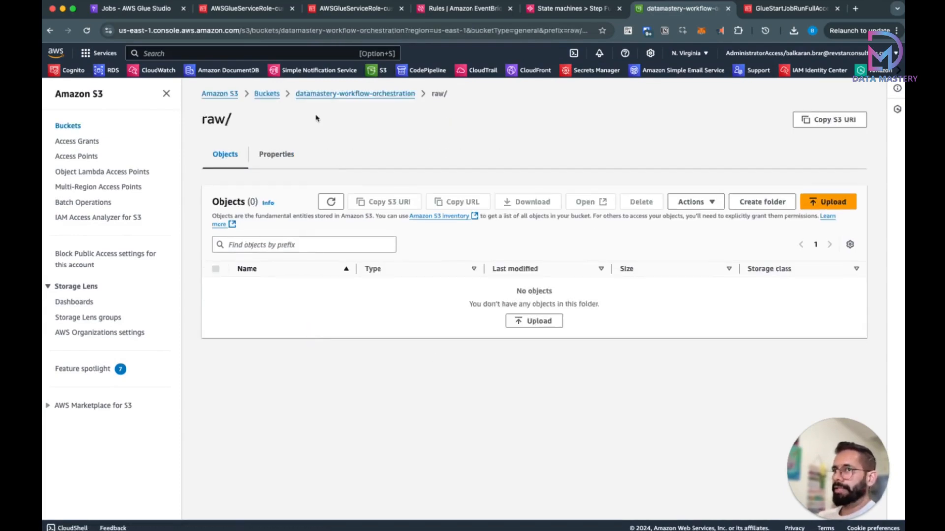
{"action": "left_click", "coordinate": [327, 94]}
{"action": "left_click", "coordinate": [261, 282]}
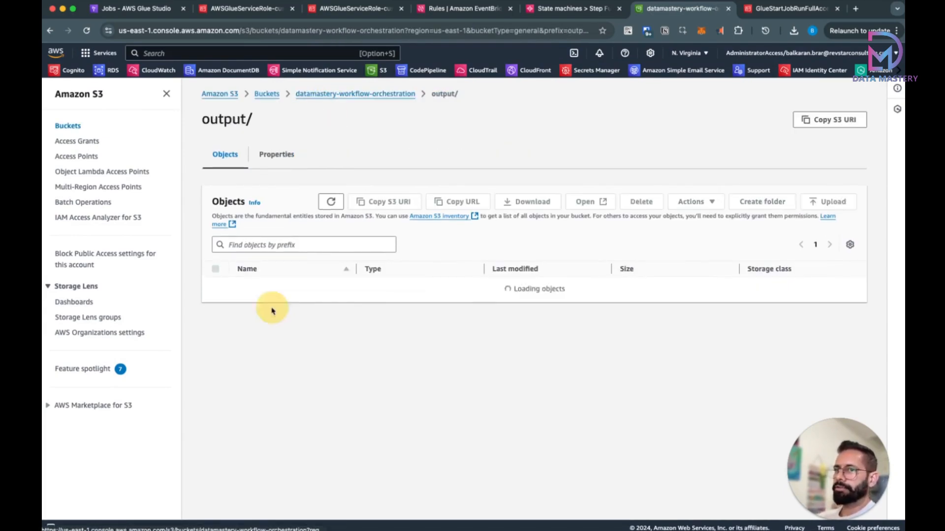
{"action": "left_click", "coordinate": [371, 94]}
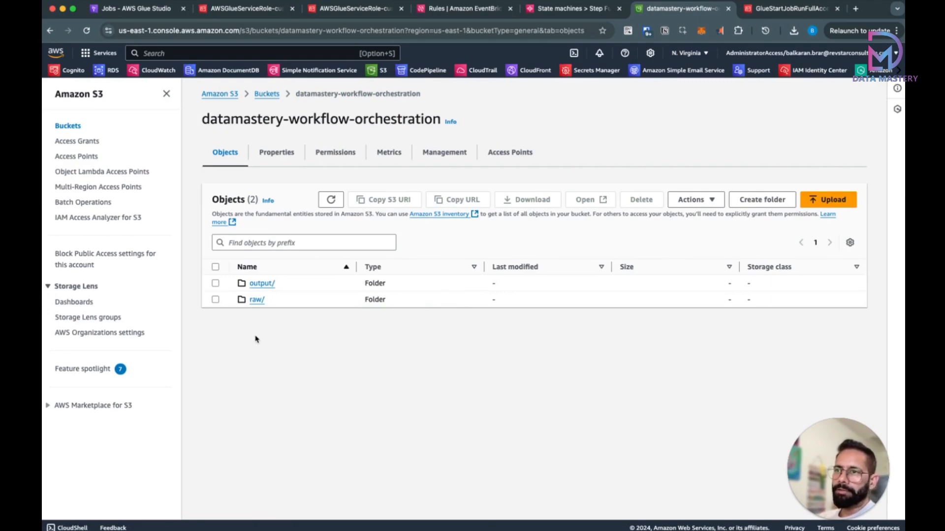
{"action": "left_click", "coordinate": [257, 300]}
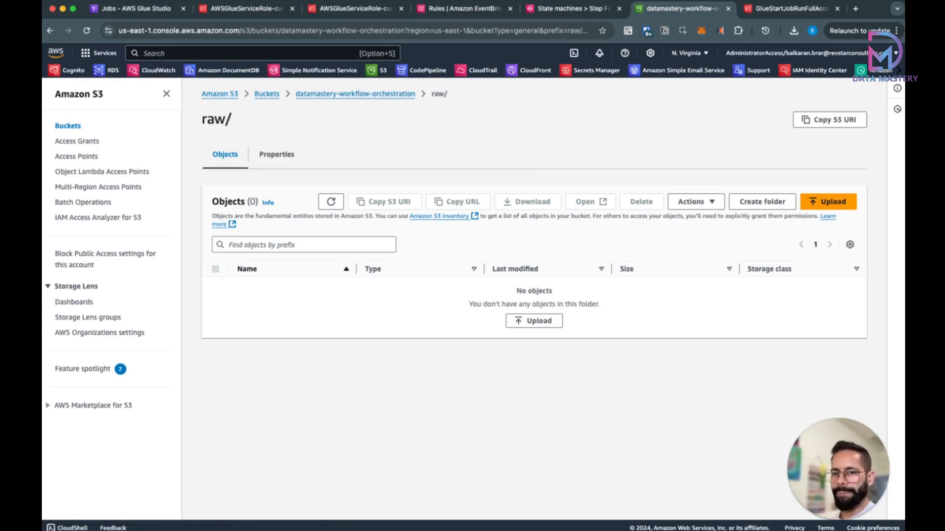
{"action": "key", "text": "super+Tab"}
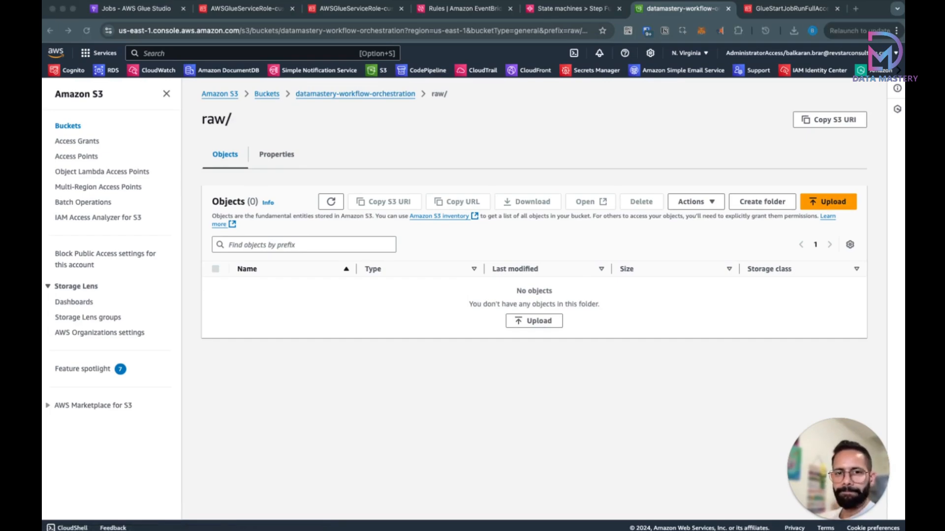
Step: Upload customers.csv (778.0 B) into raw/ by dragging it onto the page and confirming the upload
{"action": "left_click_drag", "start_coordinate": [324, 323], "coordinate": [344, 312]}
{"action": "scroll", "coordinate": [510, 422], "scroll_direction": "down", "scroll_amount": 1}
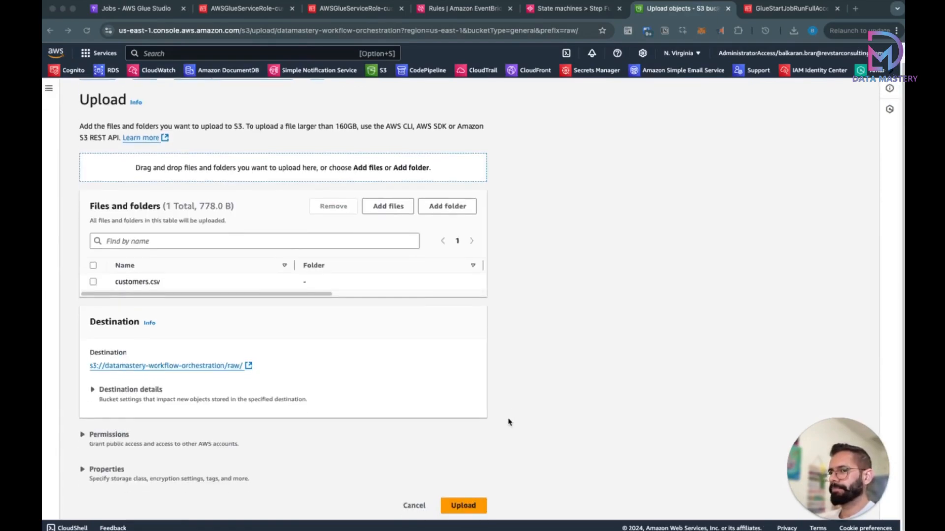
{"action": "left_click", "coordinate": [469, 507]}
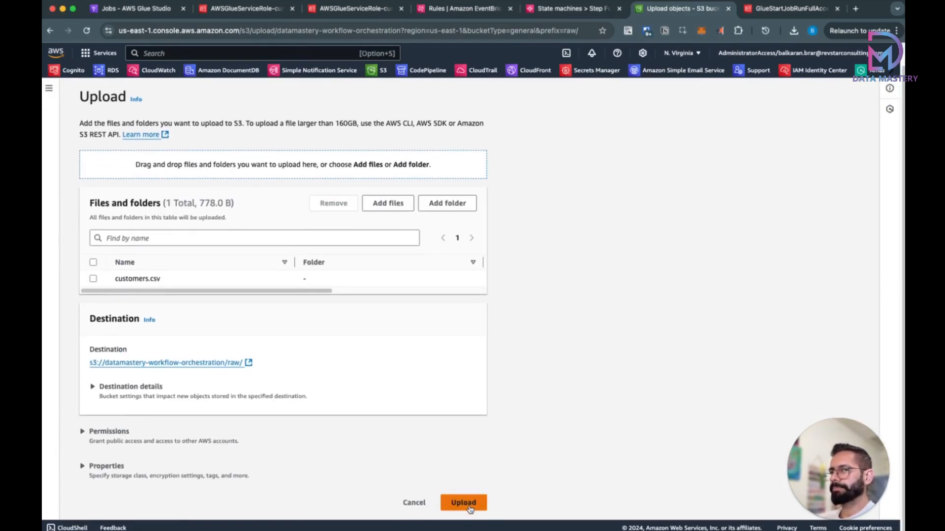
{"action": "left_click", "coordinate": [462, 504]}
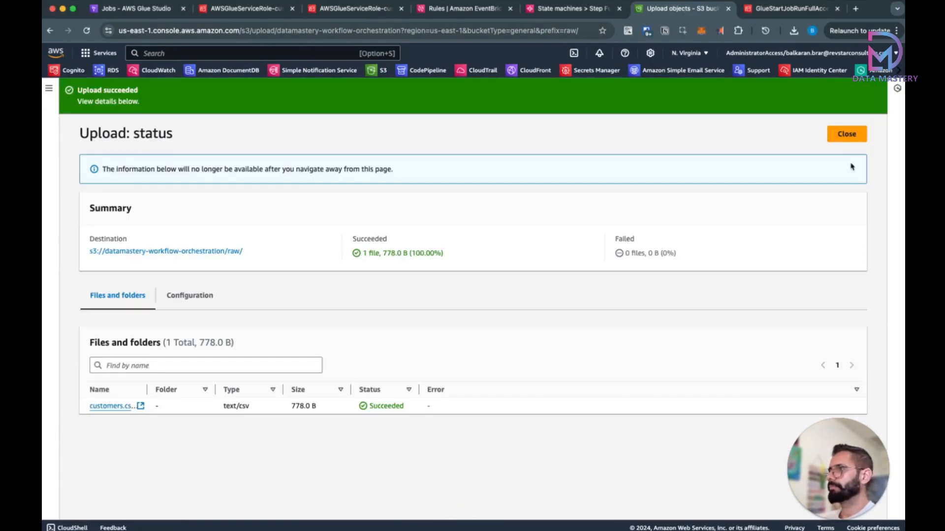
{"action": "left_click", "coordinate": [847, 135]}
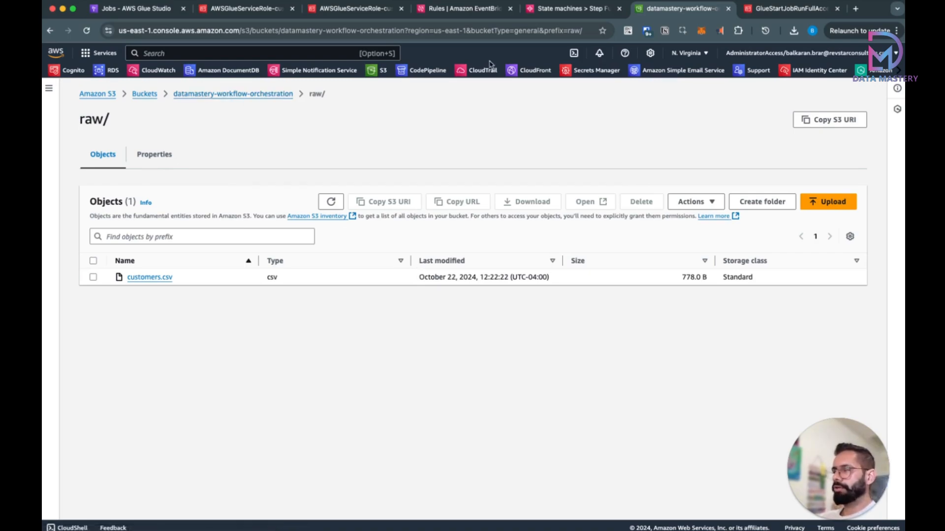
Step: Open the customer-transformation rule and review its bucket and raw/ event pattern and its targets
{"action": "left_click", "coordinate": [441, 14]}
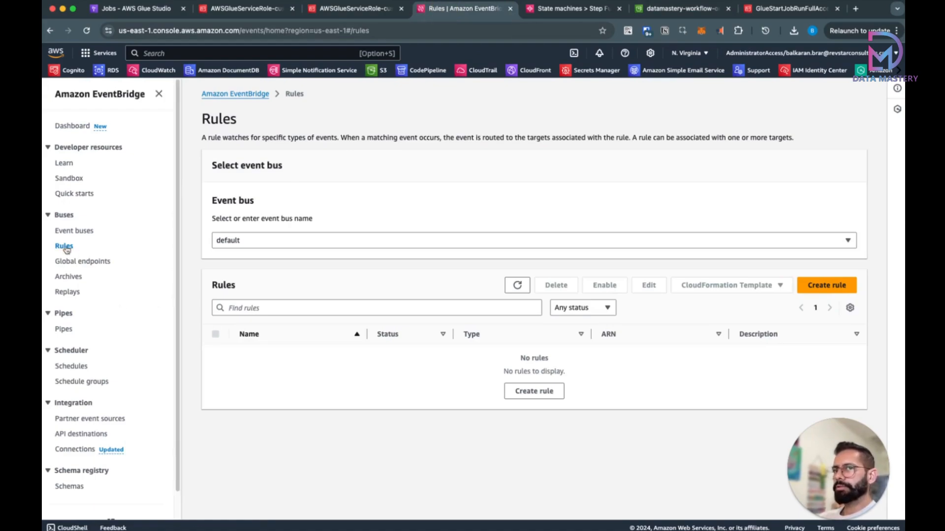
{"action": "left_click", "coordinate": [526, 286]}
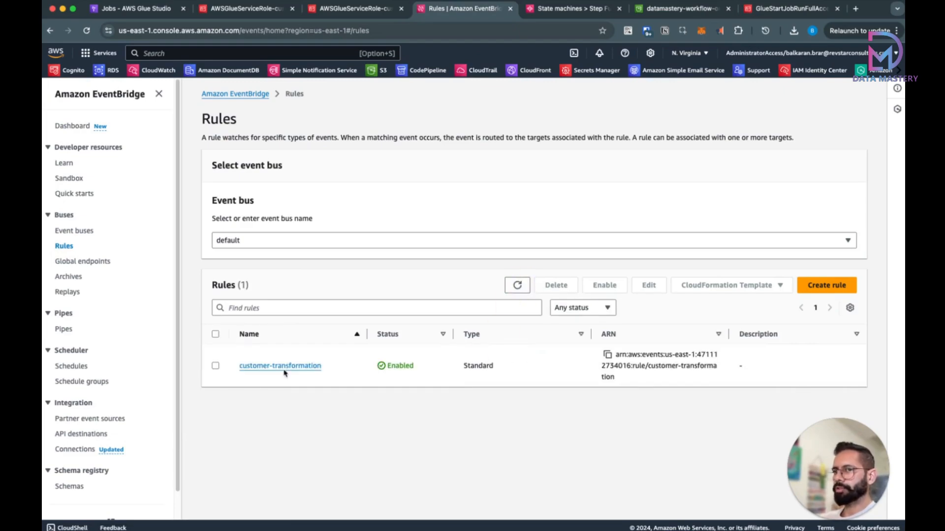
{"action": "left_click", "coordinate": [286, 368]}
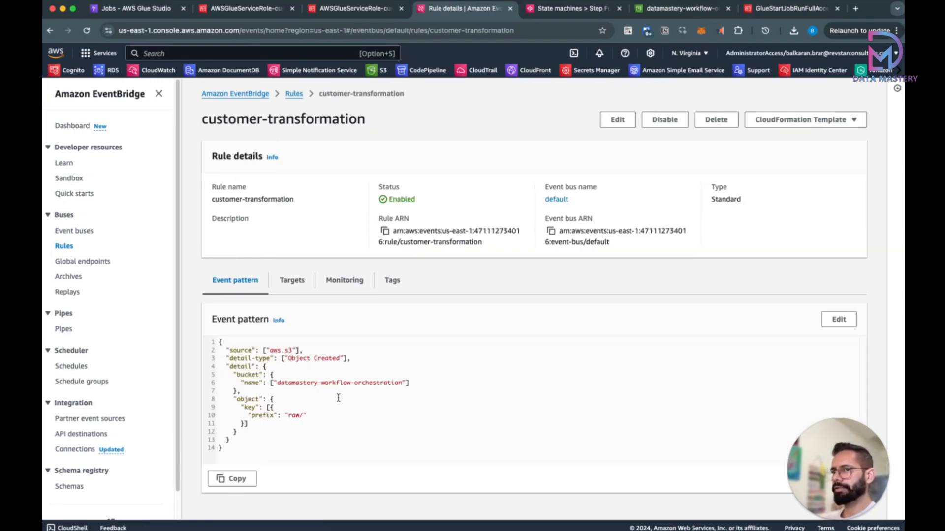
{"action": "left_click_drag", "start_coordinate": [279, 383], "coordinate": [402, 383]}
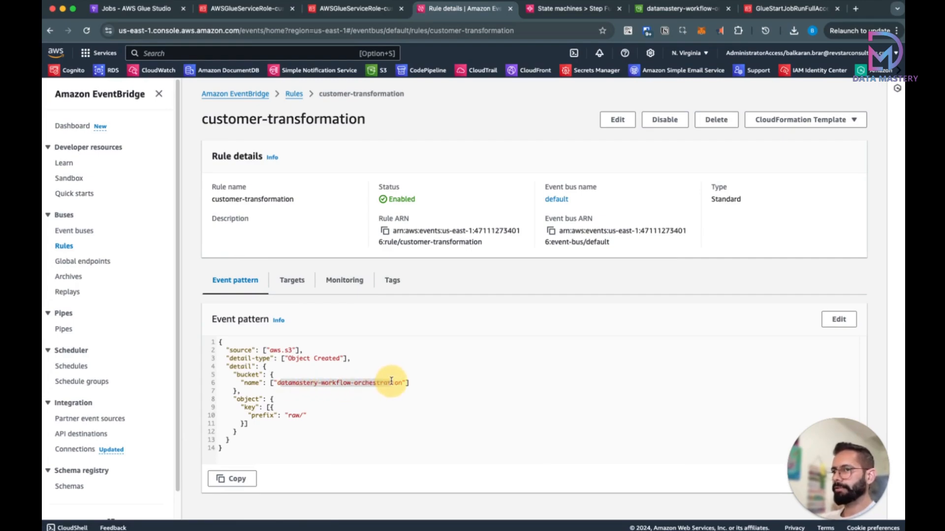
{"action": "double_click", "coordinate": [294, 416]}
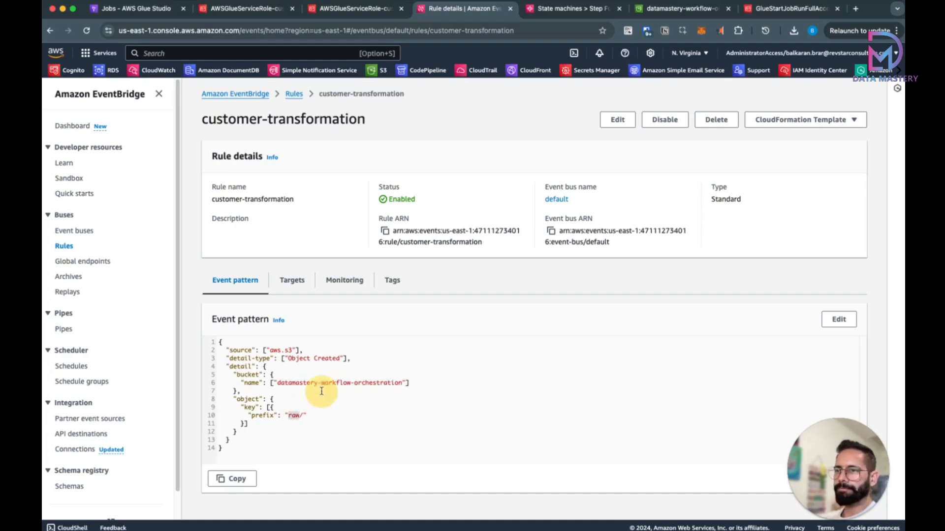
{"action": "left_click", "coordinate": [294, 283]}
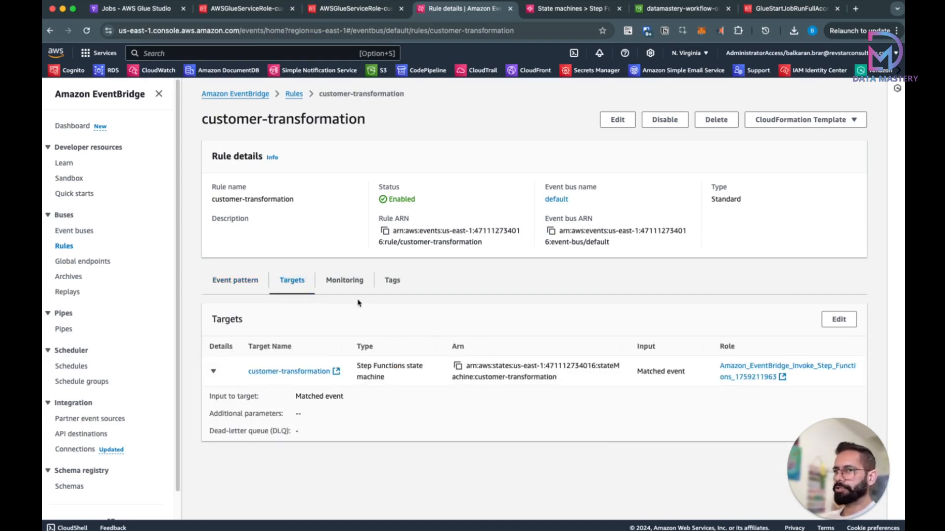
Step: Inspect the rule's monitoring charts, which still show no matched events or invocations
{"action": "left_click", "coordinate": [347, 283]}
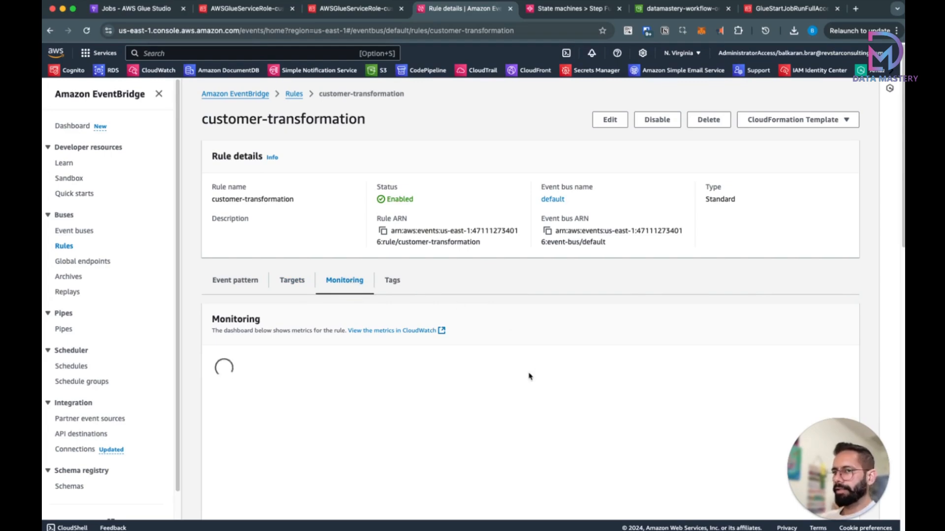
{"action": "scroll", "coordinate": [529, 378], "scroll_direction": "down", "scroll_amount": 5}
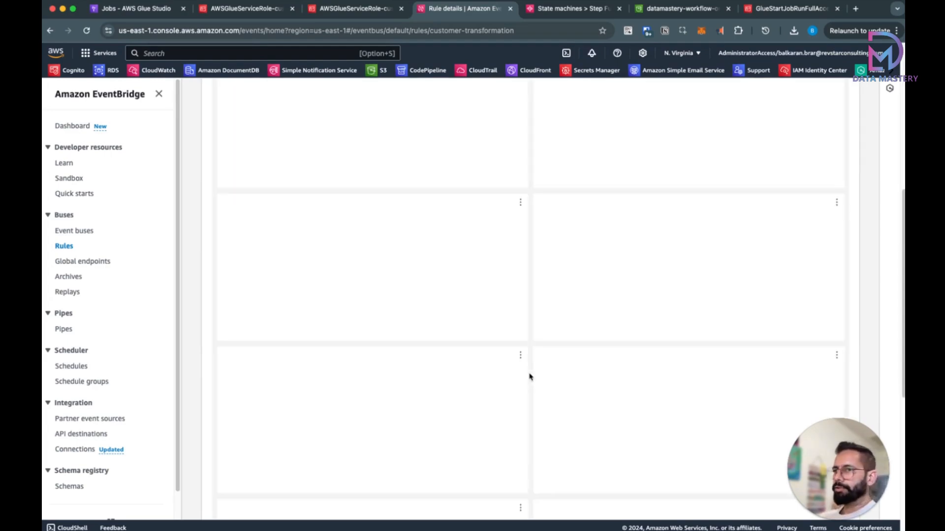
{"action": "scroll", "coordinate": [530, 377], "scroll_direction": "up", "scroll_amount": 5}
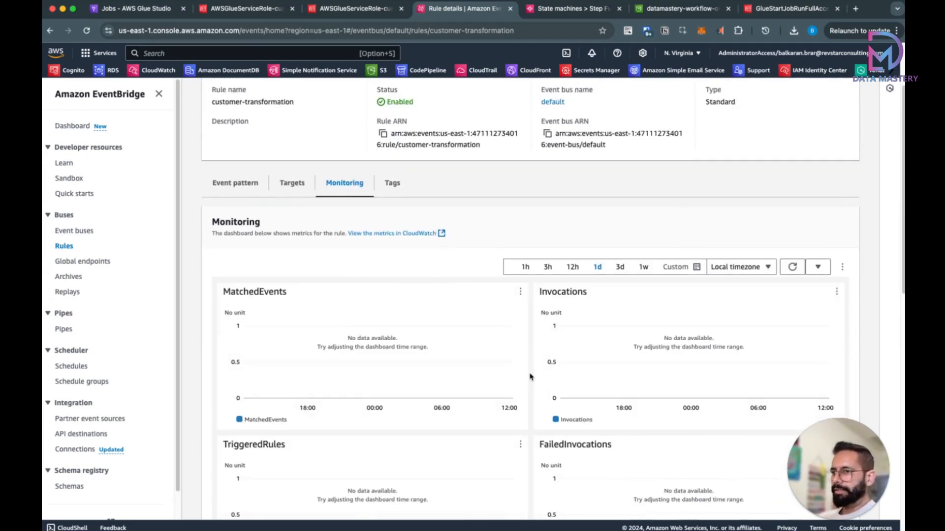
{"action": "scroll", "coordinate": [530, 376], "scroll_direction": "down", "scroll_amount": 2}
{"action": "scroll", "coordinate": [530, 377], "scroll_direction": "up", "scroll_amount": 4}
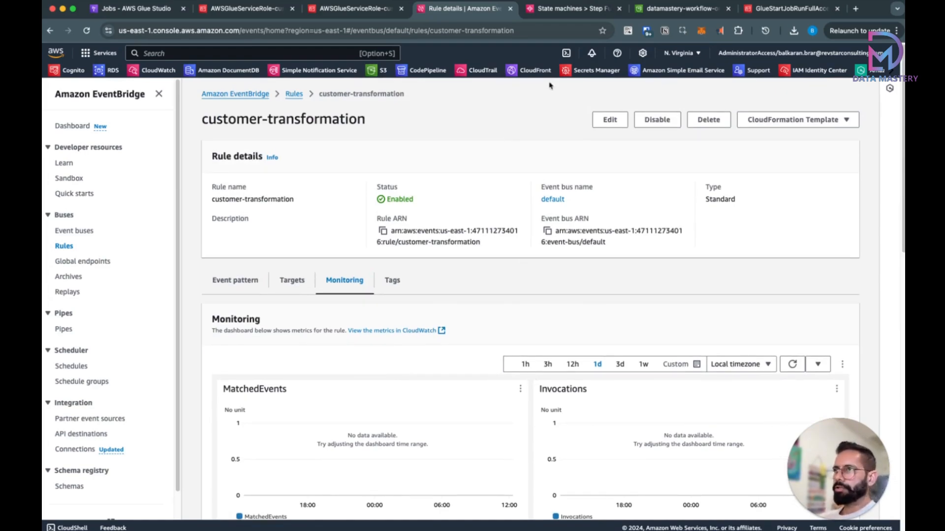
{"action": "left_click", "coordinate": [553, 8]}
Step: Open the latest customer-transformation execution and confirm both steps succeeded
{"action": "left_click", "coordinate": [99, 129]}
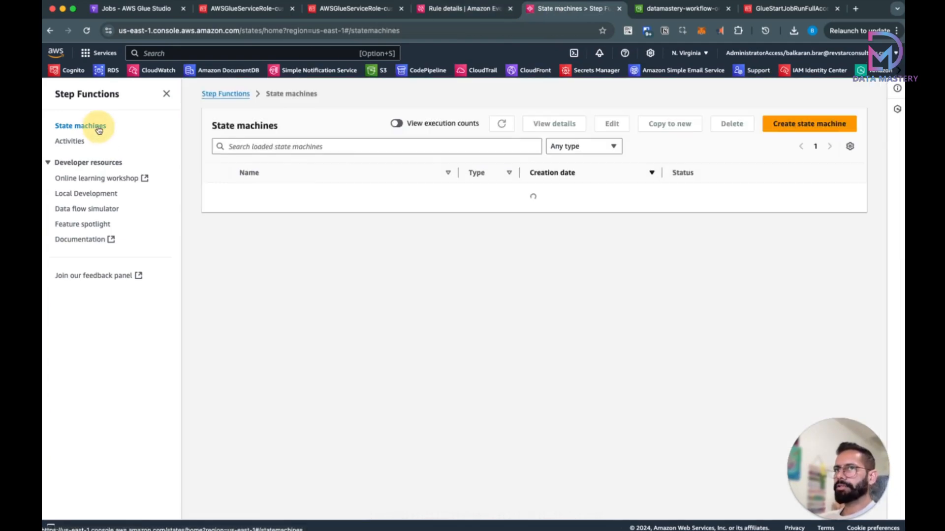
{"action": "left_click", "coordinate": [284, 193]}
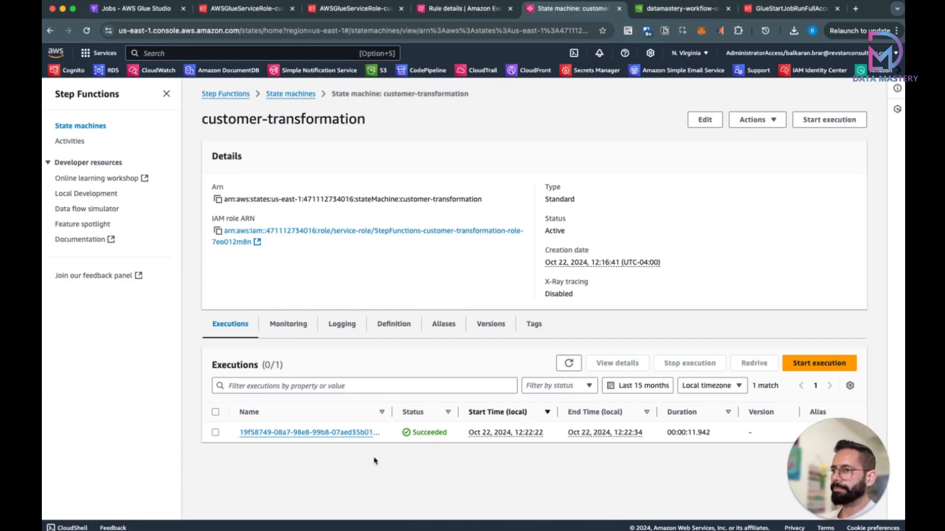
{"action": "left_click", "coordinate": [367, 433]}
{"action": "scroll", "coordinate": [466, 362], "scroll_direction": "down", "scroll_amount": 5}
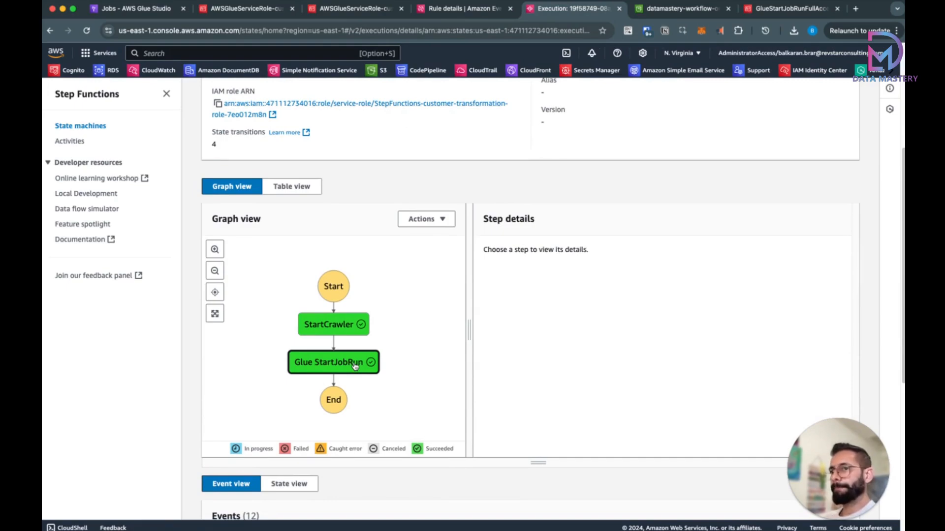
{"action": "scroll", "coordinate": [415, 338], "scroll_direction": "up", "scroll_amount": 5}
{"action": "scroll", "coordinate": [613, 114], "scroll_direction": "down", "scroll_amount": 7}
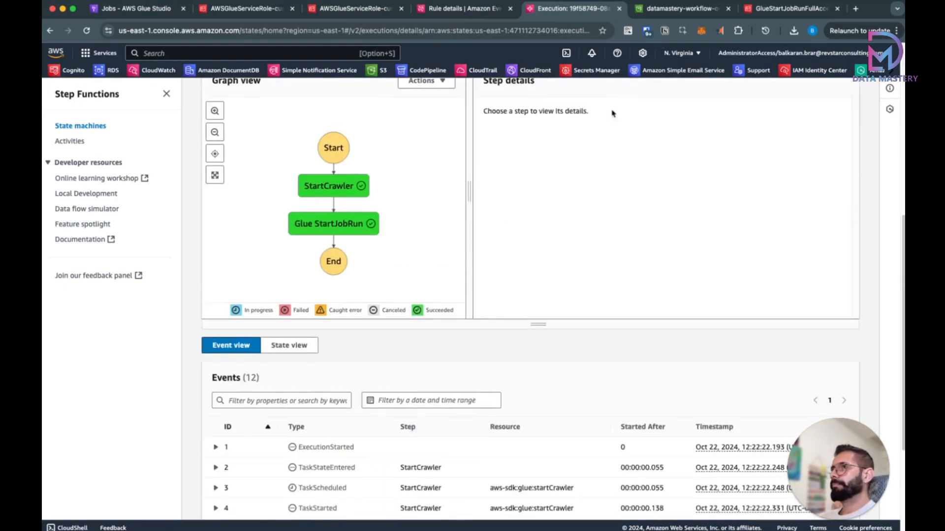
{"action": "left_click", "coordinate": [681, 9]}
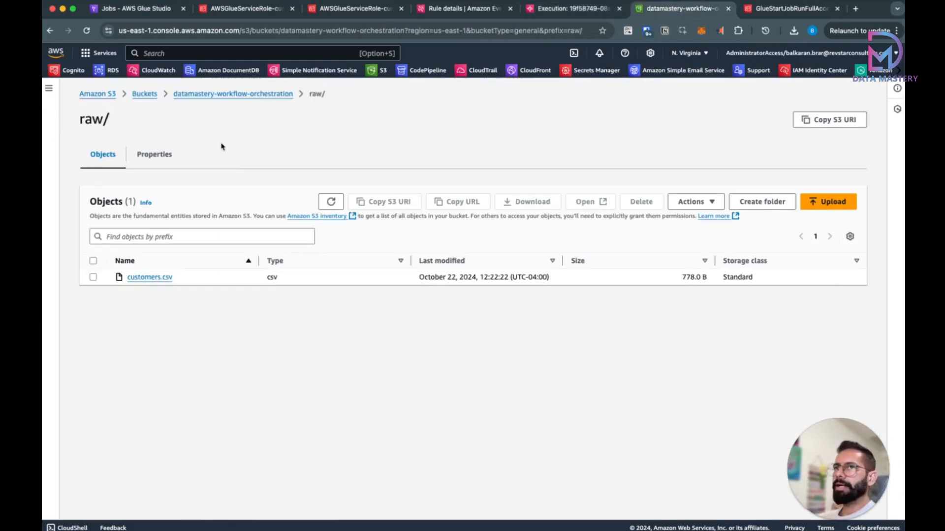
Step: Confirm output/ is still empty, then view the customer_transformation Glue runs with the newest Running
{"action": "left_click", "coordinate": [241, 95]}
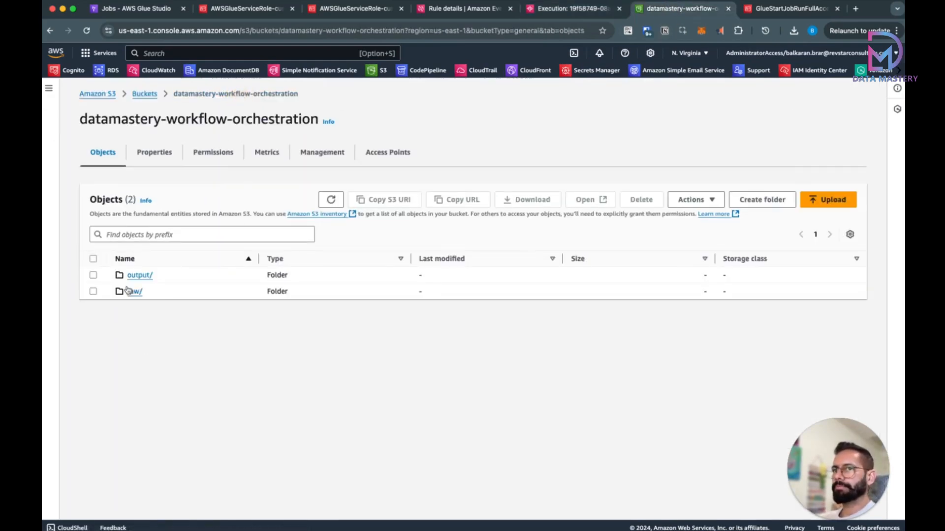
{"action": "left_click", "coordinate": [138, 276]}
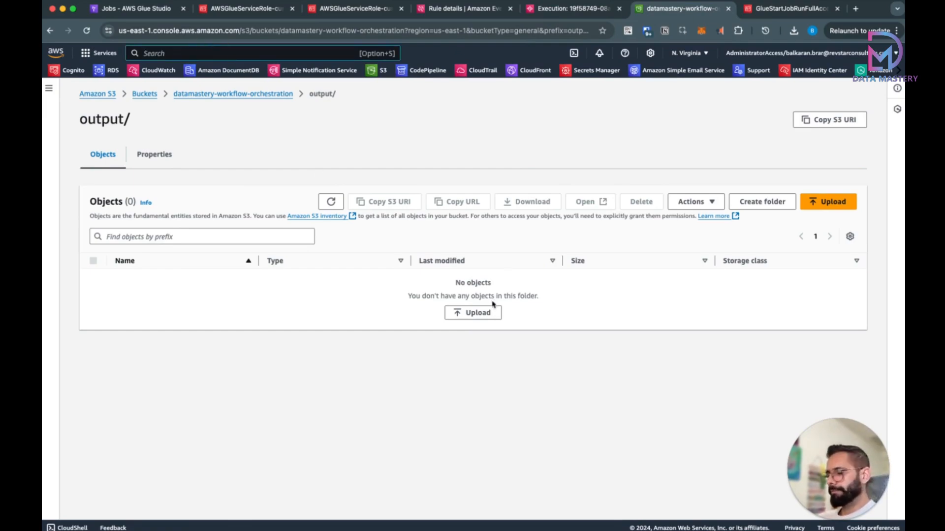
{"action": "left_click", "coordinate": [152, 11]}
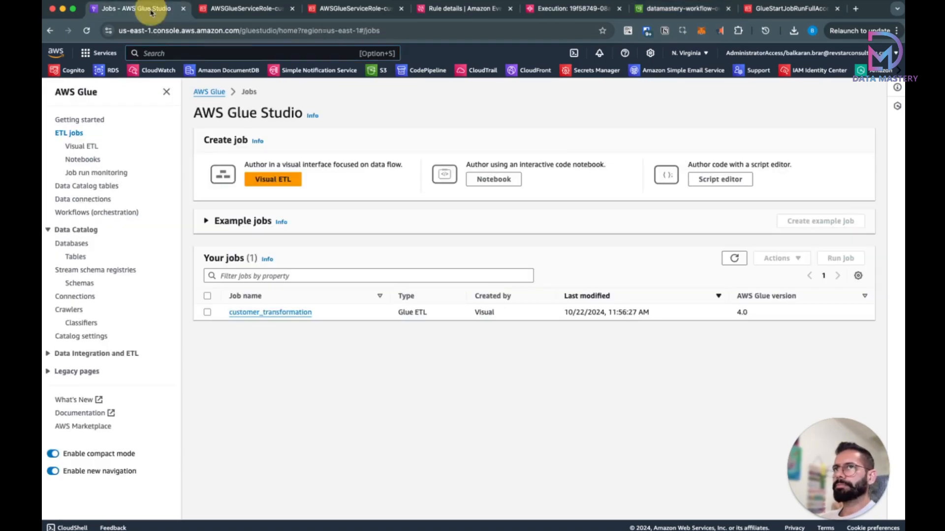
{"action": "left_click", "coordinate": [255, 311]}
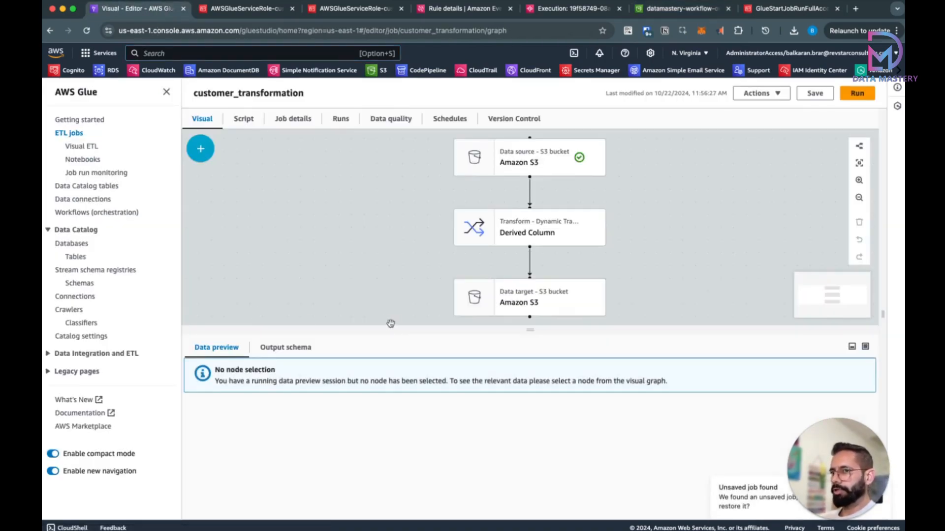
{"action": "left_click", "coordinate": [345, 120]}
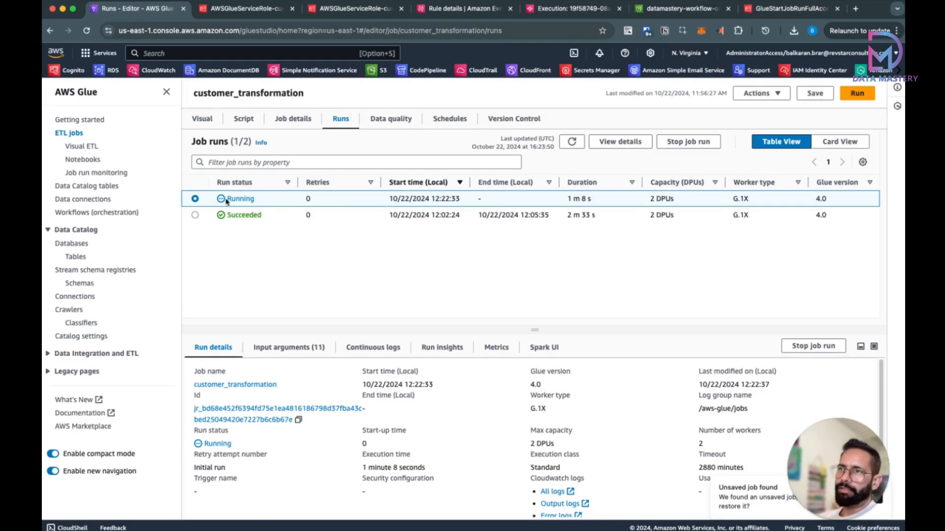
{"action": "left_click_drag", "start_coordinate": [226, 201], "coordinate": [261, 205]}
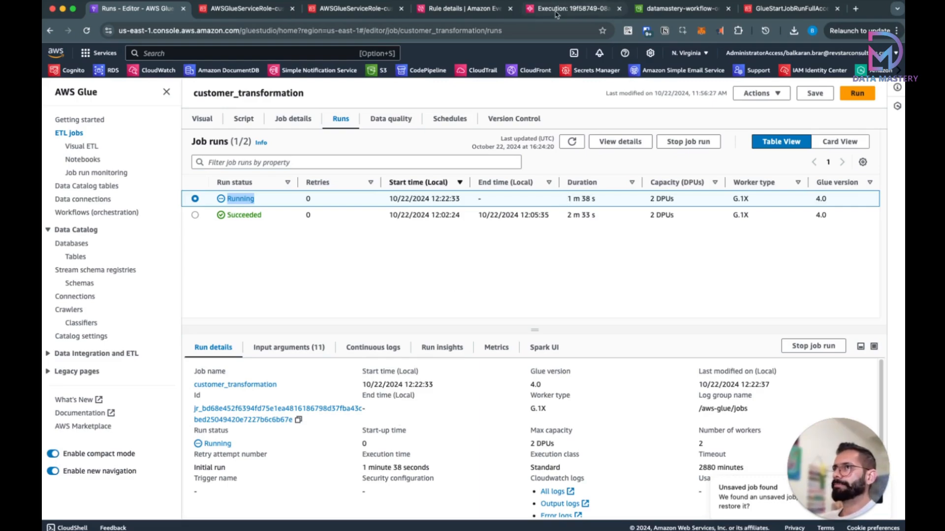
Step: In the state machine editor, tick 'Wait for task to complete' on the Glue StartJobRun step
{"action": "left_click", "coordinate": [574, 9]}
{"action": "scroll", "coordinate": [374, 242], "scroll_direction": "up", "scroll_amount": 7}
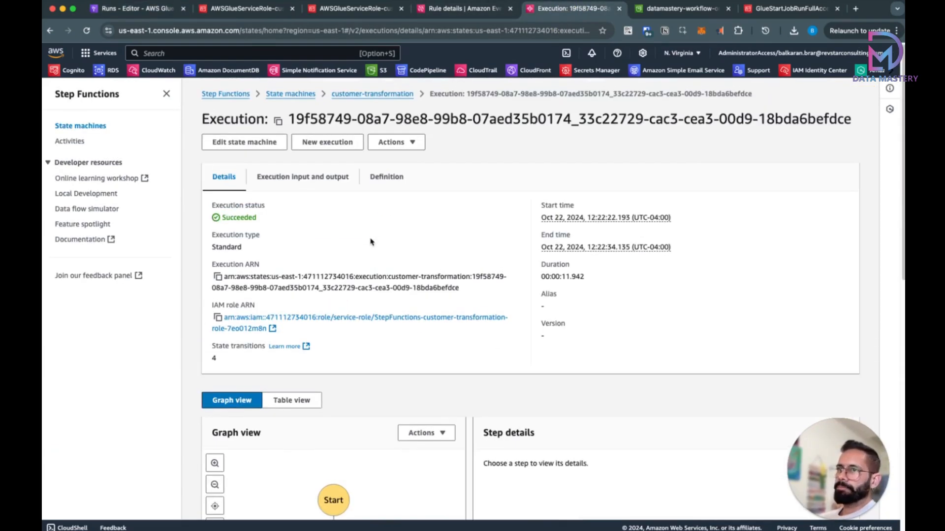
{"action": "left_click", "coordinate": [370, 95]}
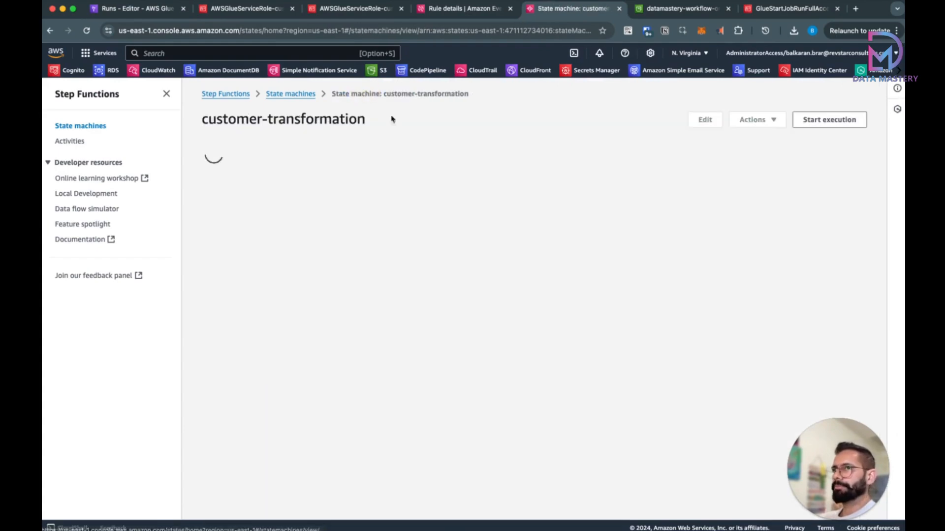
{"action": "left_click", "coordinate": [710, 124]}
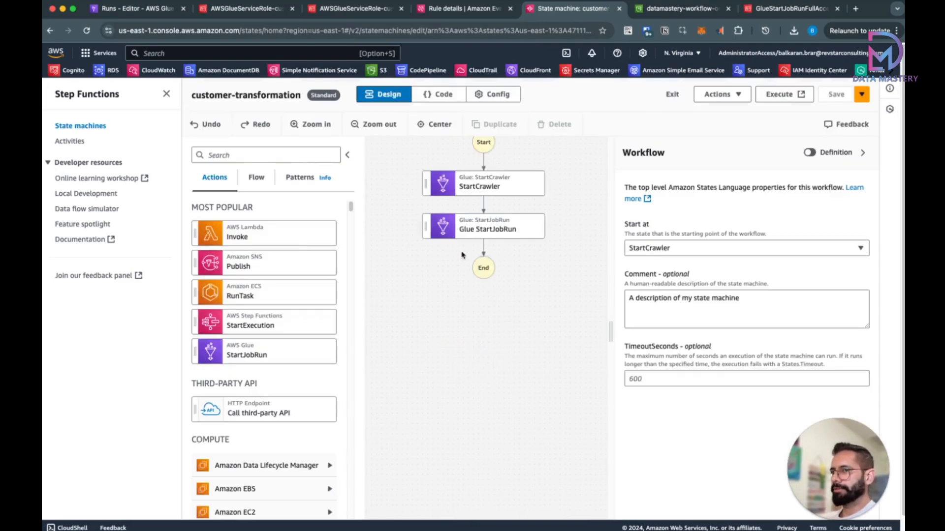
{"action": "left_click", "coordinate": [487, 231]}
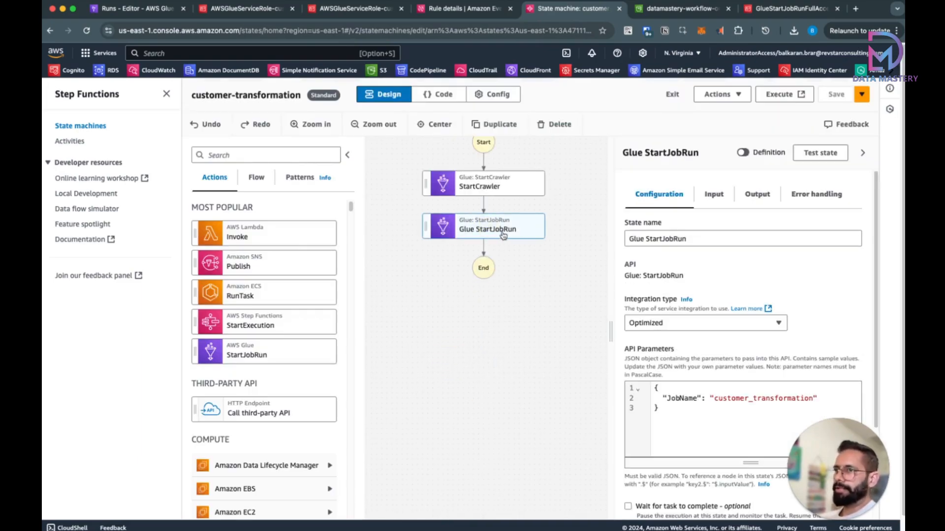
{"action": "scroll", "coordinate": [678, 301], "scroll_direction": "down", "scroll_amount": 3}
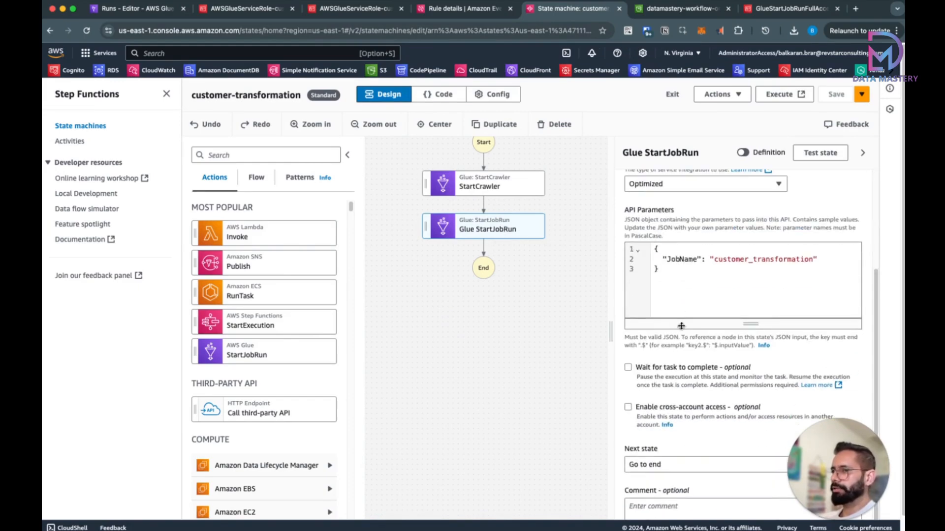
{"action": "left_click", "coordinate": [628, 368]}
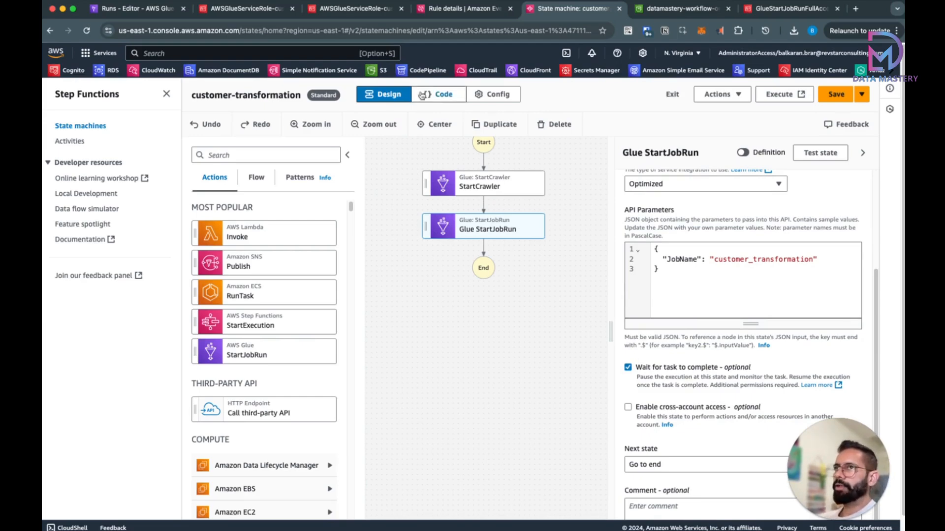
Step: Save the customer-transformation state machine and confirm the newest Glue run succeeded
{"action": "left_click", "coordinate": [121, 8]}
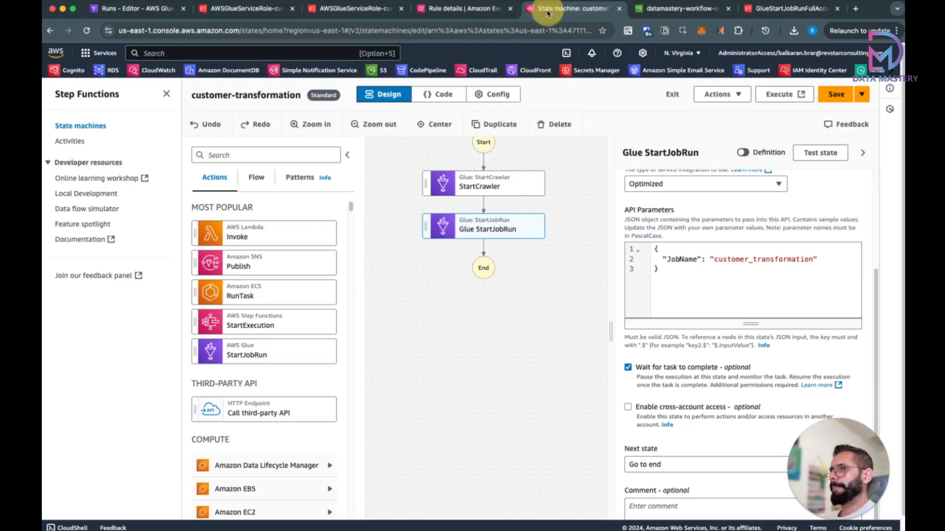
{"action": "left_click", "coordinate": [547, 9]}
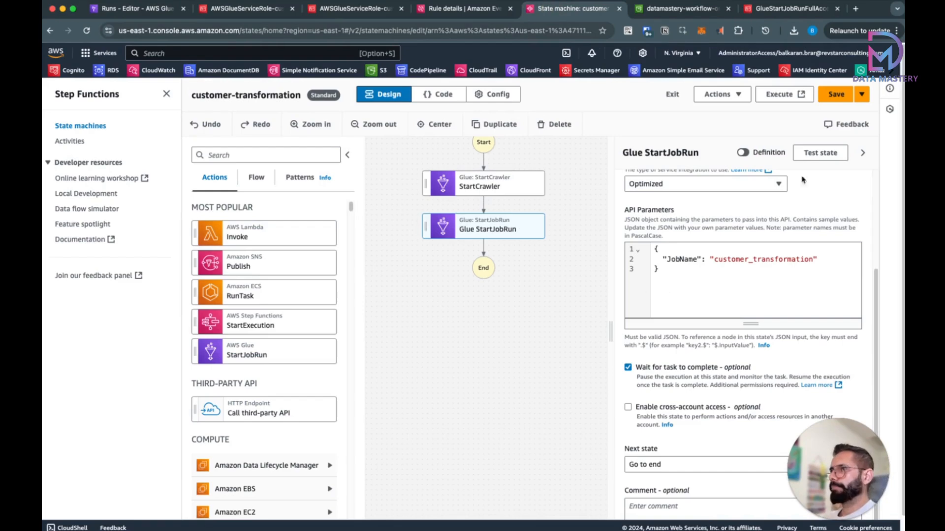
{"action": "left_click", "coordinate": [836, 94]}
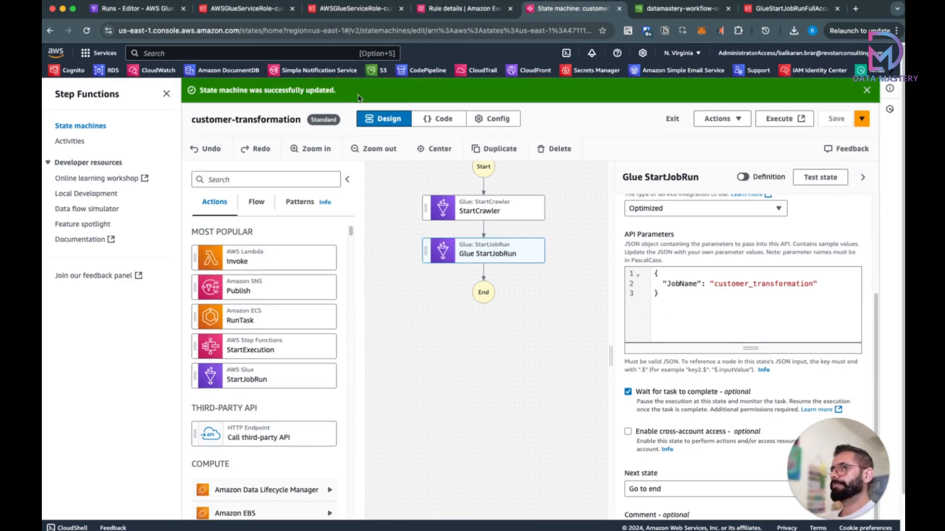
{"action": "left_click", "coordinate": [145, 9]}
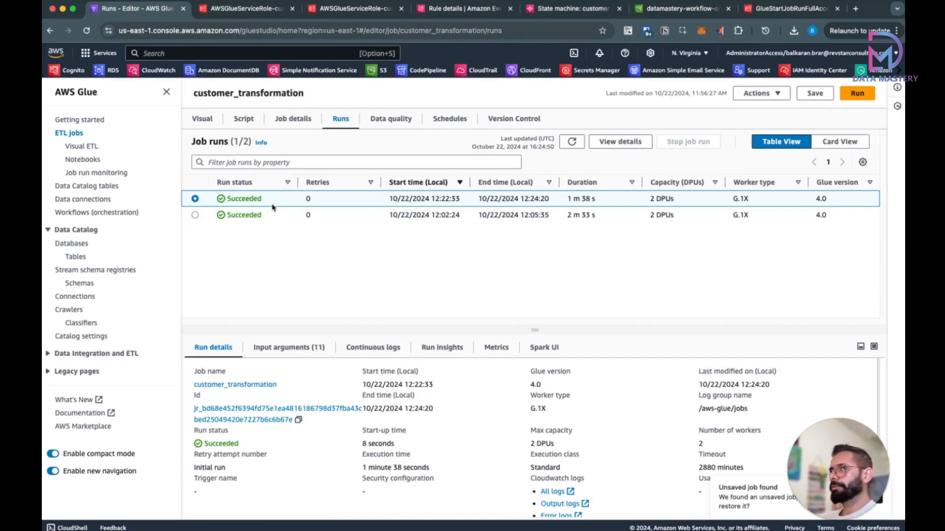
{"action": "left_click", "coordinate": [663, 9]}
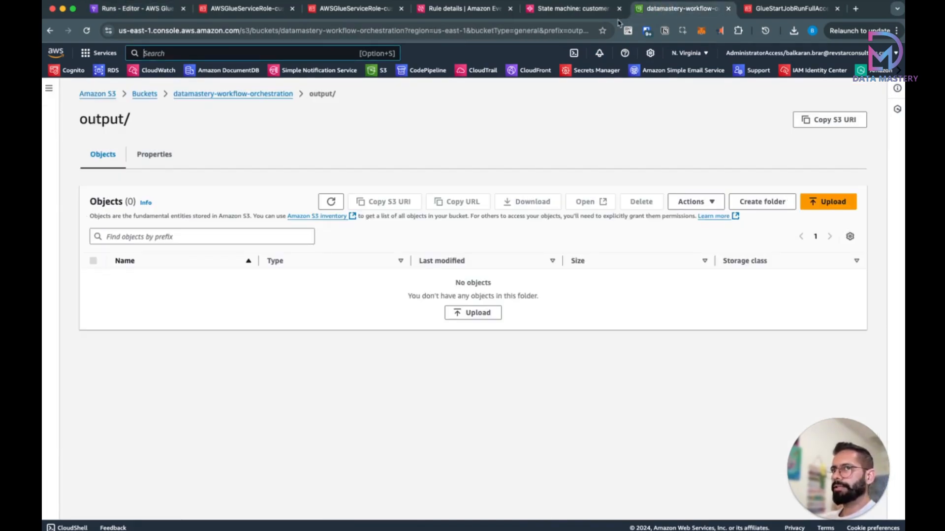
{"action": "left_click", "coordinate": [332, 202]}
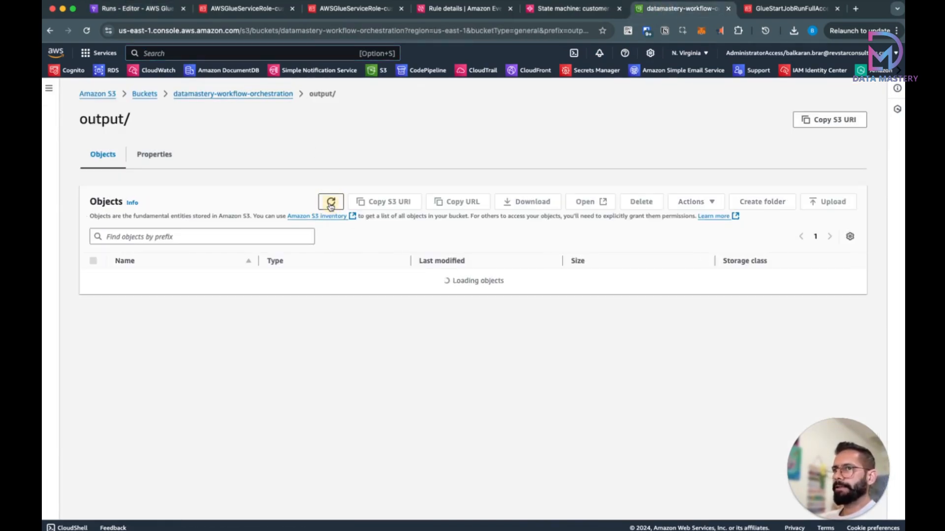